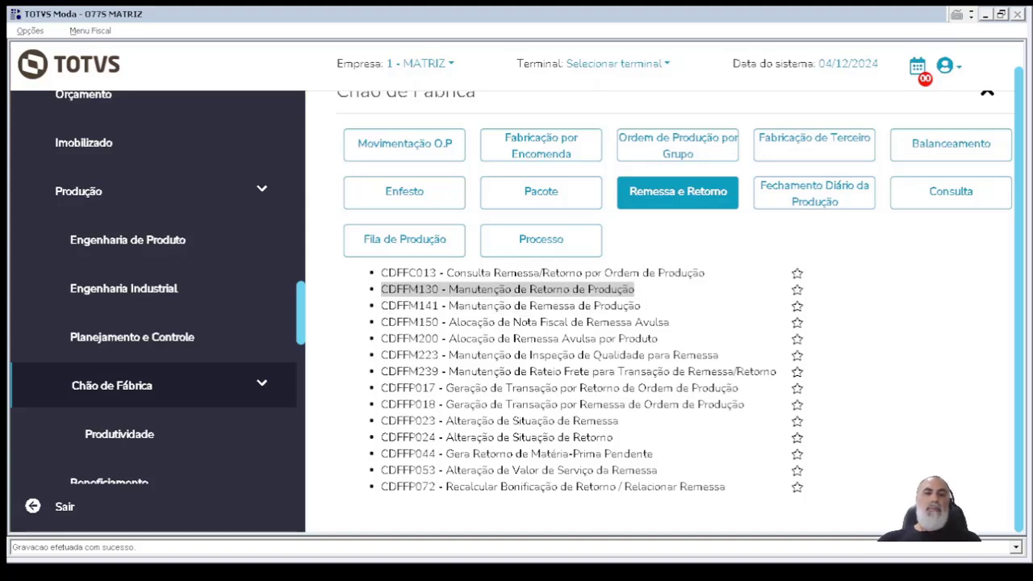
- Create and save a new production return in CDFFM130 with return type O.P. and supplier 10
left_click(529, 289)
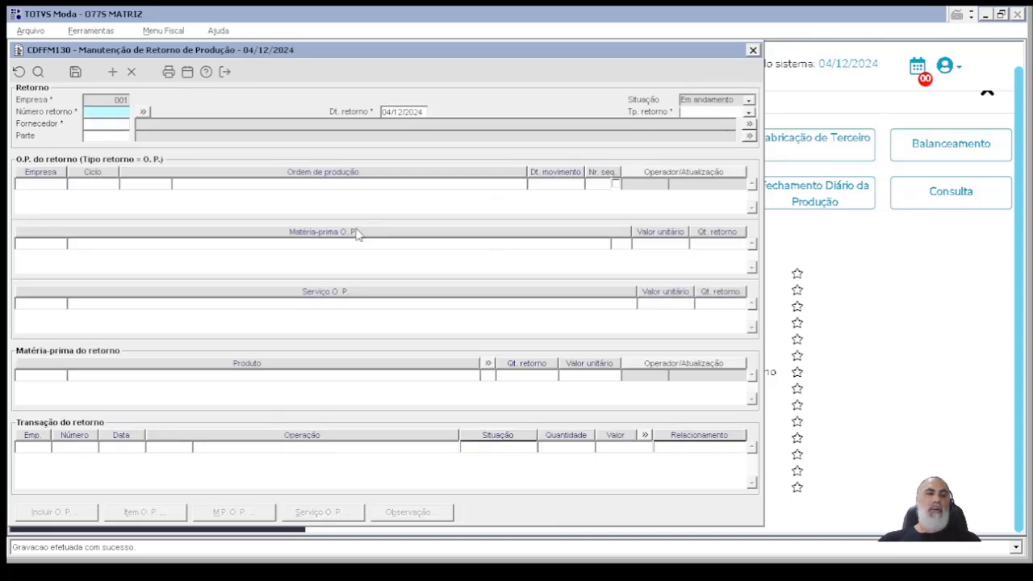
key("Return")
left_click(712, 114)
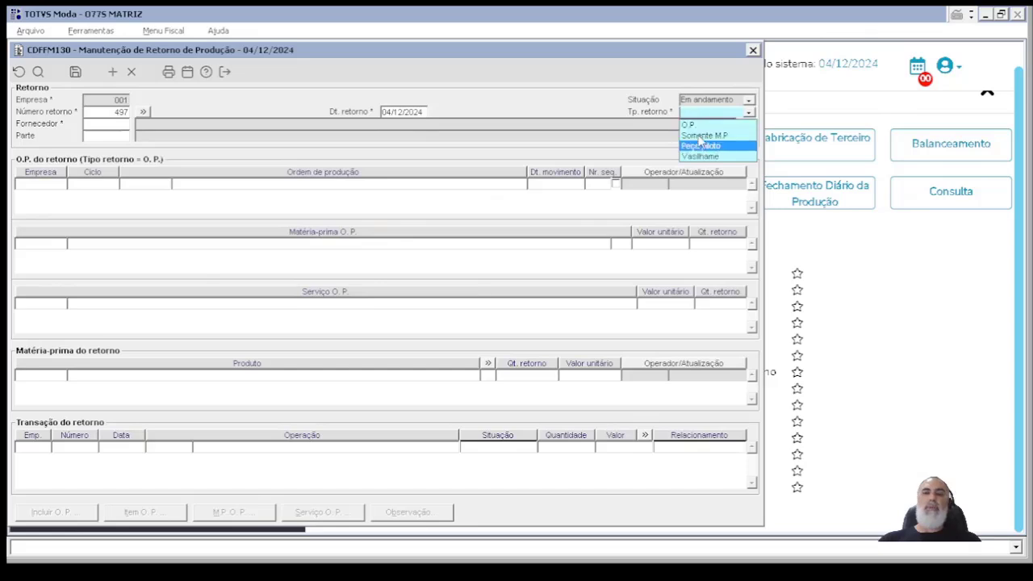
left_click(703, 127)
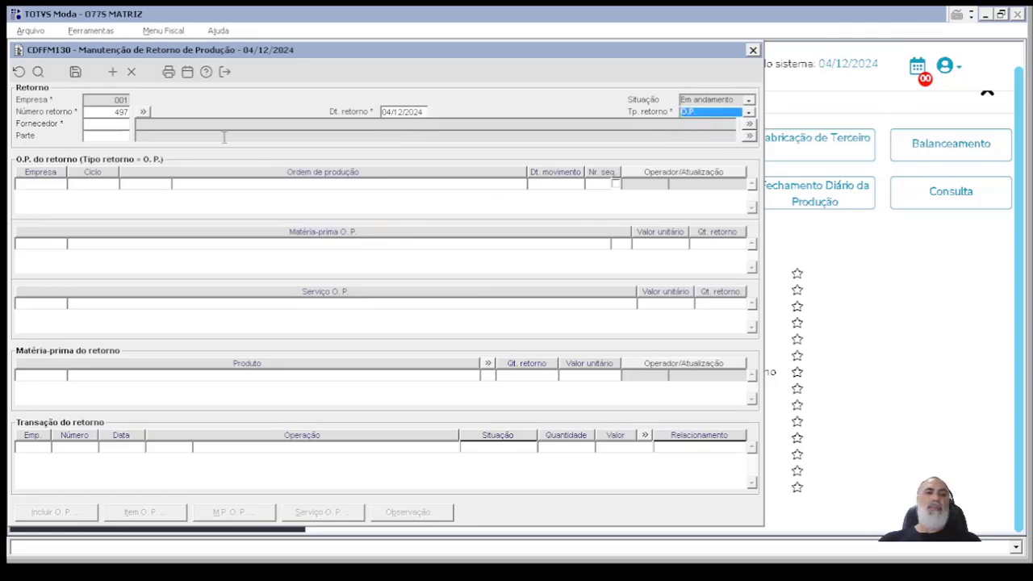
left_click(118, 127)
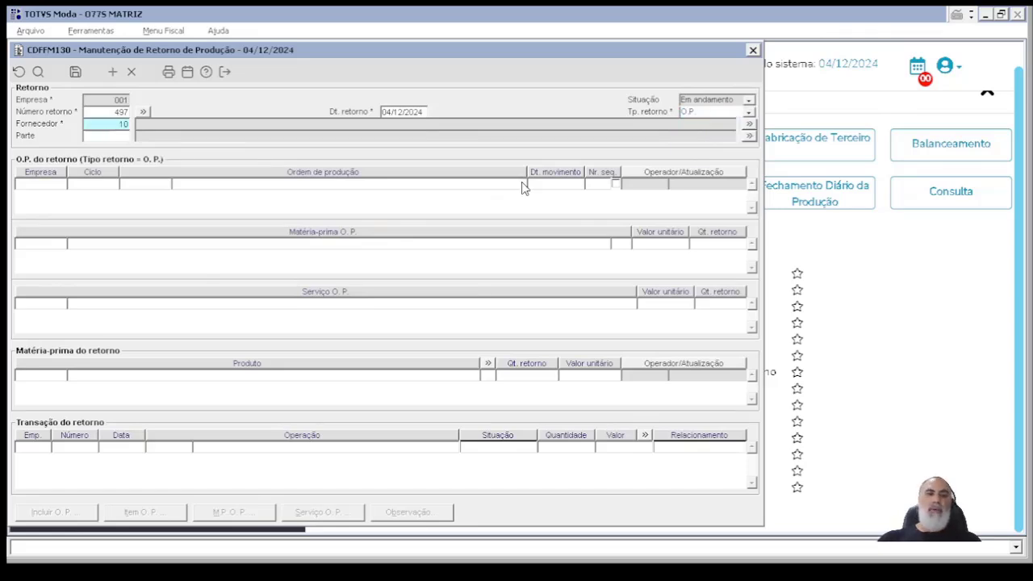
type("10")
key("Tab")
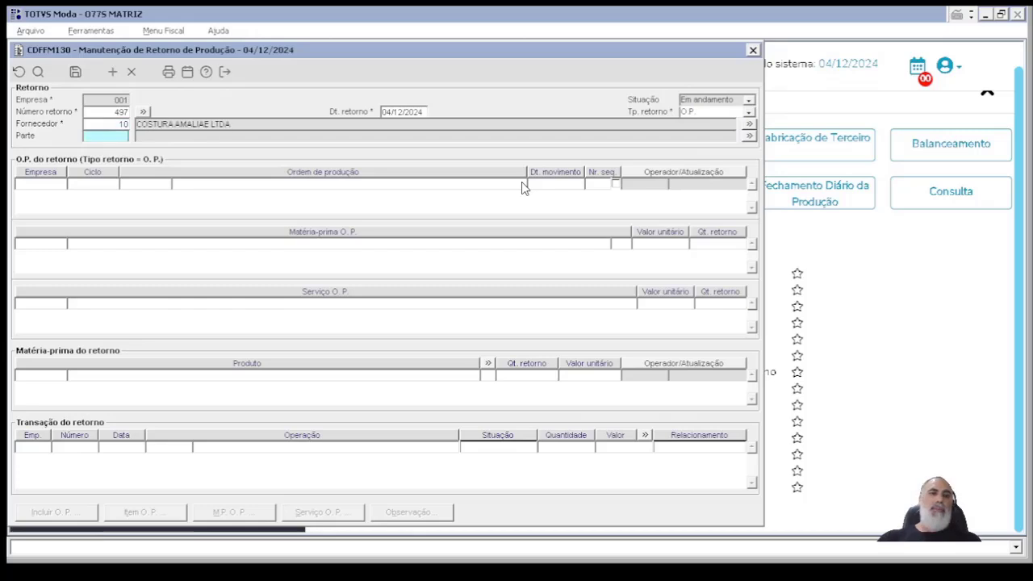
left_click(76, 73)
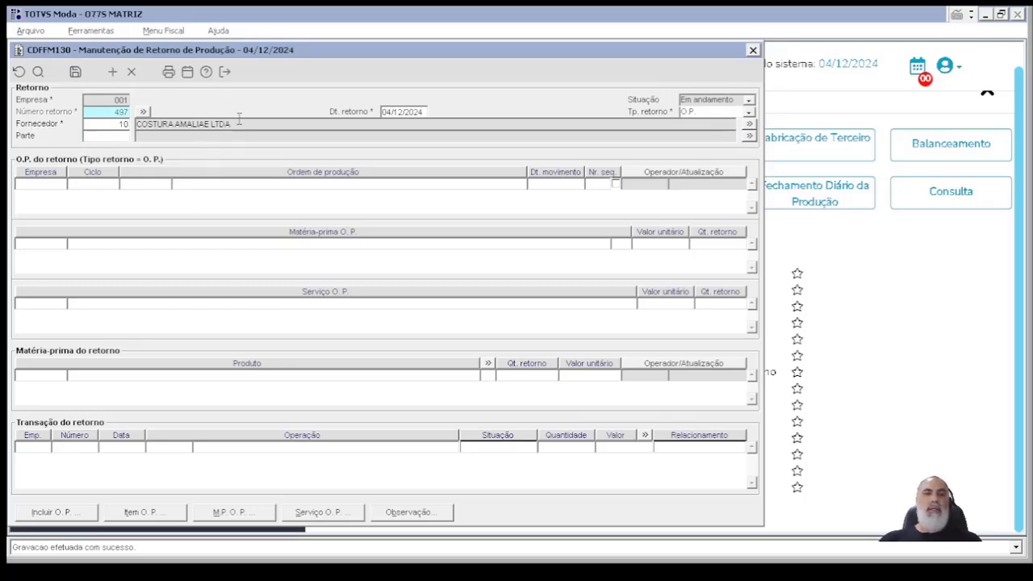
- Add the in-progress production order with a real quantity of 15 to the return and save it
left_click(63, 517)
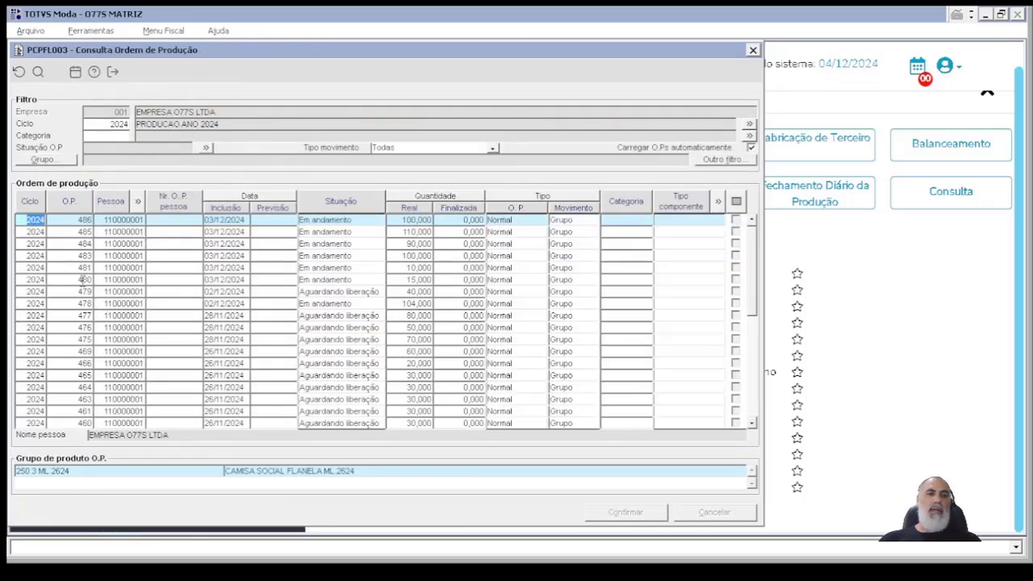
double_click(81, 280)
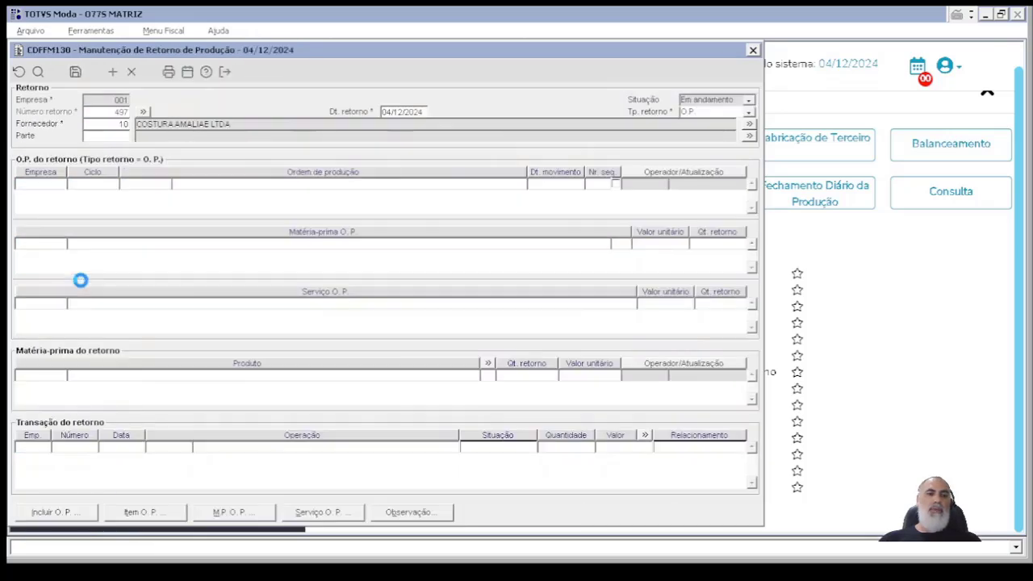
left_click(75, 72)
left_click(148, 183)
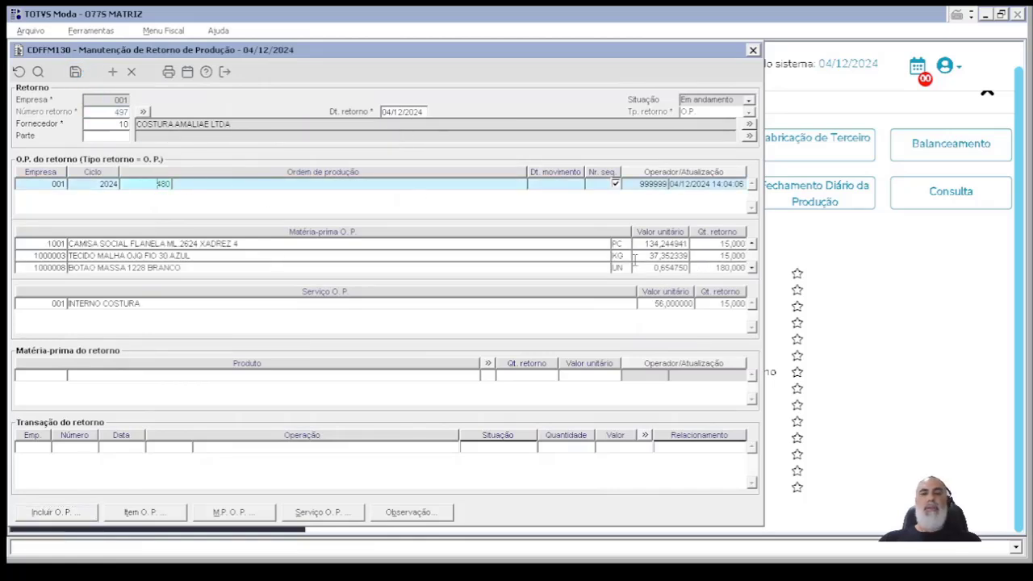
- Review the raw materials and service of the returned production order, and close the return maintenance form
left_click(229, 512)
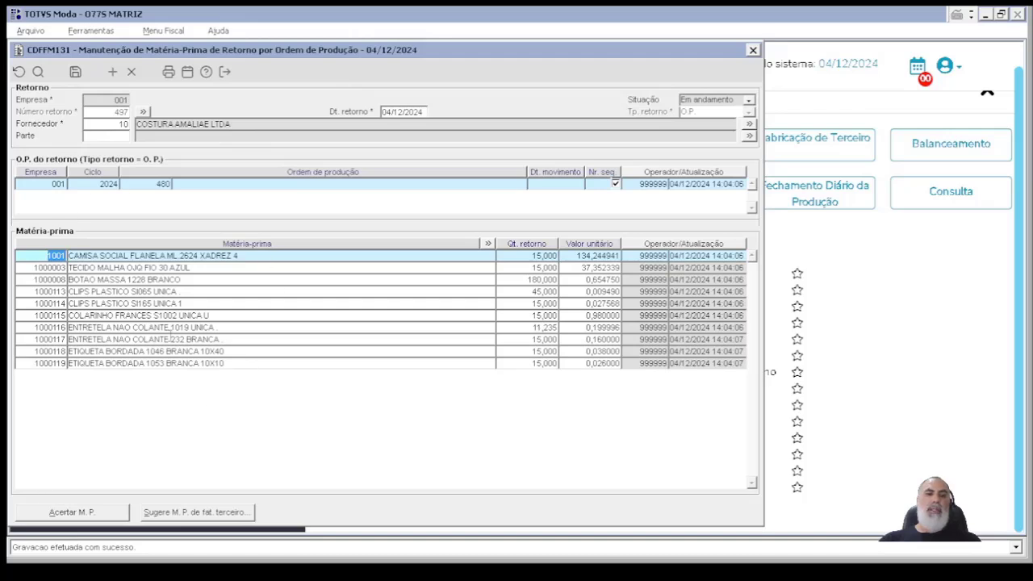
left_click(226, 71)
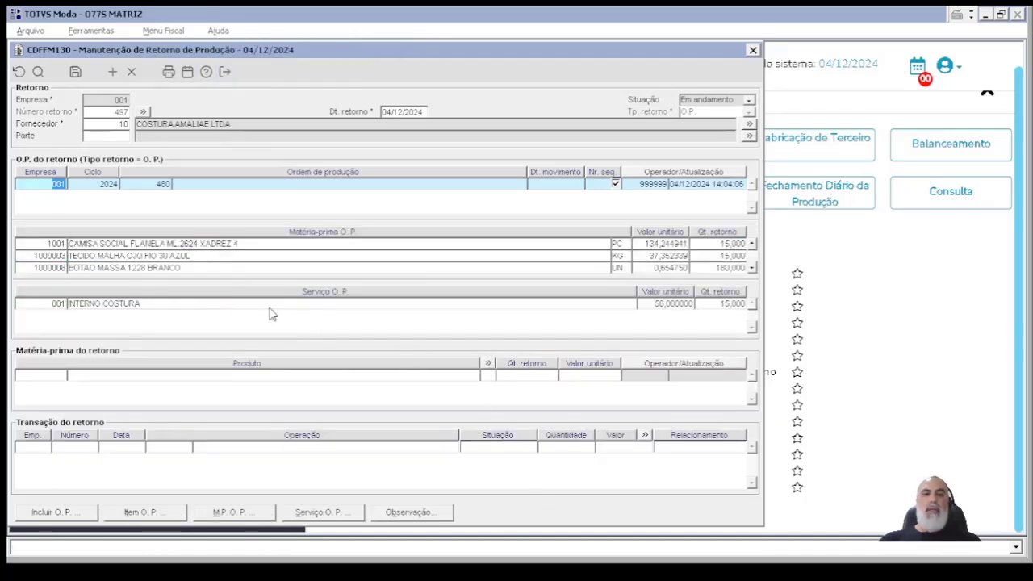
left_click(481, 304)
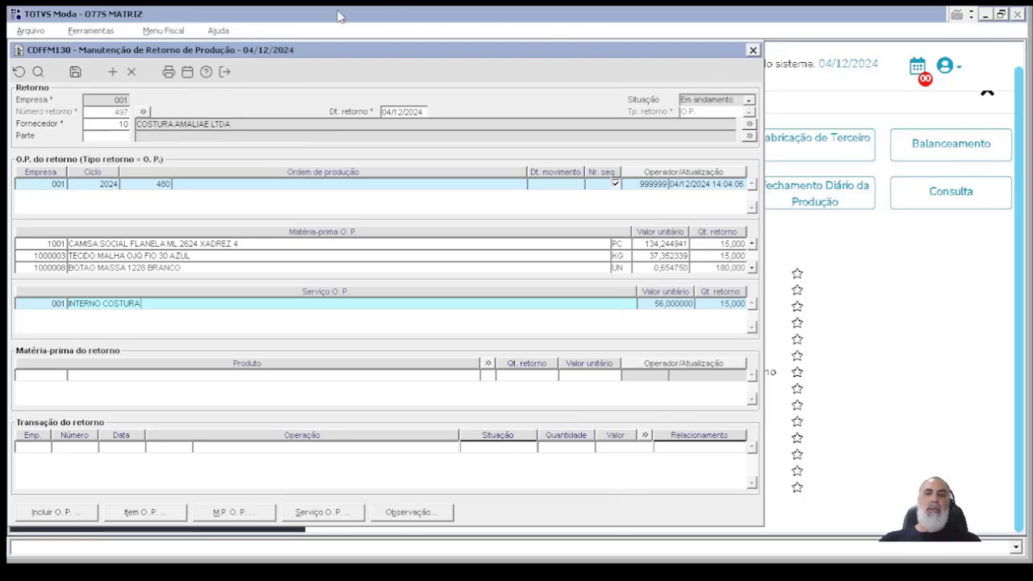
left_click(753, 51)
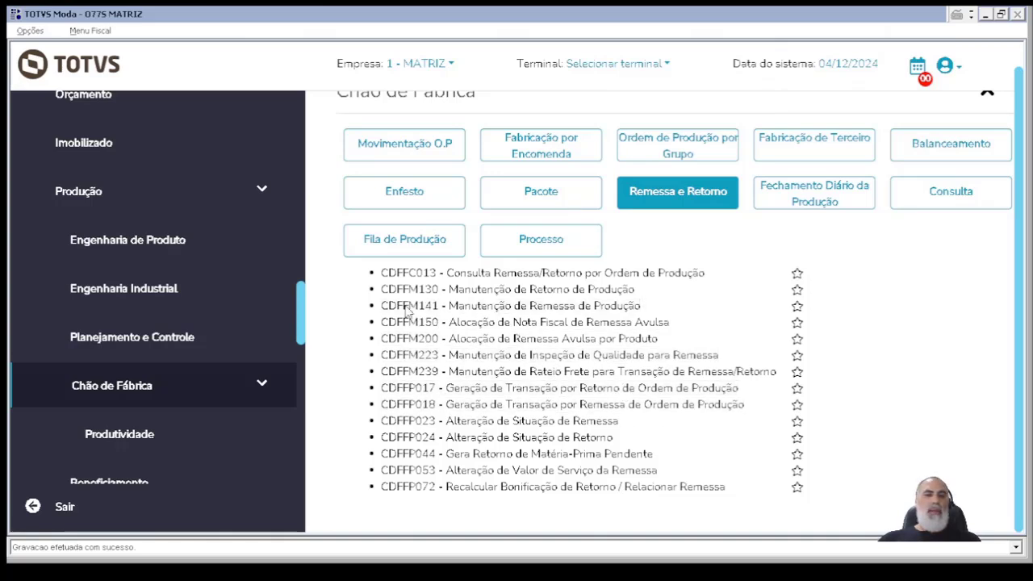
- Open CDFFP017 and filter by supplier 10 with return date 04/12/2024
left_click(557, 390)
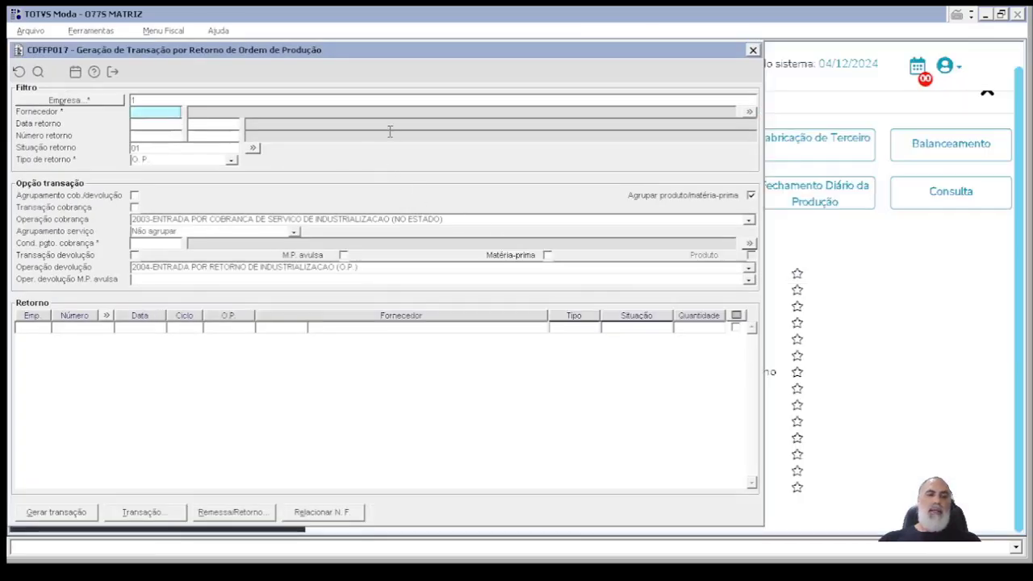
type("10")
key("Tab")
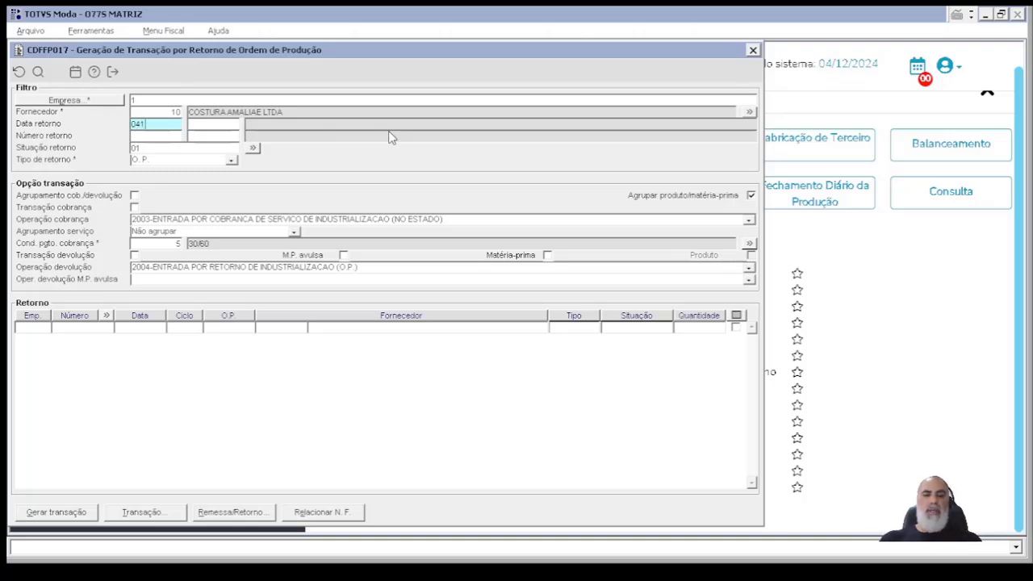
type("04112")
key("Tab")
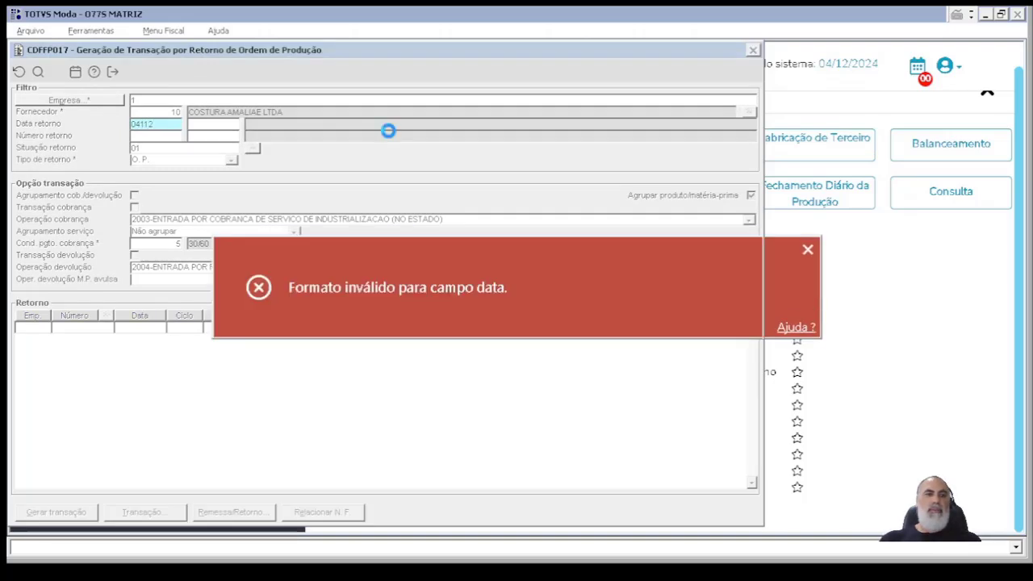
type("04/12/2024")
key("Tab")
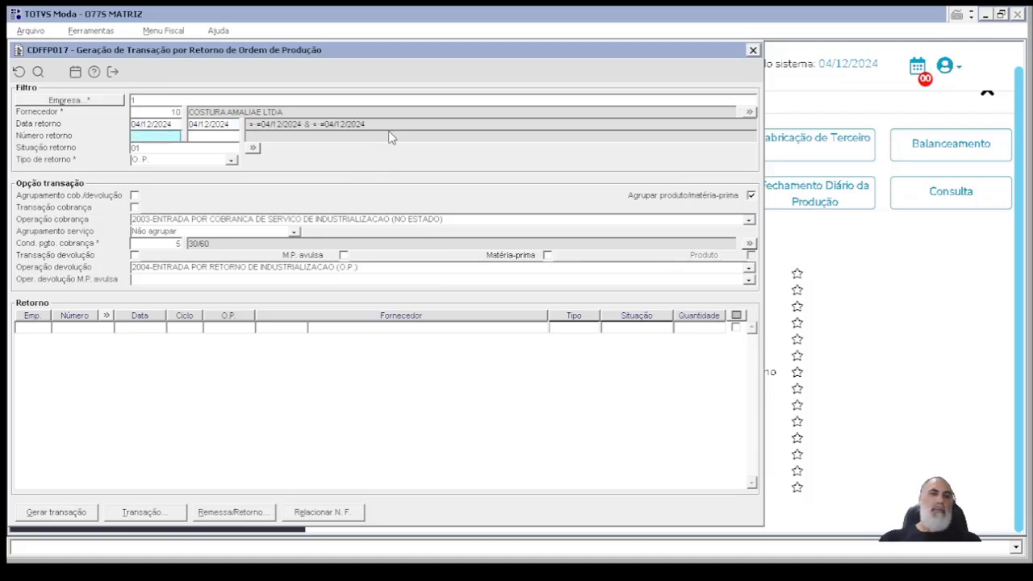
- Keep return type O.P. and return situation Em andamento in the filter, and list the matching returns
left_click(147, 161)
left_click(150, 169)
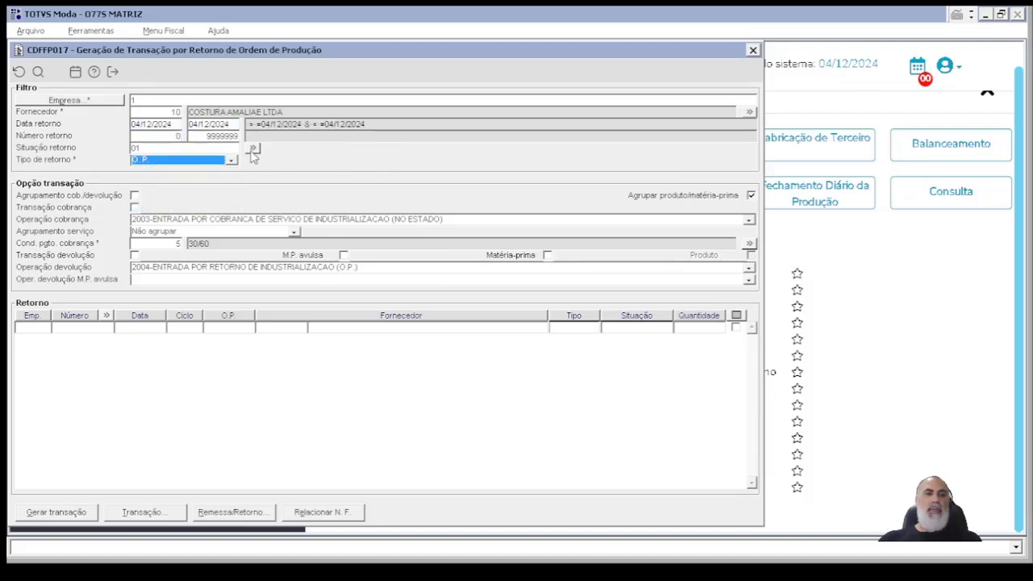
left_click(253, 148)
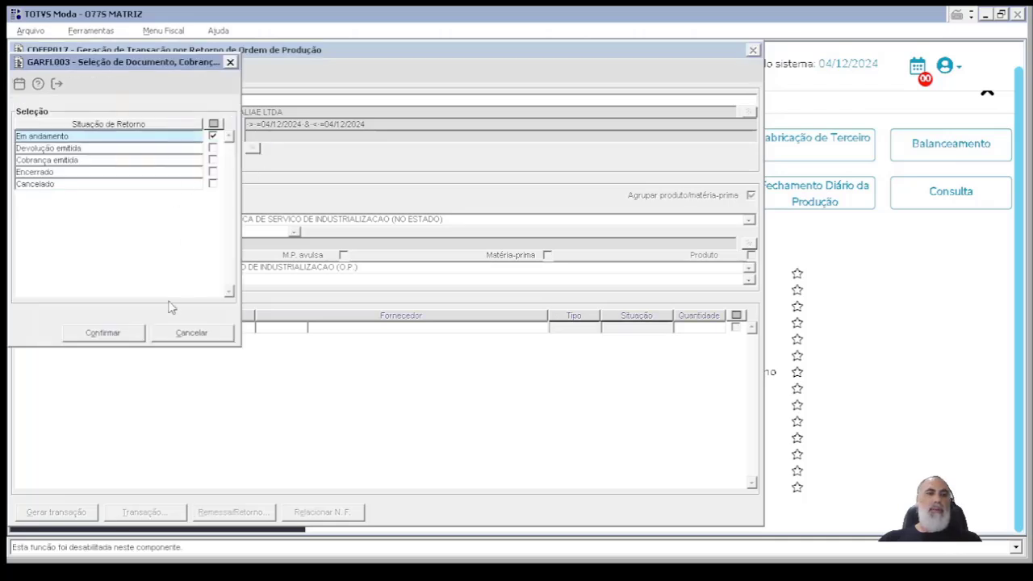
left_click(131, 331)
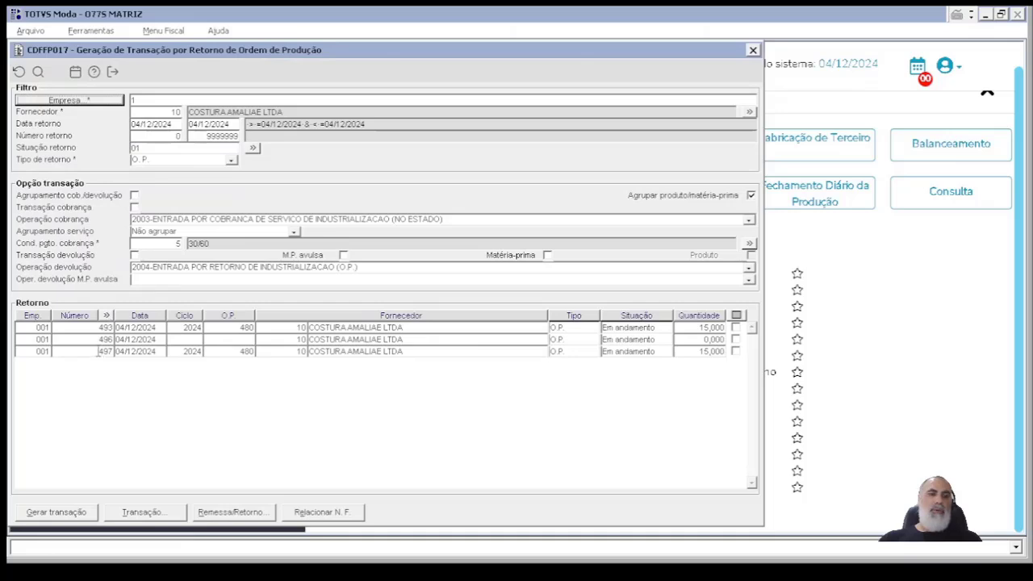
- Mark return 497, enable the combined billing/devolution grouping, and generate its transaction
left_click(101, 352)
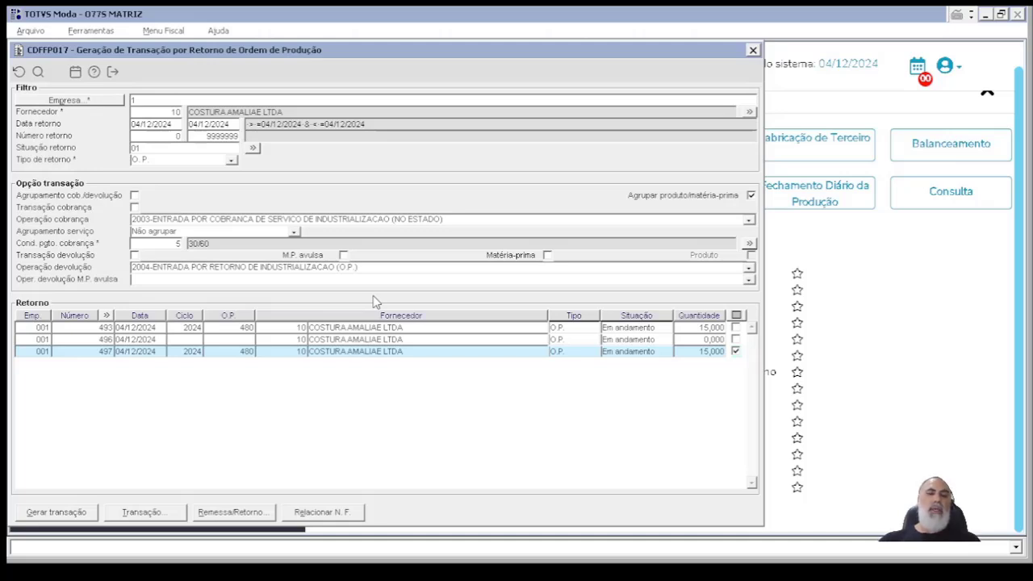
left_click(135, 196)
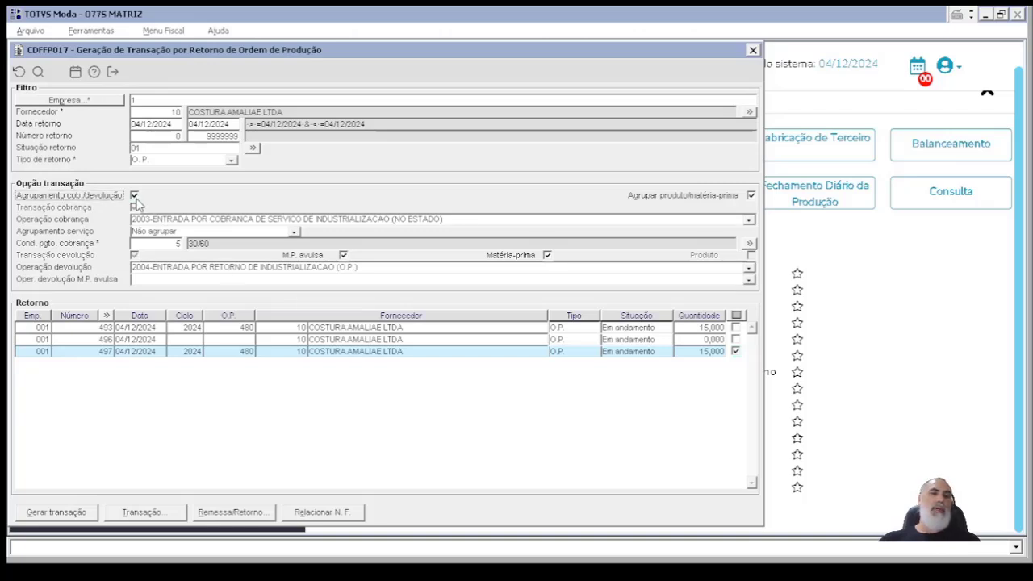
left_click(165, 247)
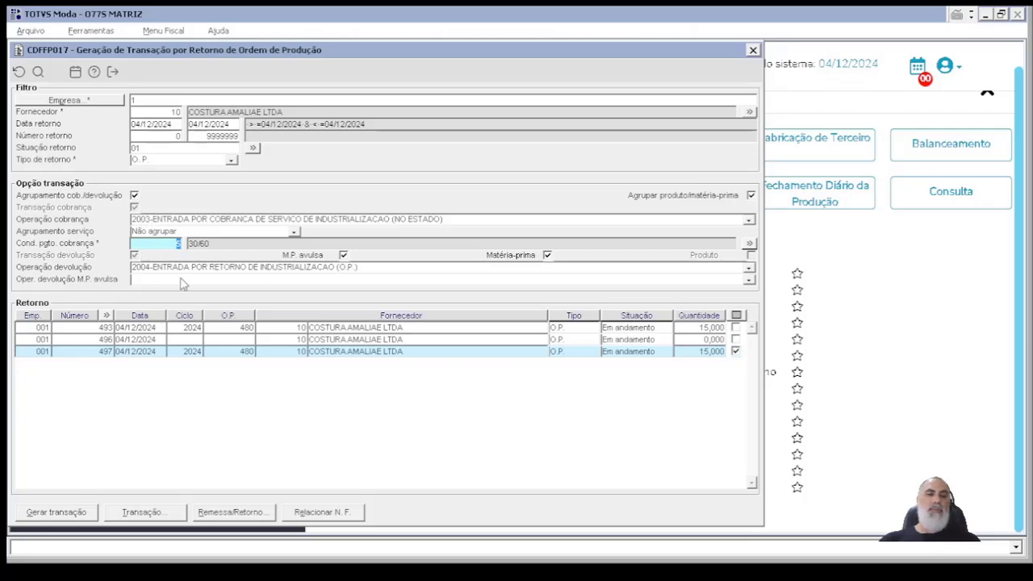
left_click(77, 515)
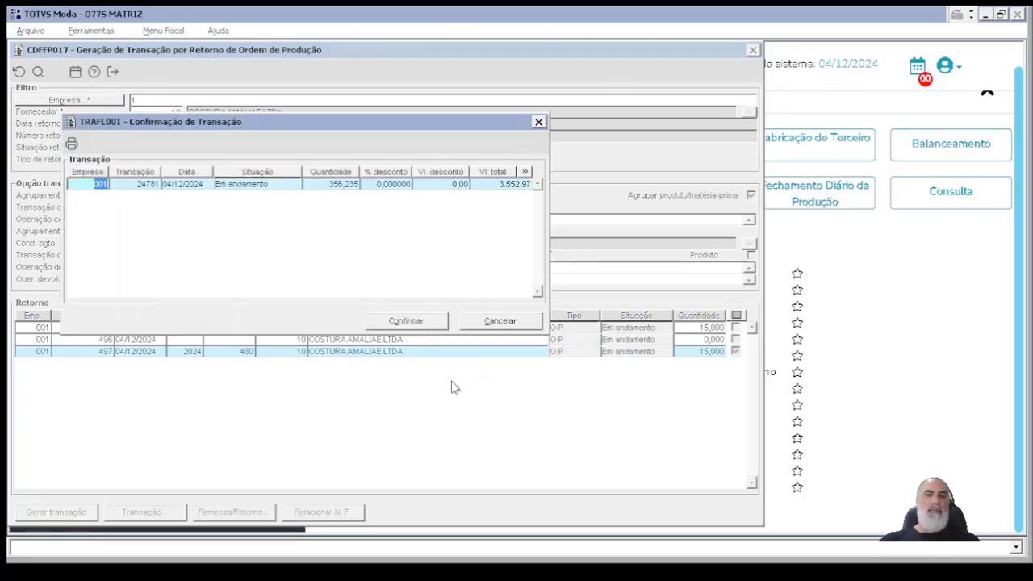
- Examine the generated transaction's cover details and its full list of service and raw-material items, including their CFOP codes and taxes
left_click(525, 173)
left_click(525, 171)
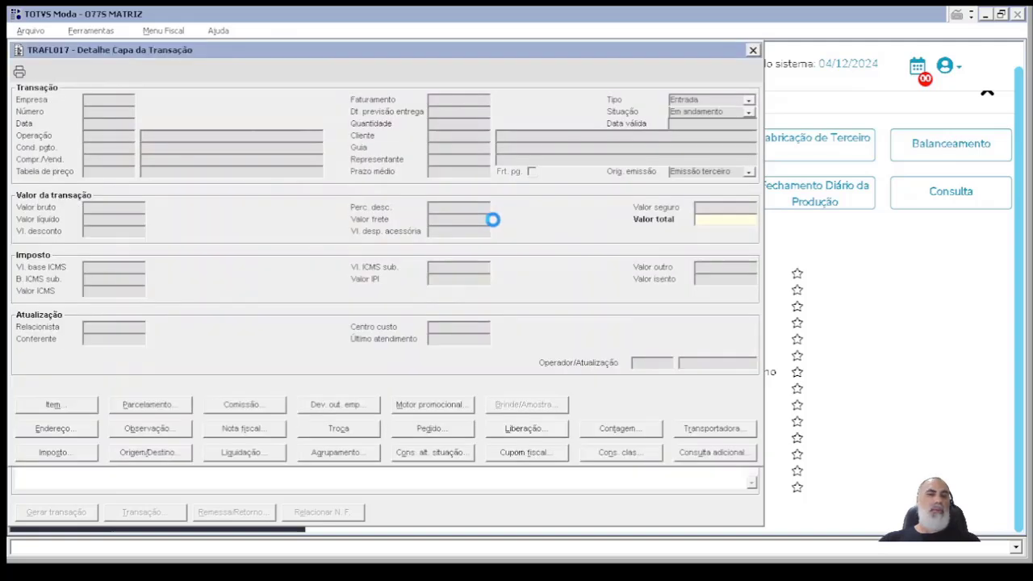
left_click(56, 403)
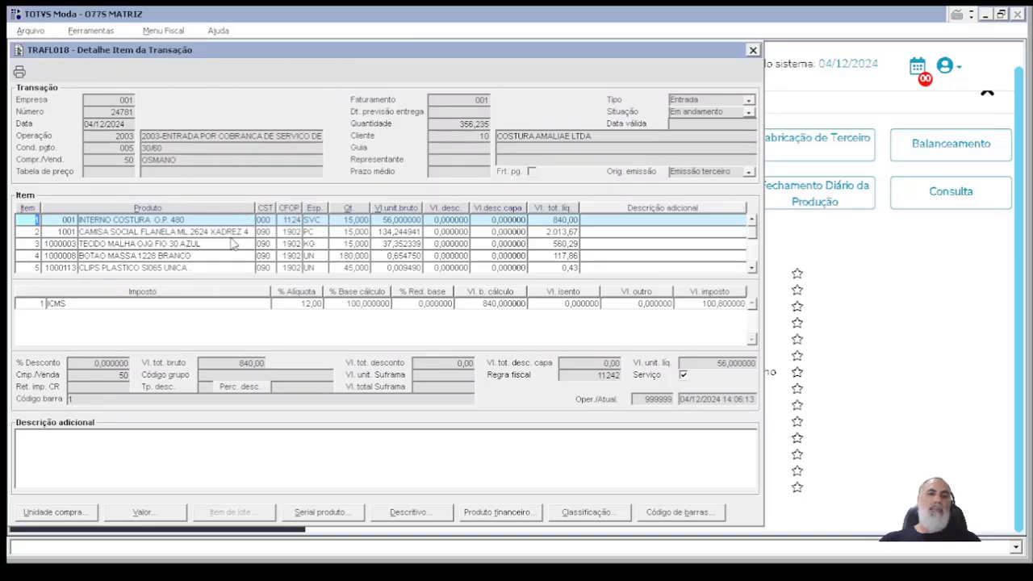
left_click(288, 267)
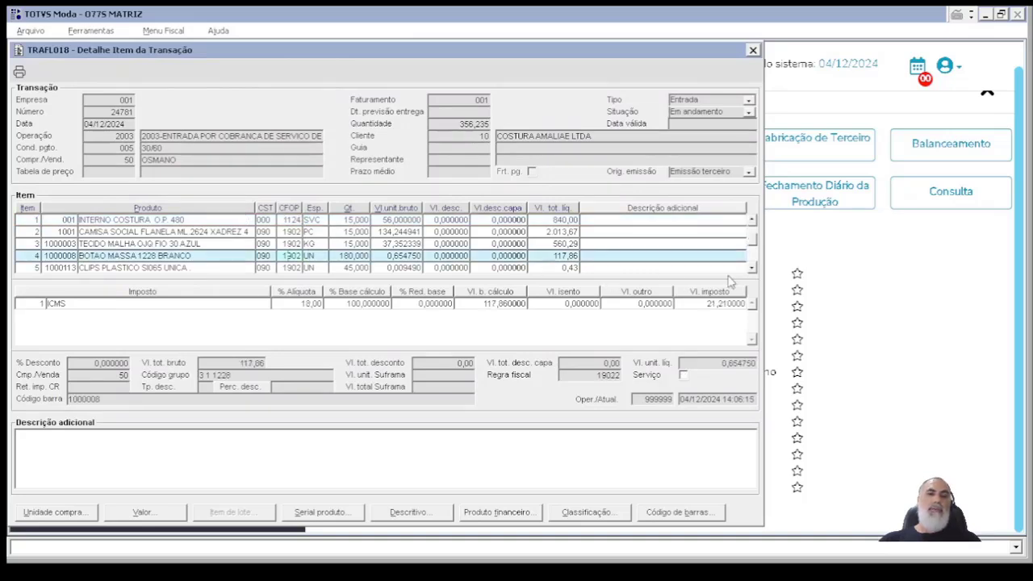
left_click(750, 269)
left_click(751, 269)
left_click(751, 269)
left_click(751, 270)
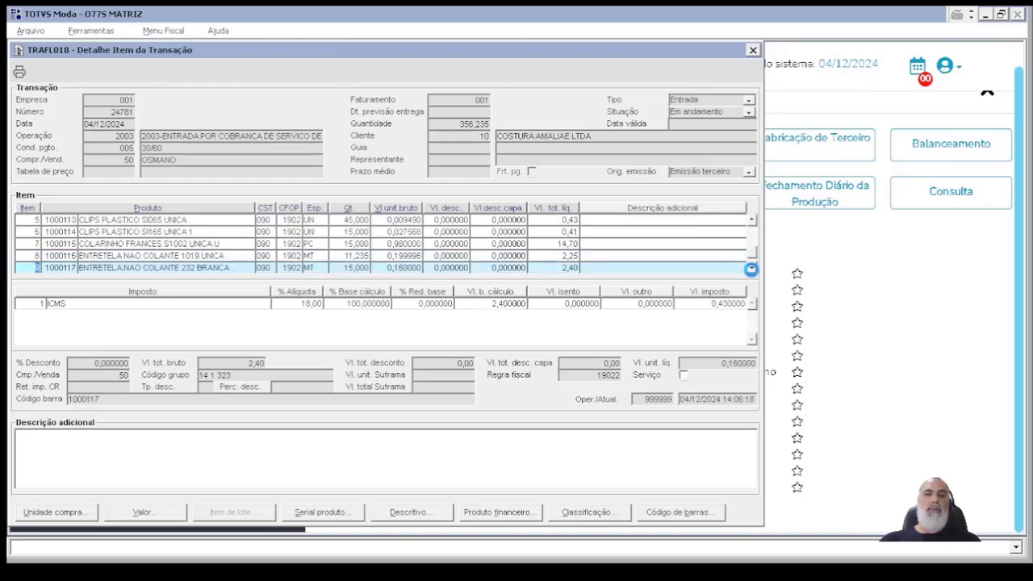
left_click(752, 271)
left_click(751, 271)
key("Escape")
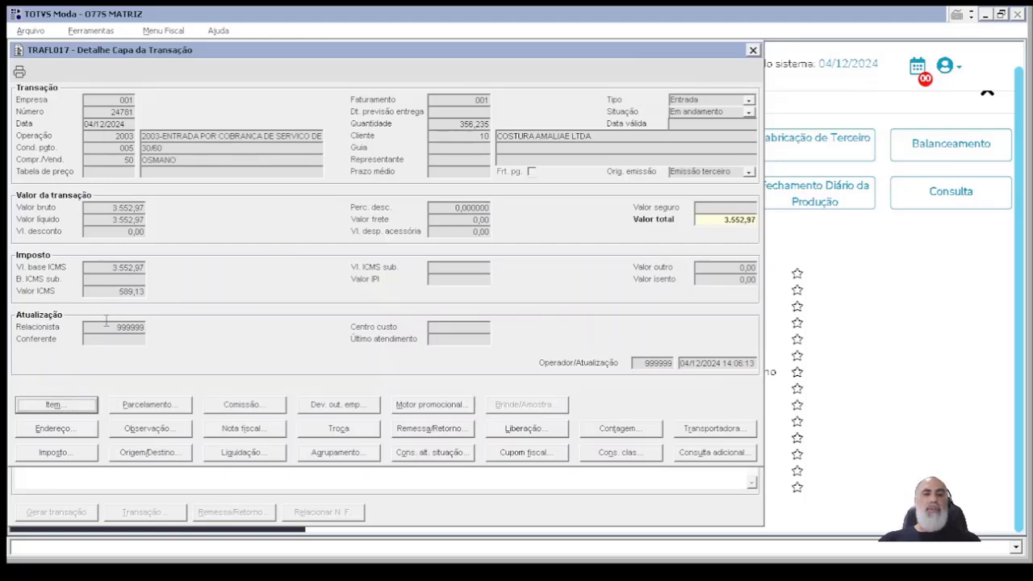
key("Escape")
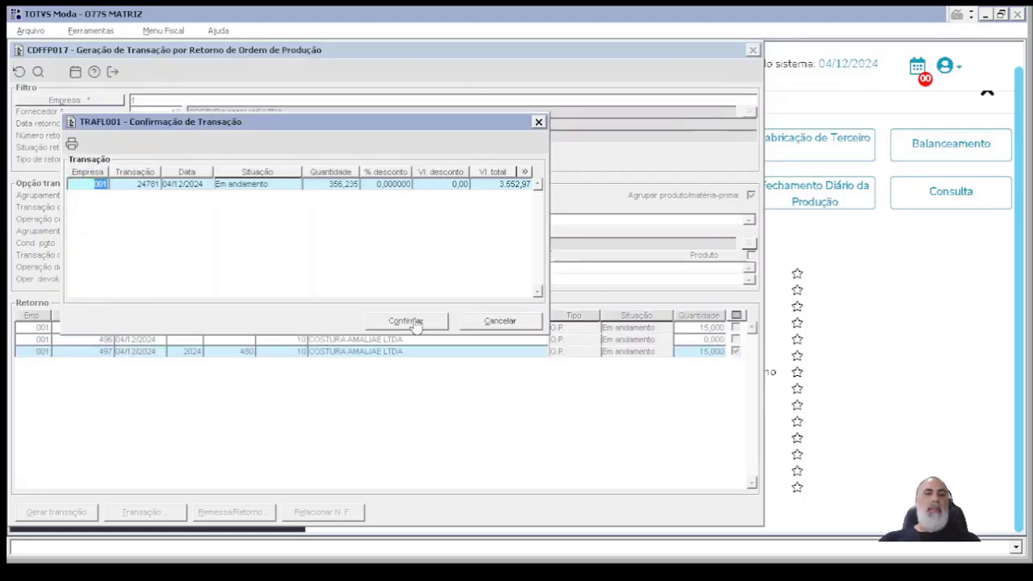
- Run component GERFL055 in modal mode to review the CFOP settings per operation, and close the list
key("alt")
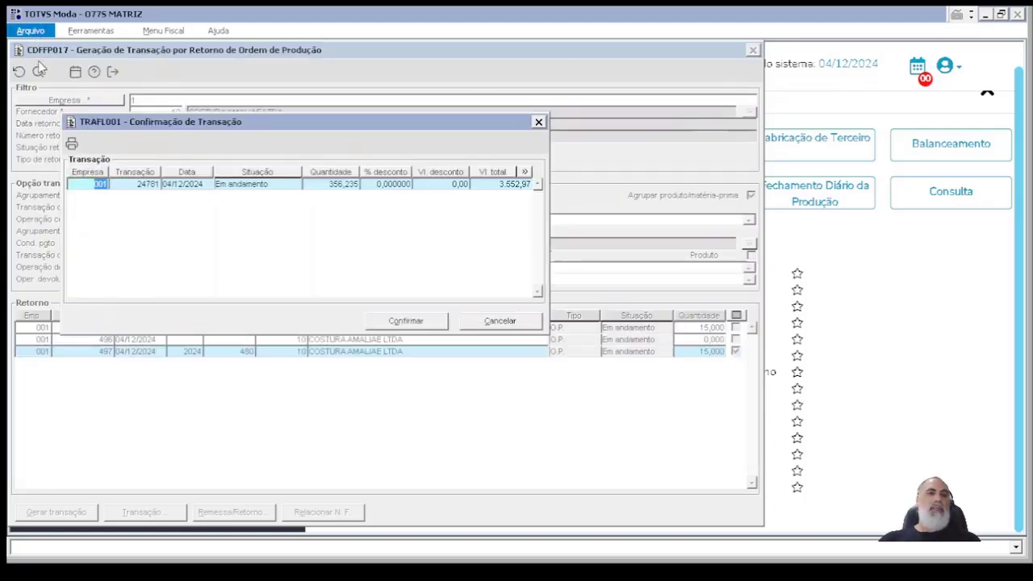
key("ctrl+e")
type("GERFL055")
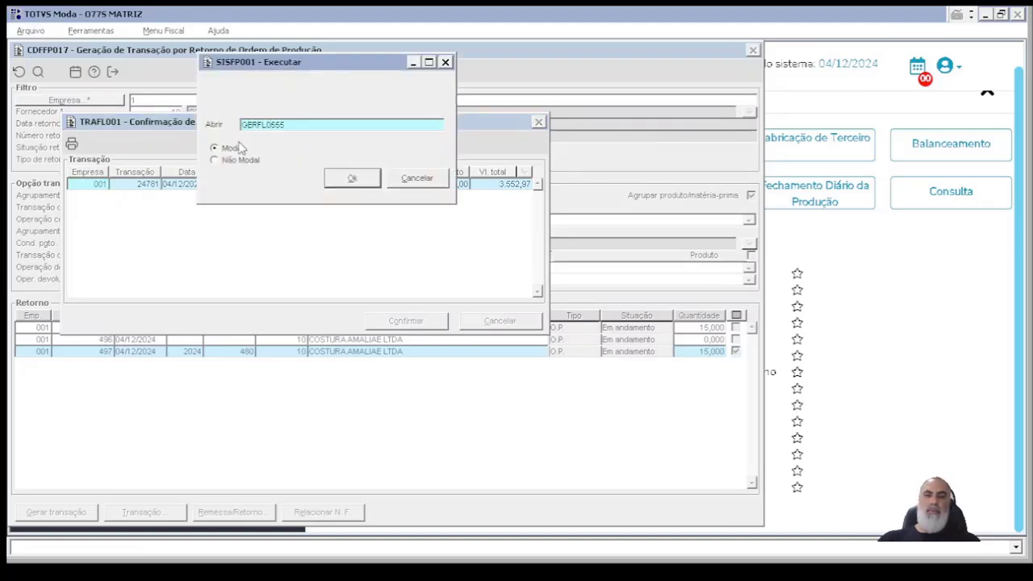
left_click(353, 177)
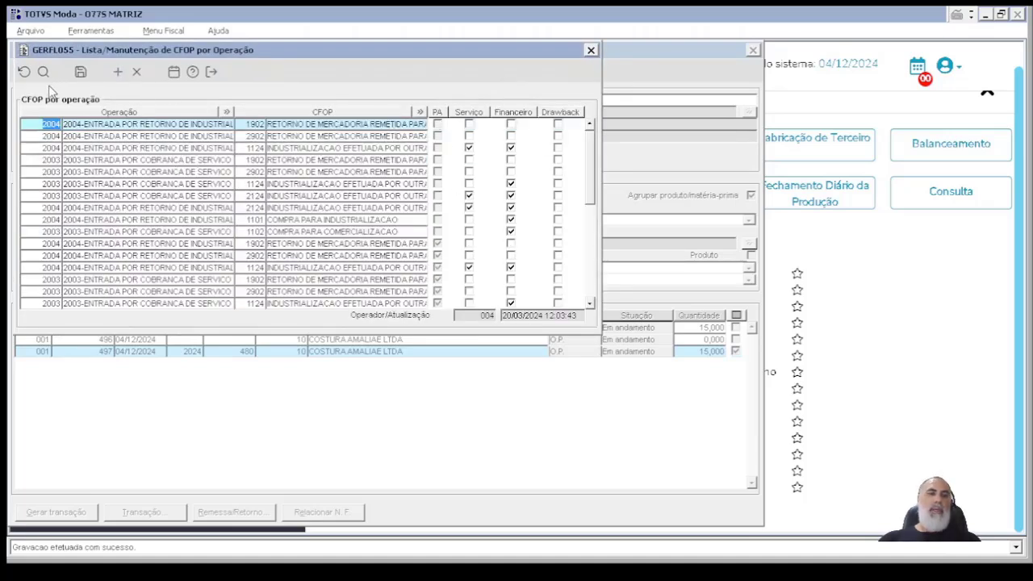
left_click(46, 123)
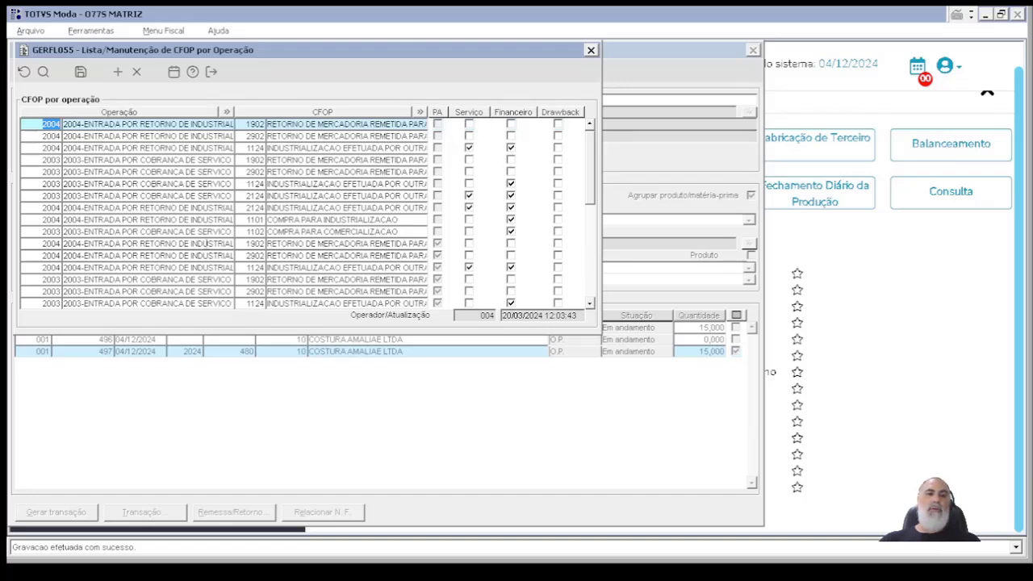
left_click(211, 71)
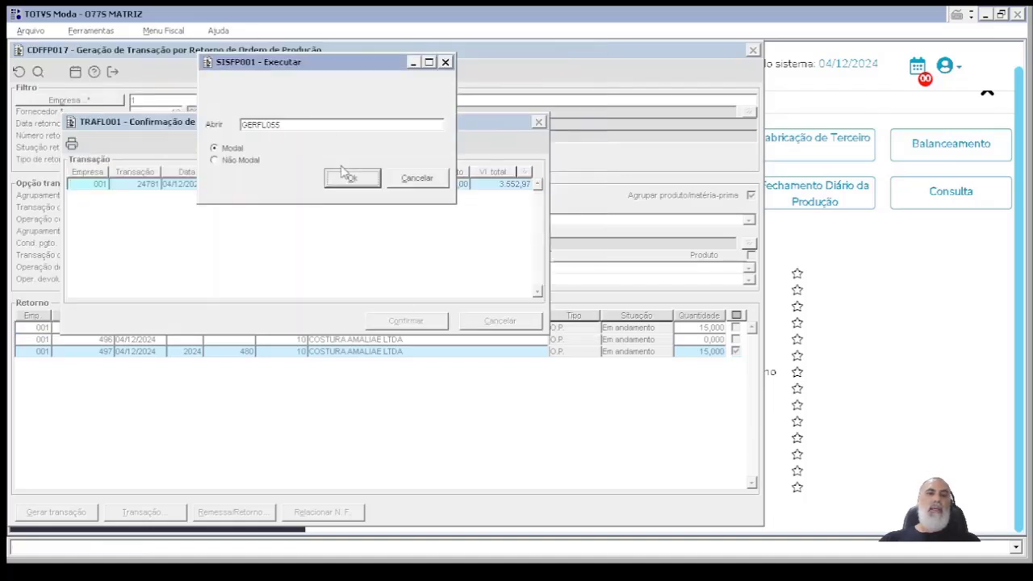
- Cancel the component launcher, confirm the generated transaction, and review its first service item in the third-party entry form
left_click(403, 179)
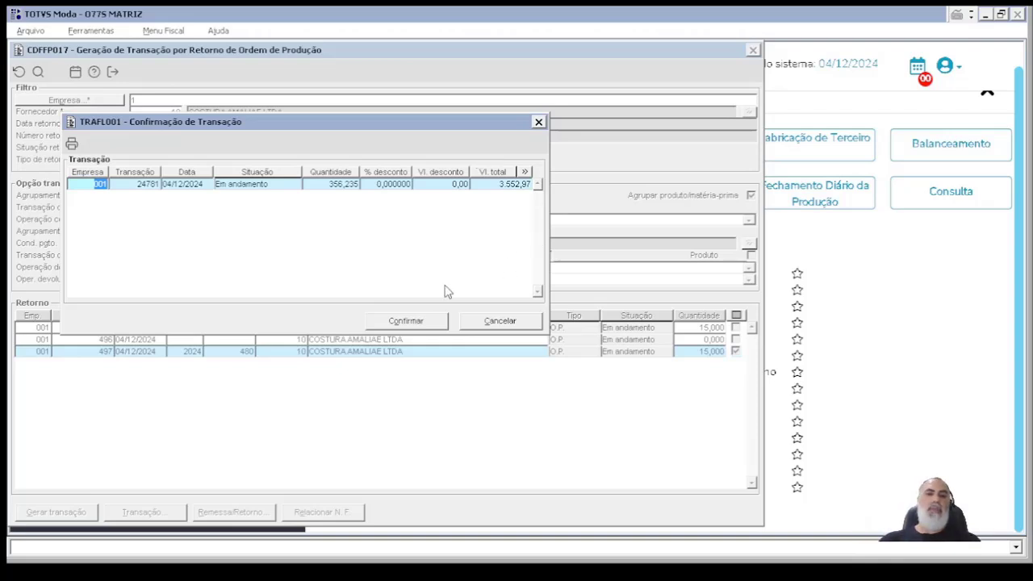
left_click(408, 321)
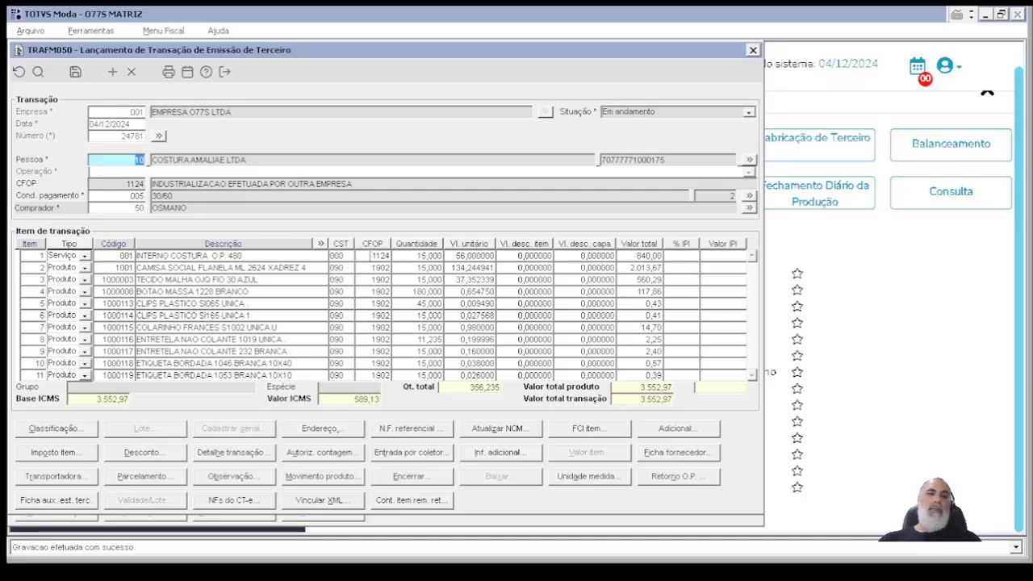
left_click(367, 255)
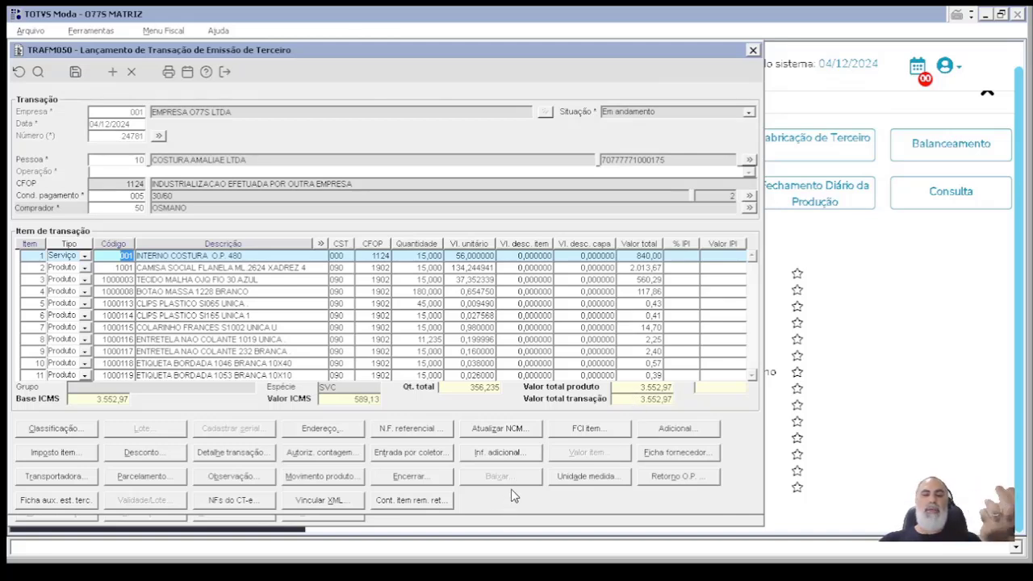
left_click(324, 502)
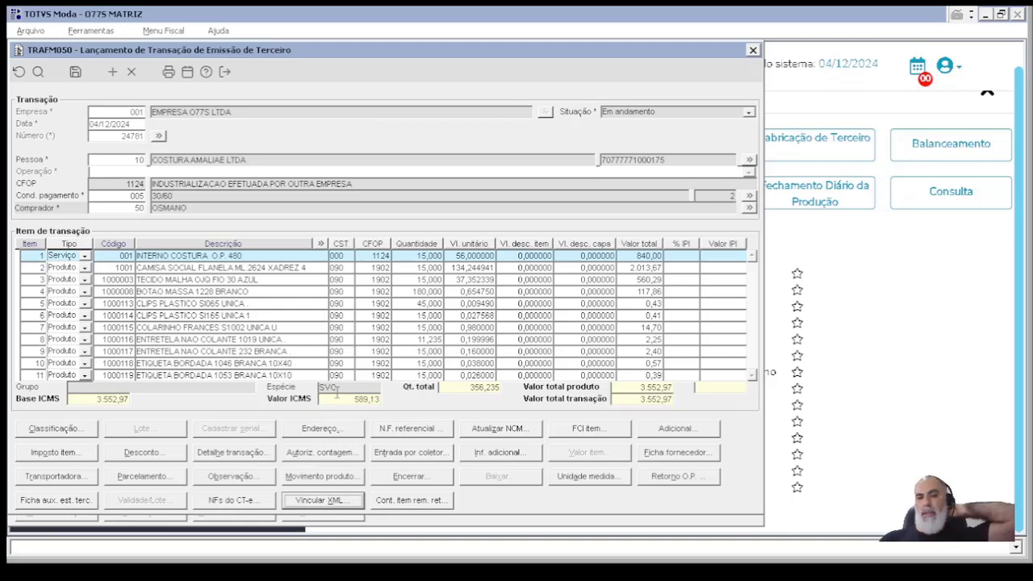
- Close the third-party entry and fill in its invoice data: number 898989, issue date 04/12/2024 and series 1
left_click(432, 476)
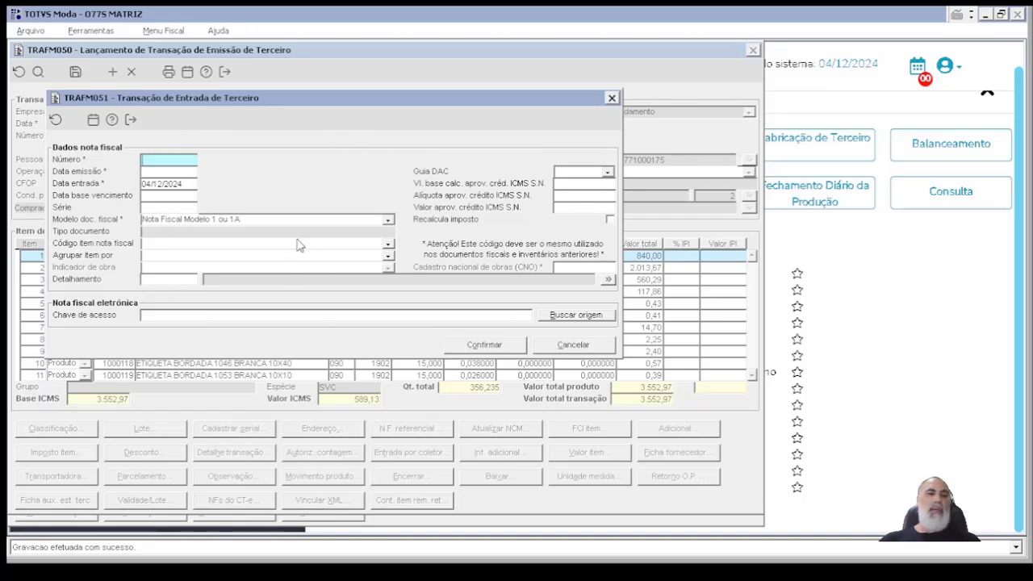
type("898")
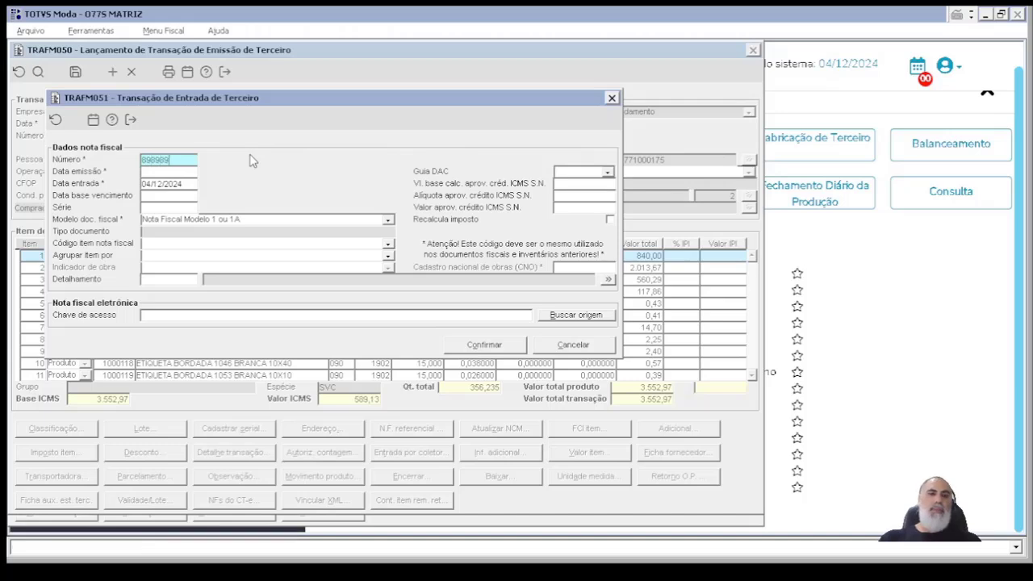
type("989")
key("Tab")
type("04122024")
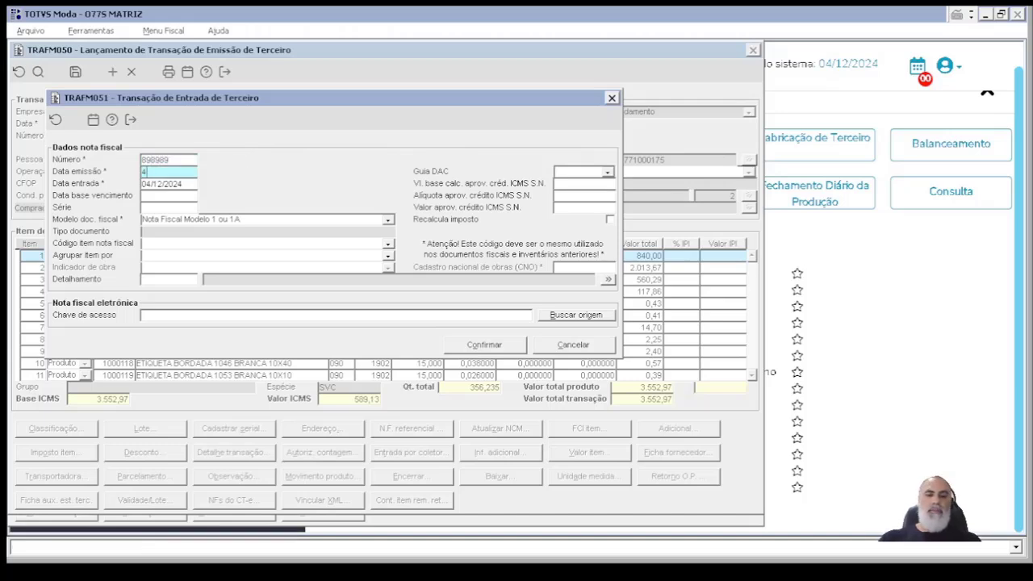
key("Tab")
key("Tab")
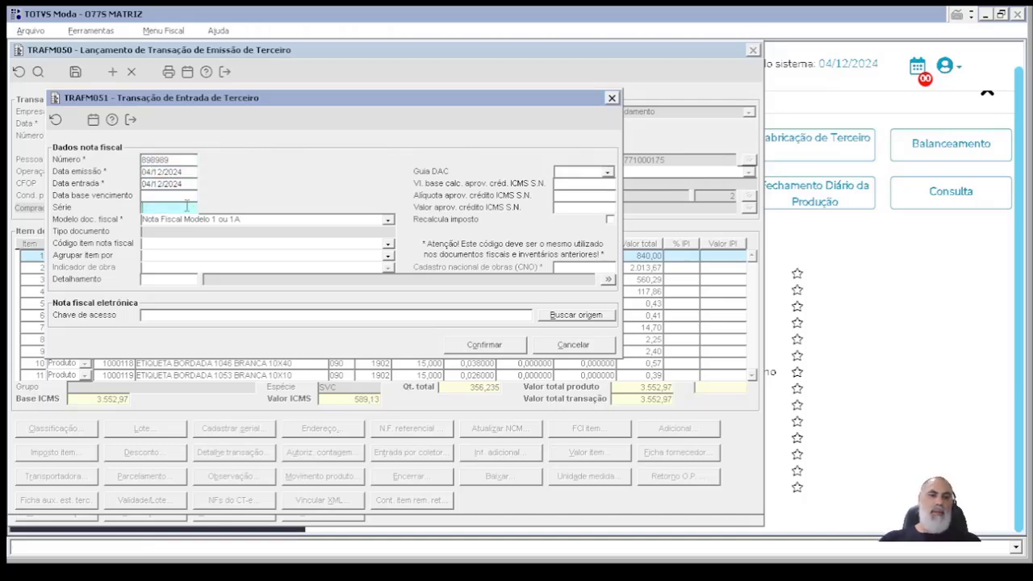
type("1")
key("Tab")
- Try the Nota Fiscal Eletrônica (NF-e) document model, and return the selection to Nota Fiscal Modelo 1 ou 1A
left_click(211, 315)
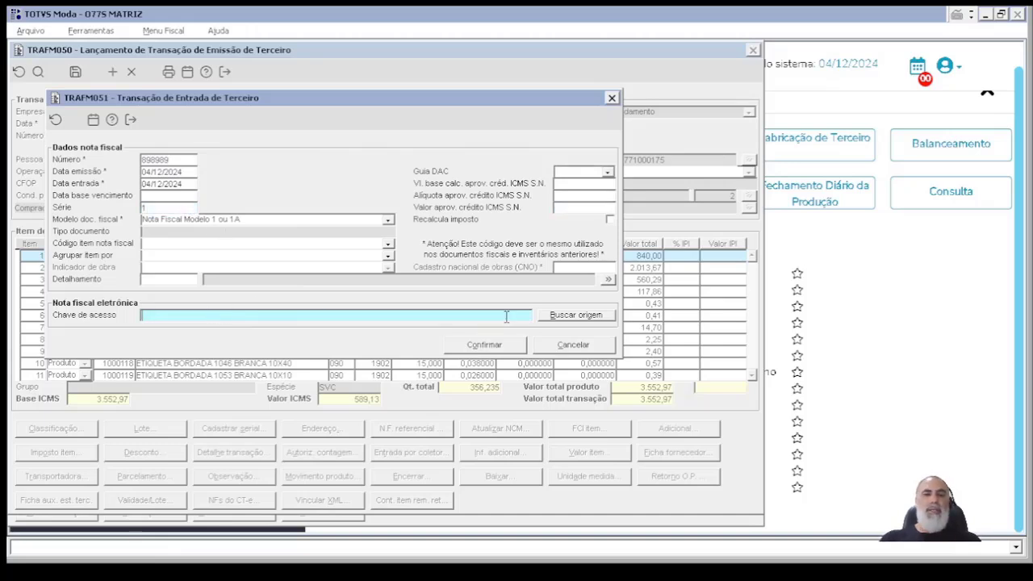
left_click(263, 221)
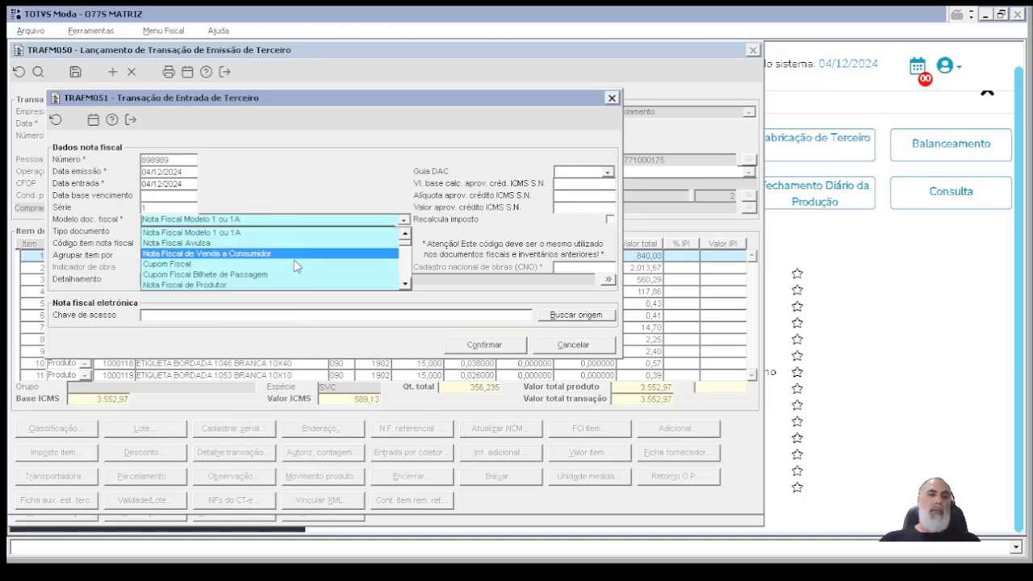
scroll(412, 265, "down", 3)
scroll(412, 269, "down", 2)
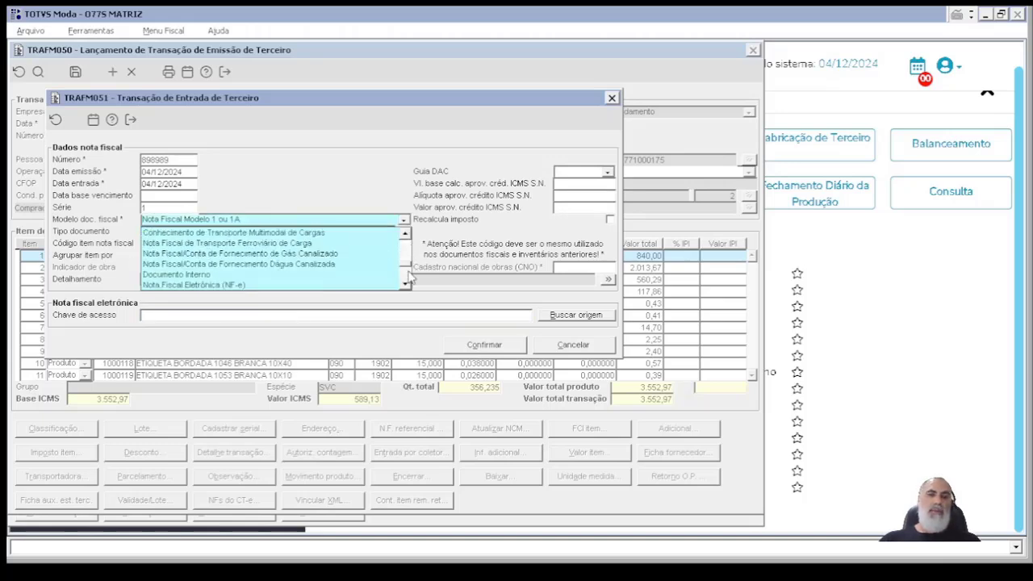
left_click(282, 286)
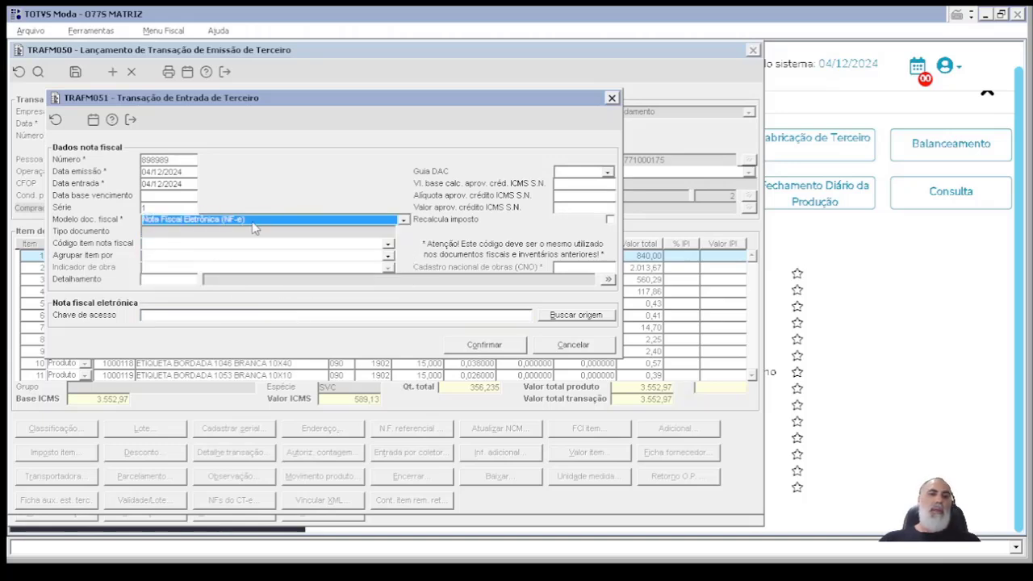
left_click(337, 221)
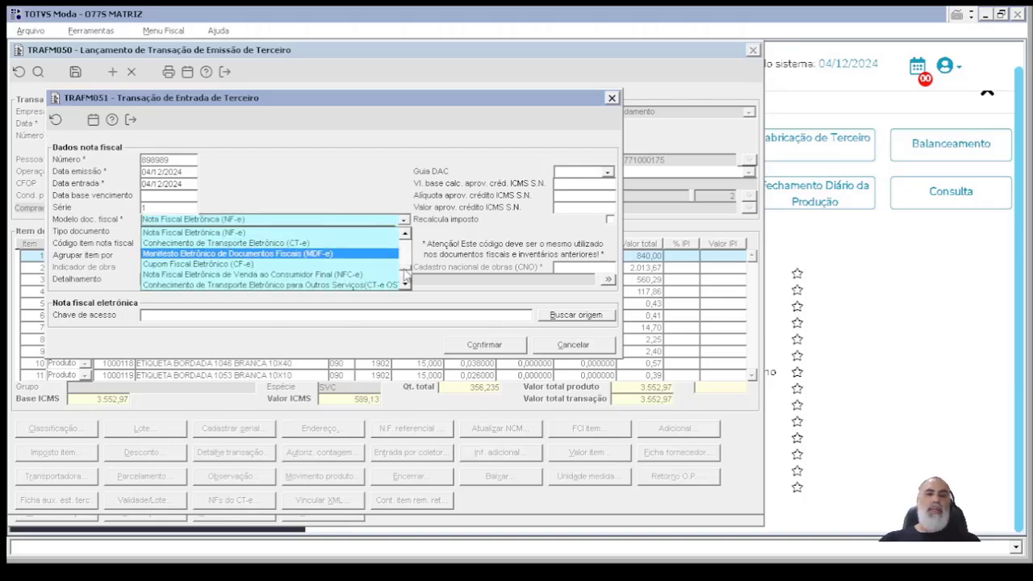
scroll(397, 264, "up", 3)
left_click(355, 243)
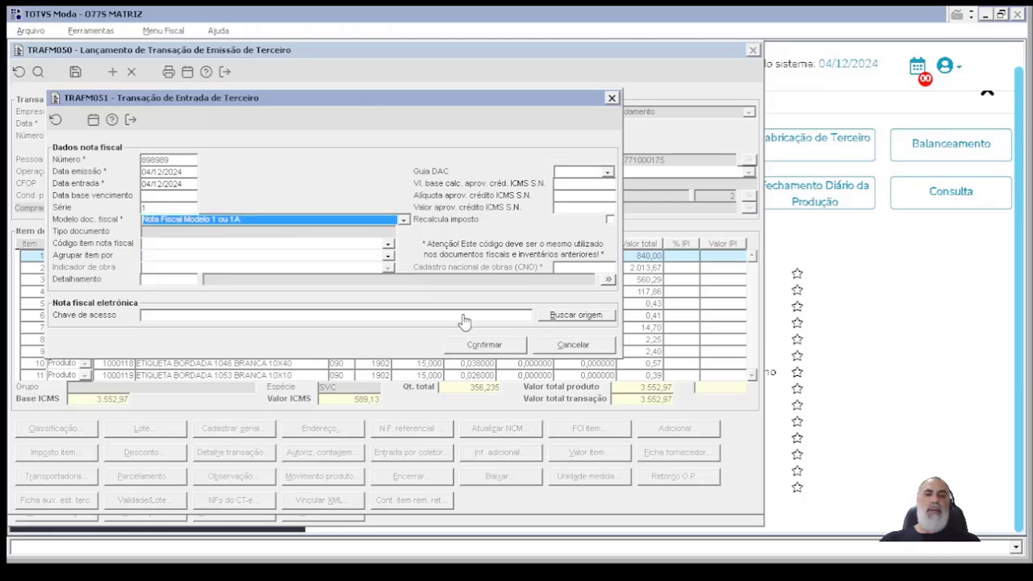
- Confirm the invoice data without printing the transaction, and set the installment due 03/01/2025 to 440 and the one due 02/02/2025 to 400
left_click(502, 347)
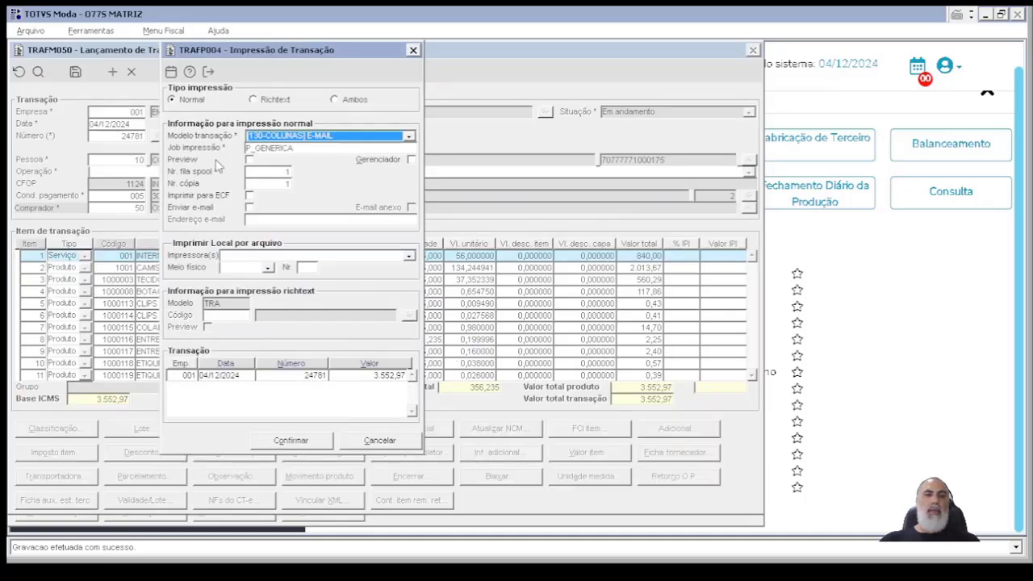
left_click(372, 440)
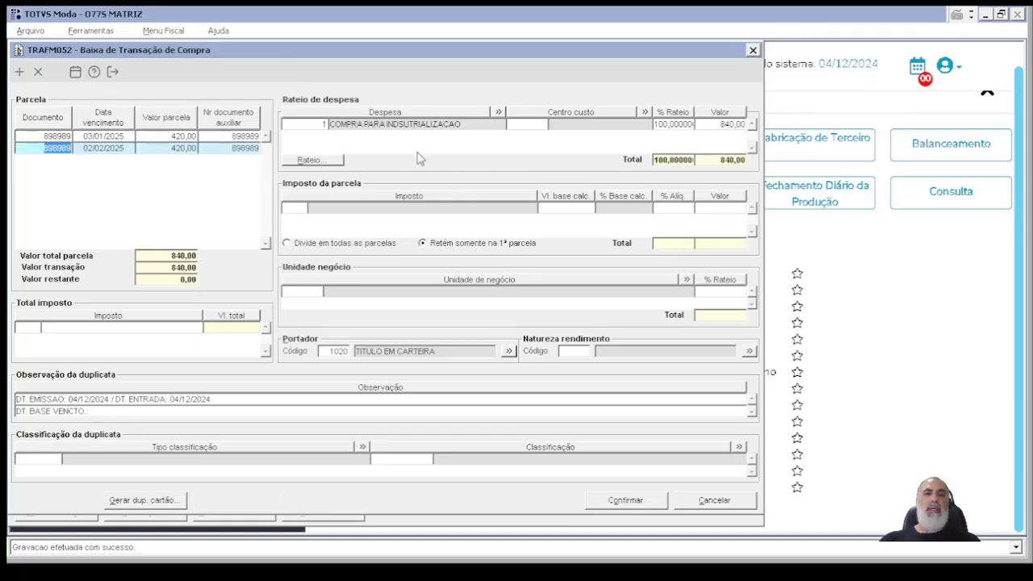
left_click(168, 135)
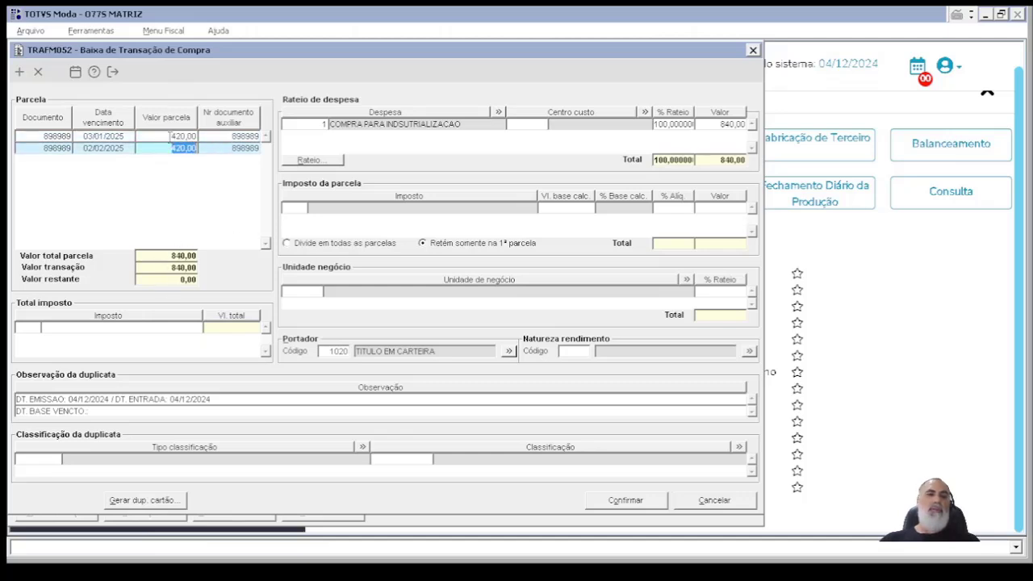
type("440")
key("Tab")
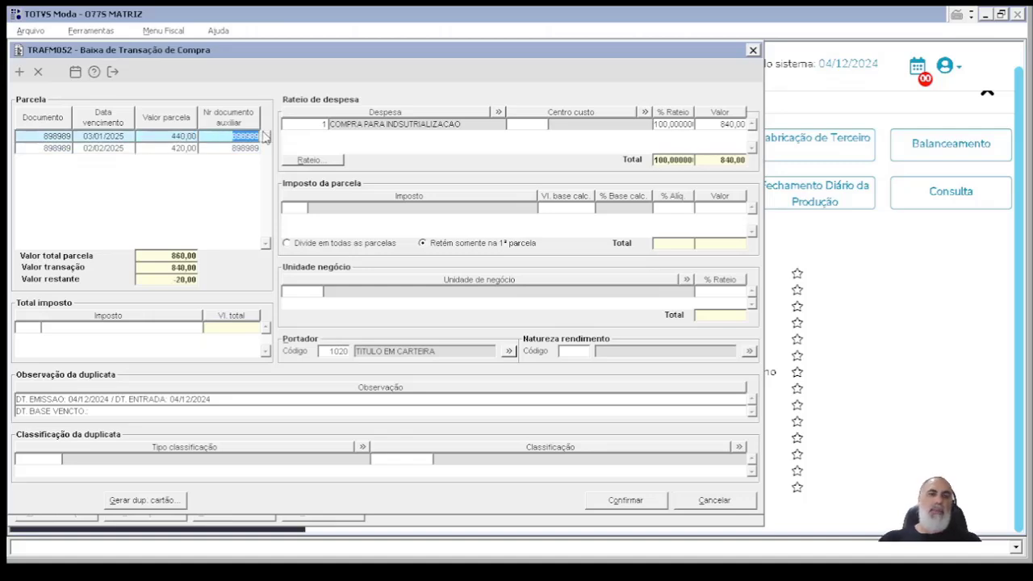
left_click(183, 148)
type("400")
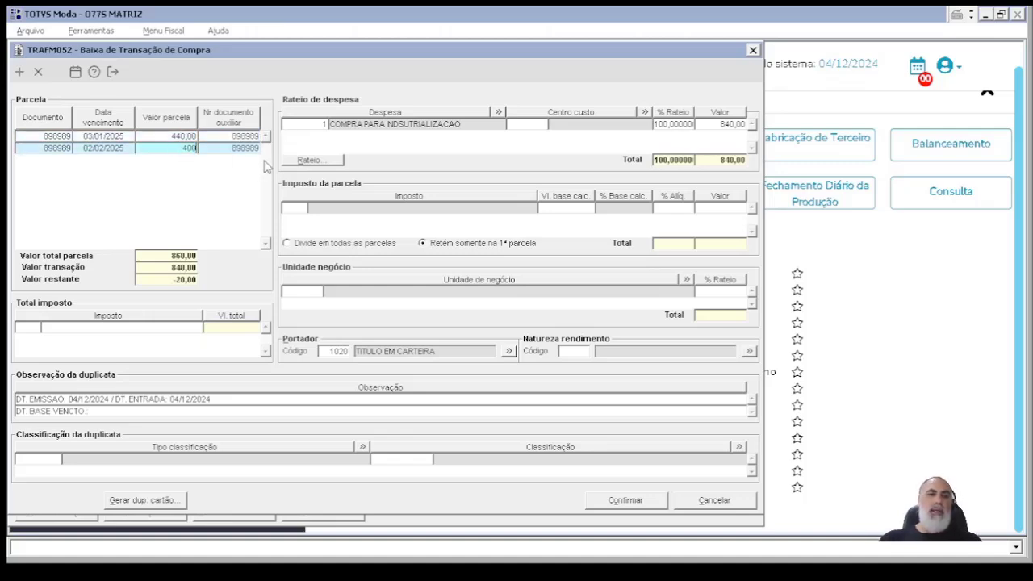
key("Tab")
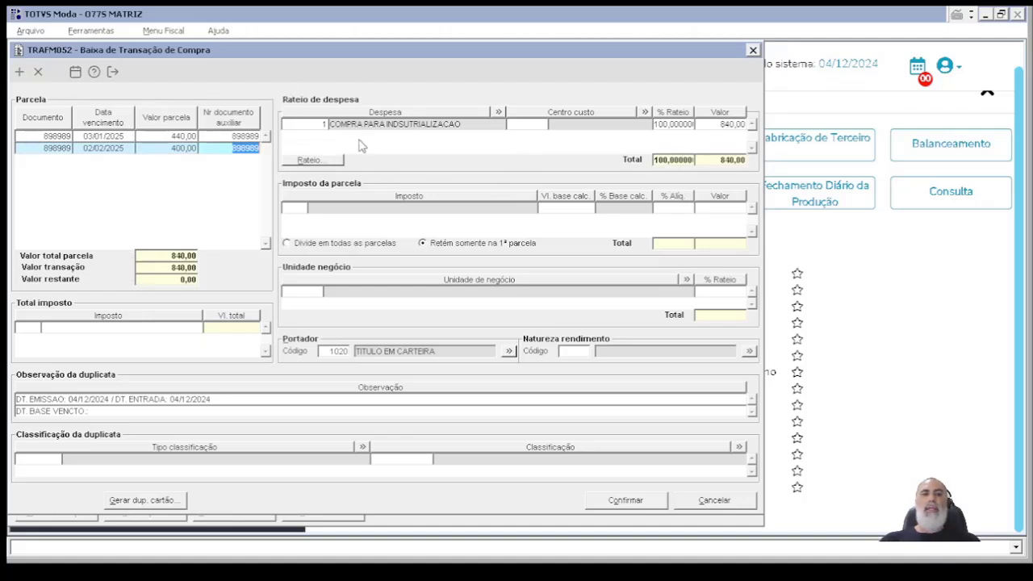
- Assign cost center 999 CENTRO DE CUSTO PADRAO to the expense apportionment, and confirm the purchase settlement
left_click(536, 126)
left_click(535, 123)
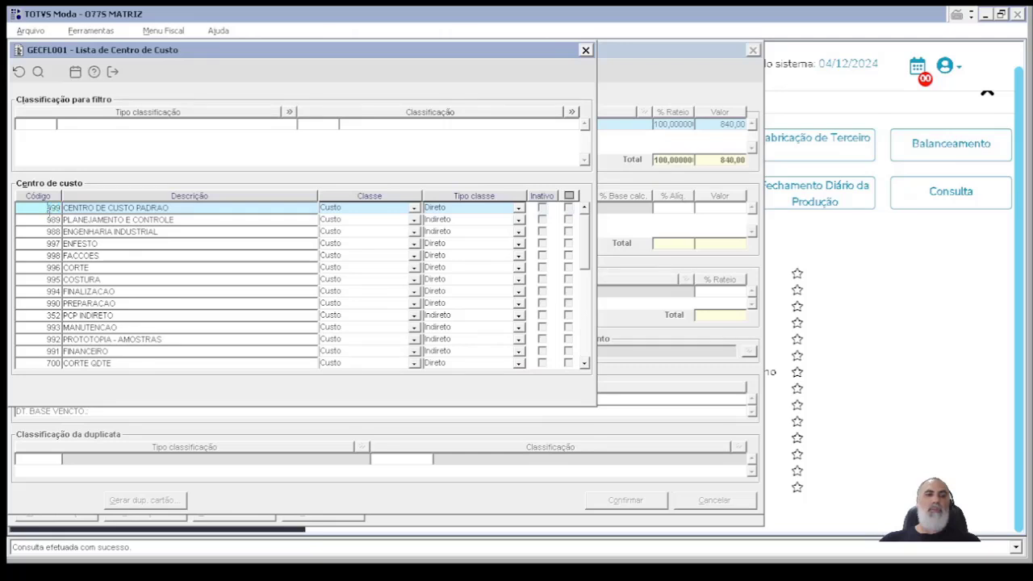
double_click(46, 209)
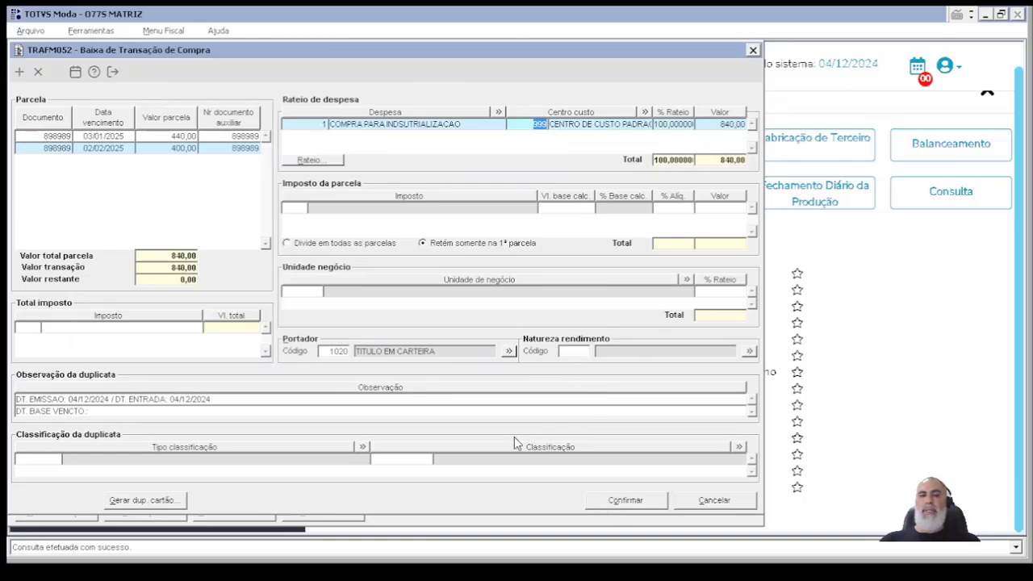
left_click(626, 500)
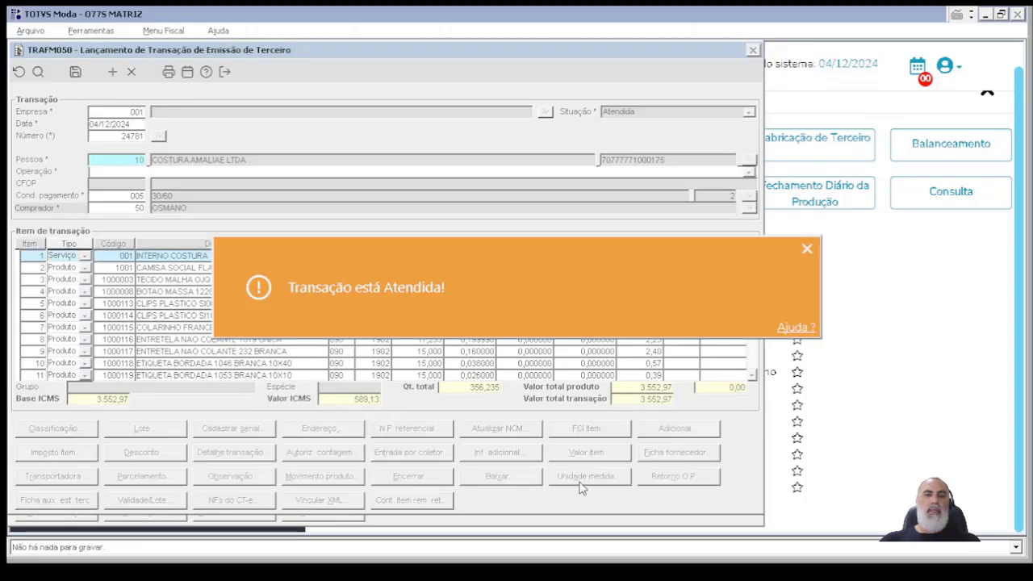
left_click(806, 250)
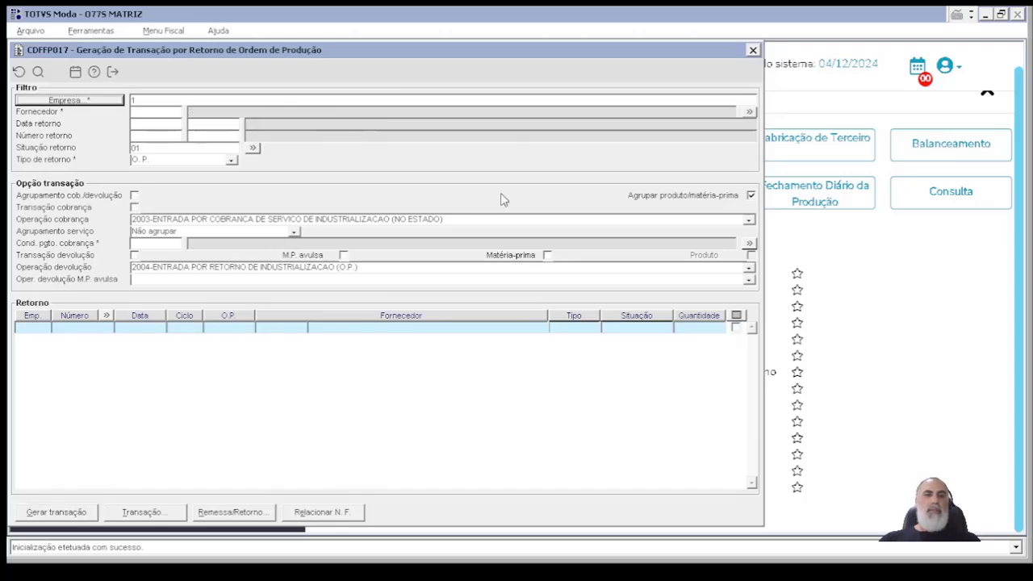
- Open CDFFP027 from the group production order routines, and move O.P. 485 from EXTERNO COSTURA to ESTOQUE using the suggested location
key("Escape")
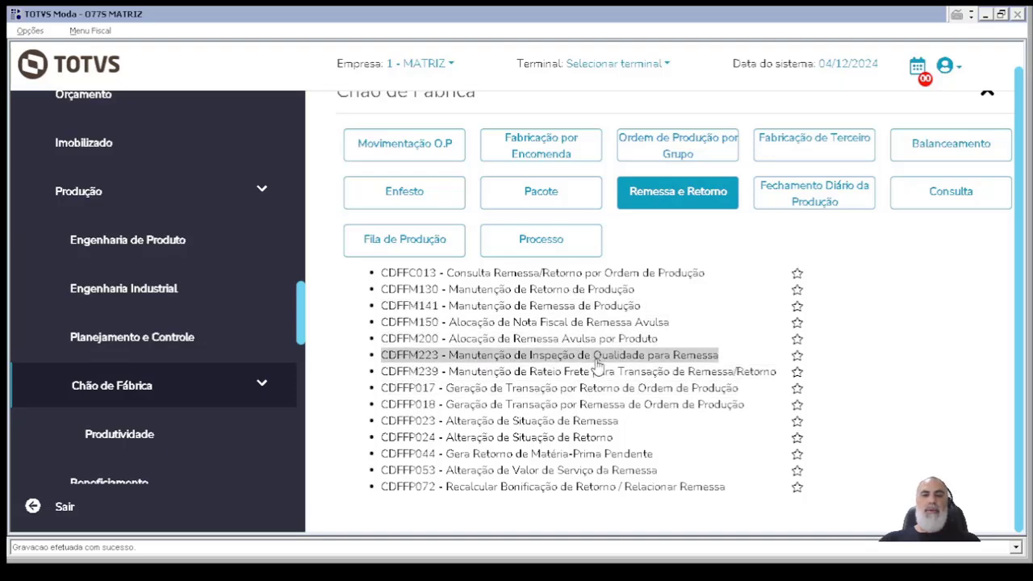
left_click(669, 166)
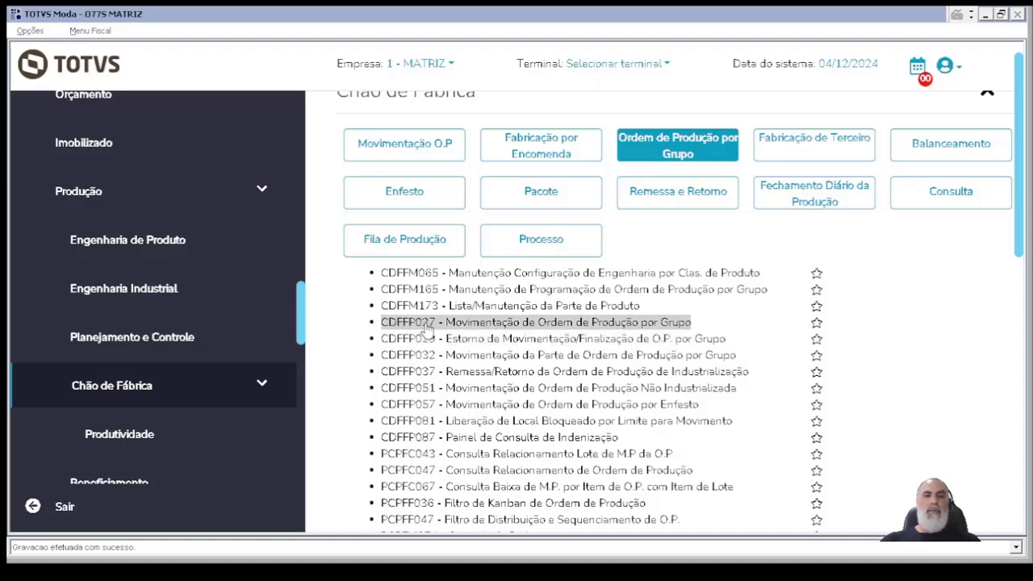
left_click(374, 288)
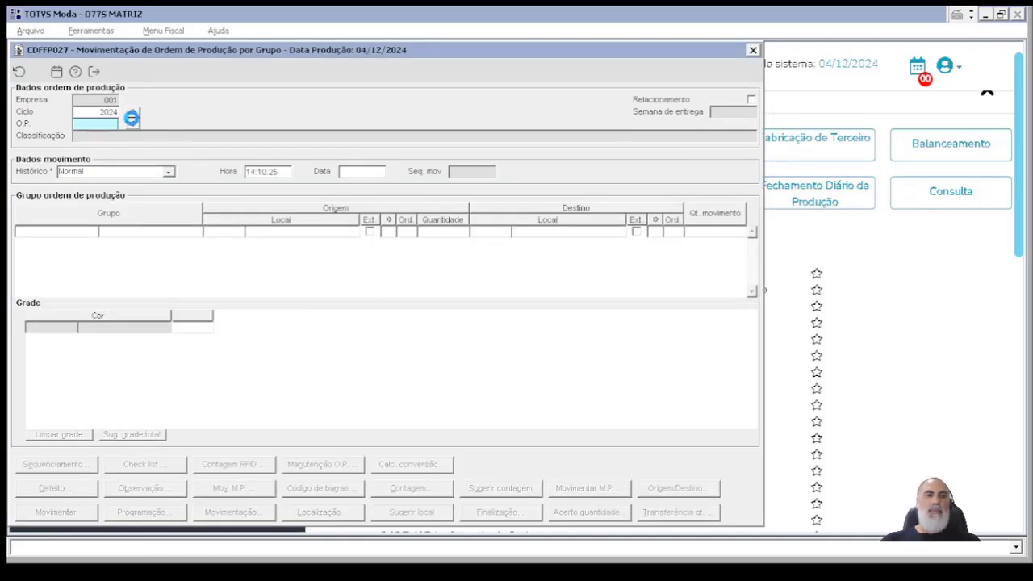
left_click(132, 120)
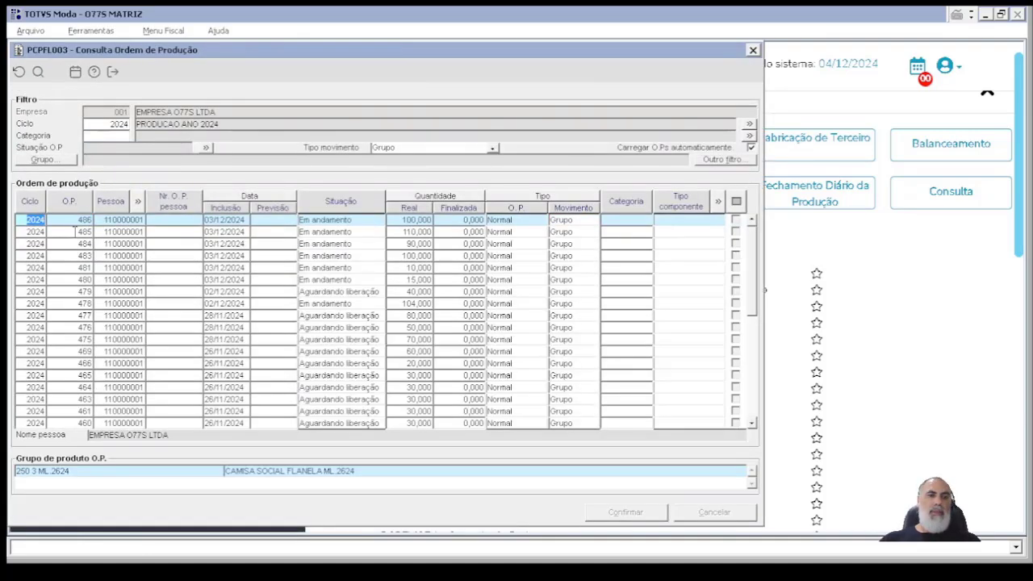
double_click(75, 232)
left_click(411, 512)
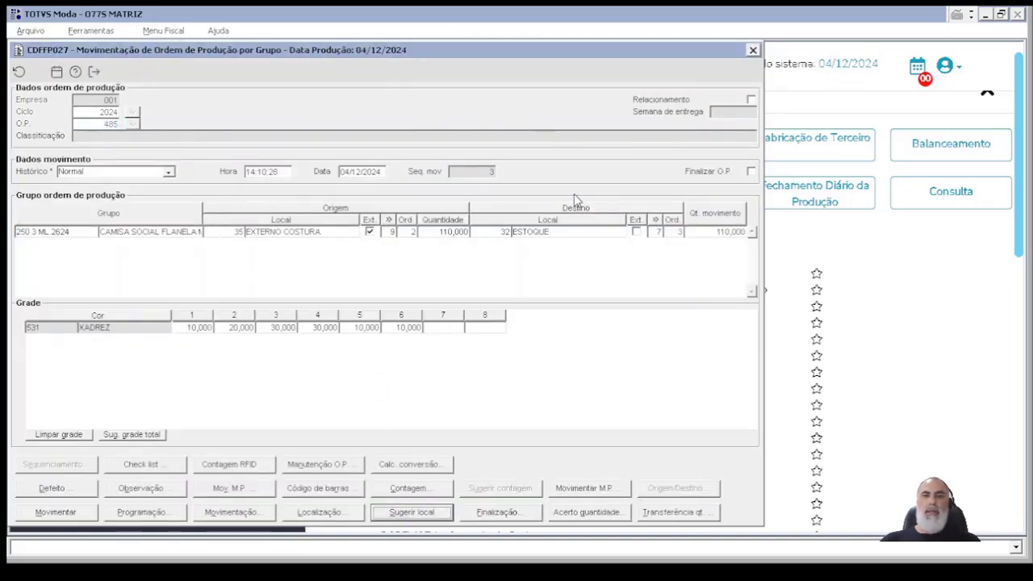
left_click(57, 513)
left_click(471, 330)
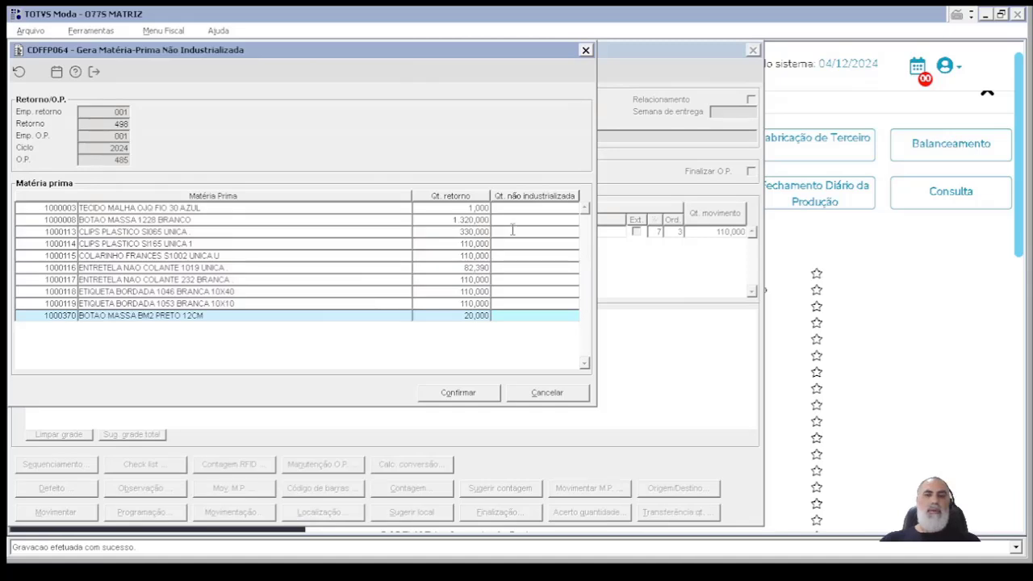
- Record 200 units of BOTAO MASSA 1228 BRANCO as non-industrialized, and confirm the production return without generating its transaction
left_click(516, 220)
type("20,")
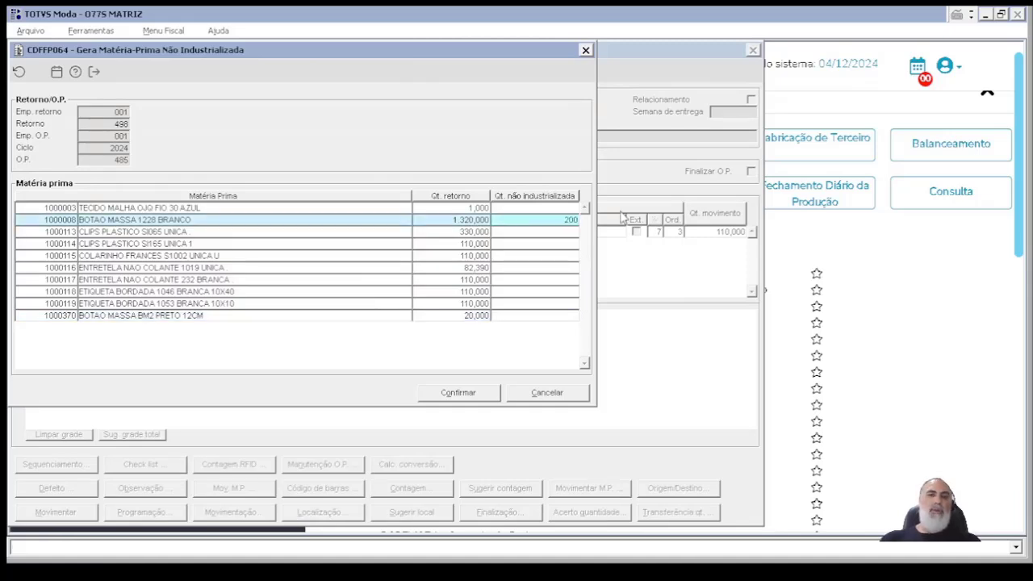
type("0")
left_click(457, 393)
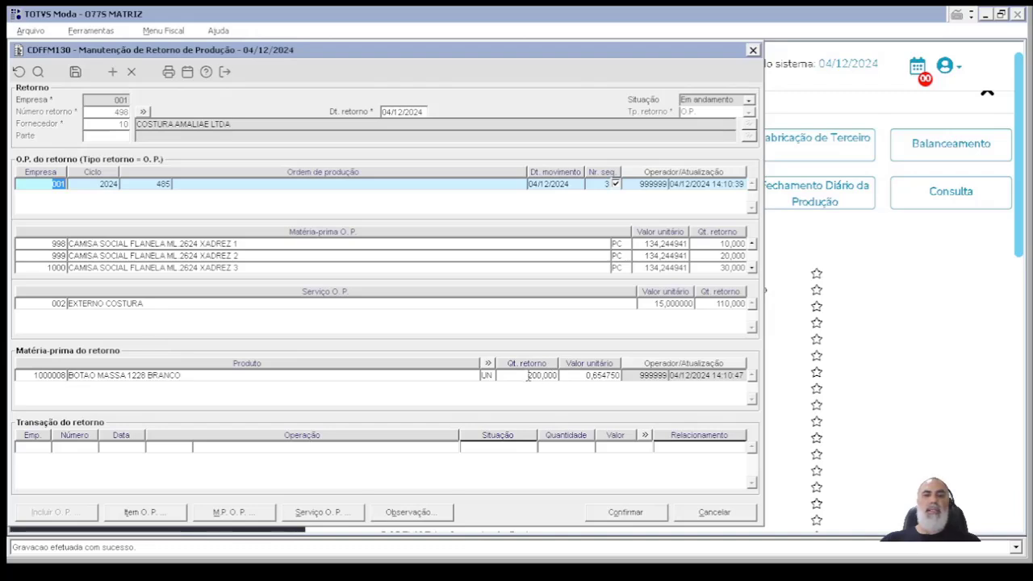
left_click(627, 513)
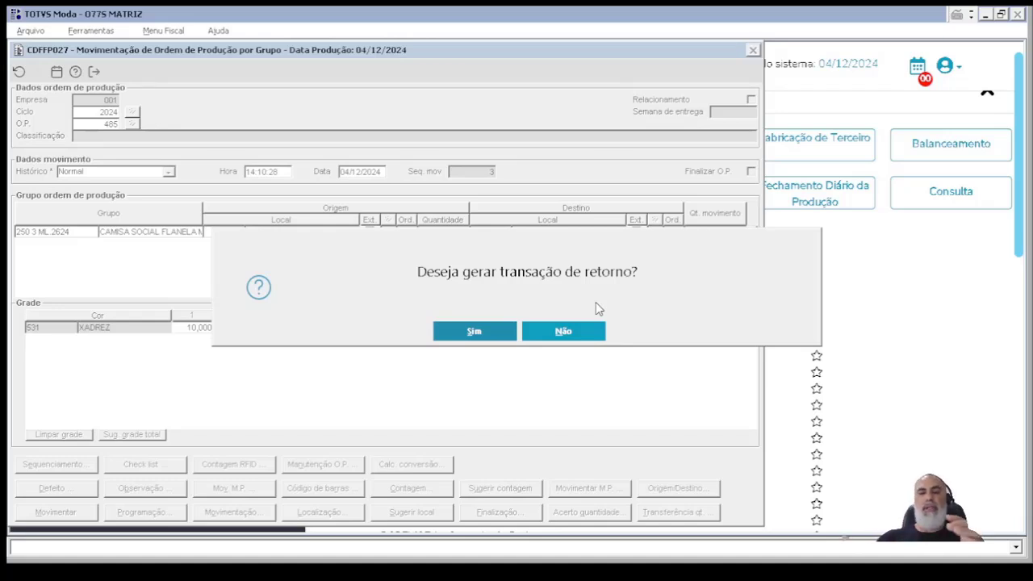
left_click(555, 332)
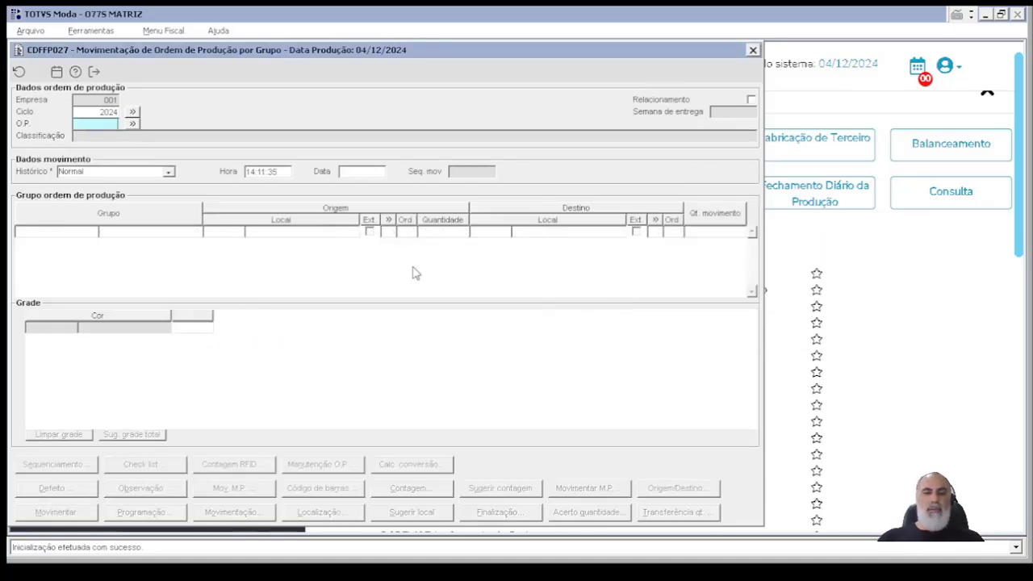
- Move O.P. 484 of cycle 2024 from EXTERNO COSTURA to ESTOQUE using the suggested location
key("F12")
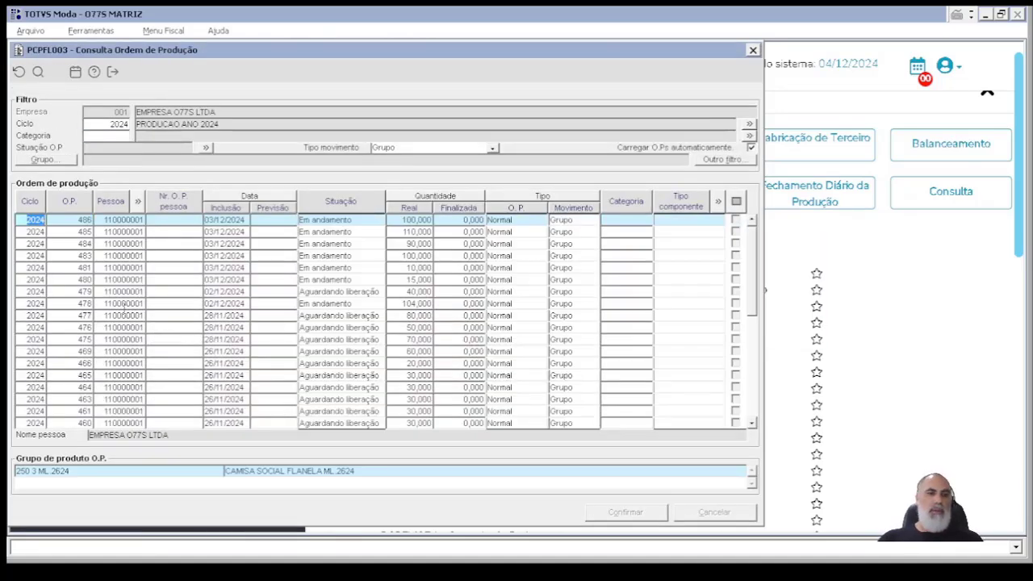
double_click(82, 244)
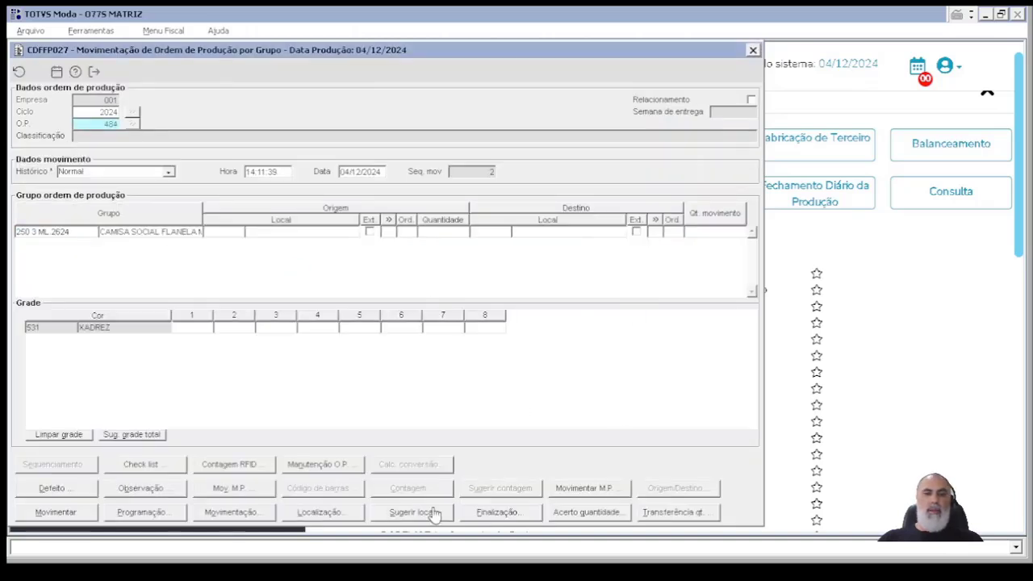
left_click(80, 514)
left_click(507, 330)
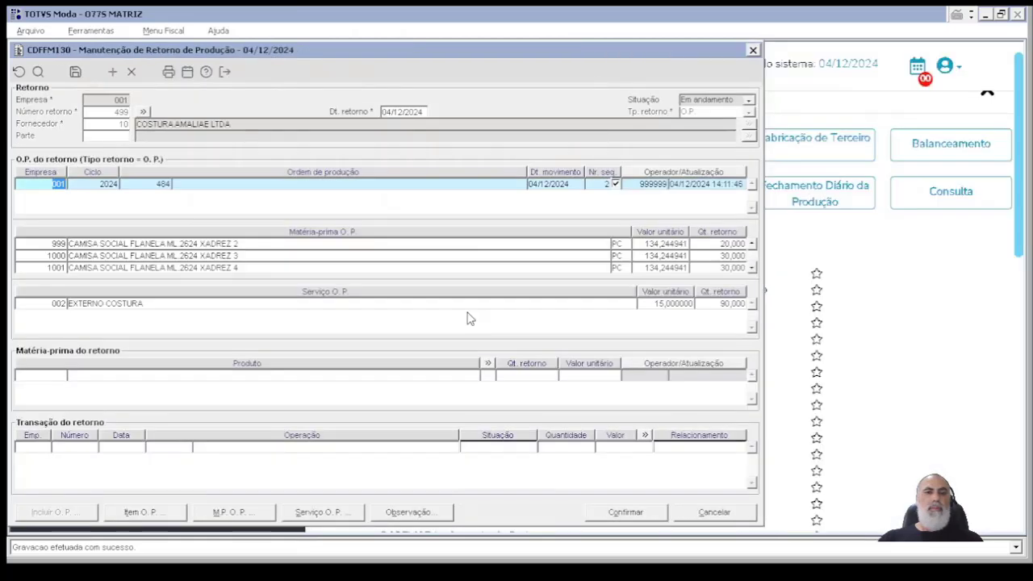
- Review the returned shirt sizes for O.P. 484, and confirm the production return without generating its transaction
left_click(399, 266)
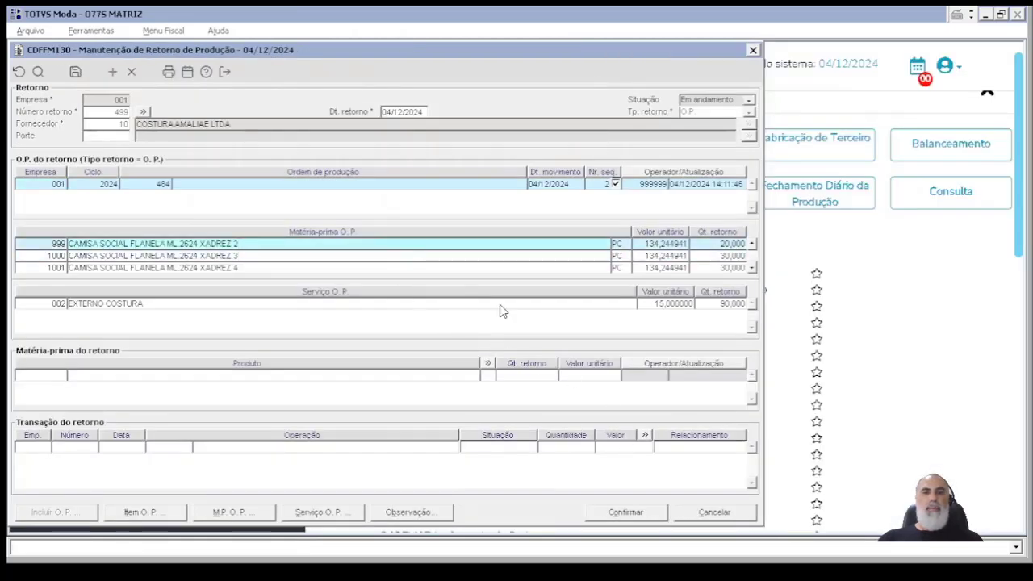
double_click(752, 269)
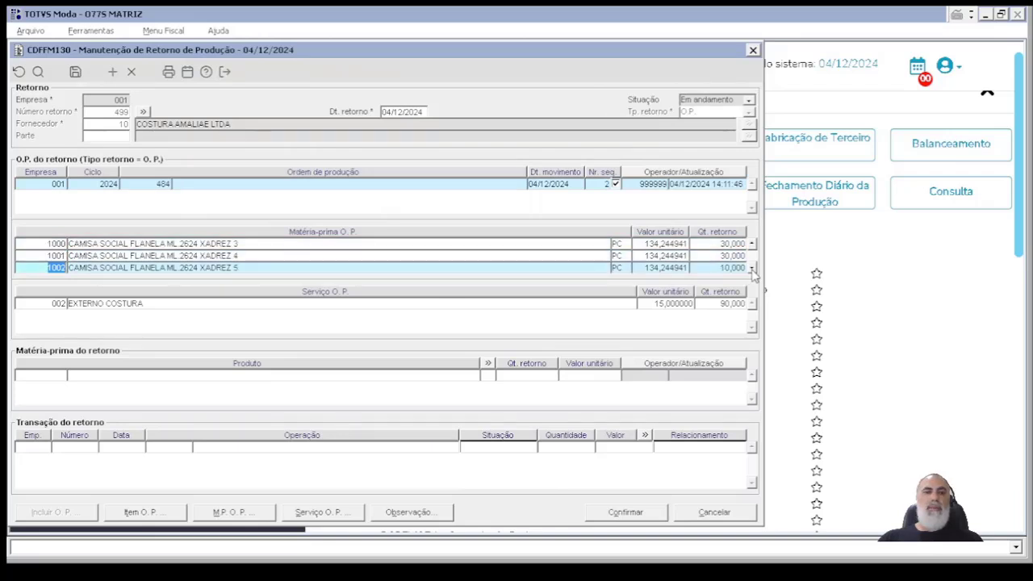
left_click(754, 247)
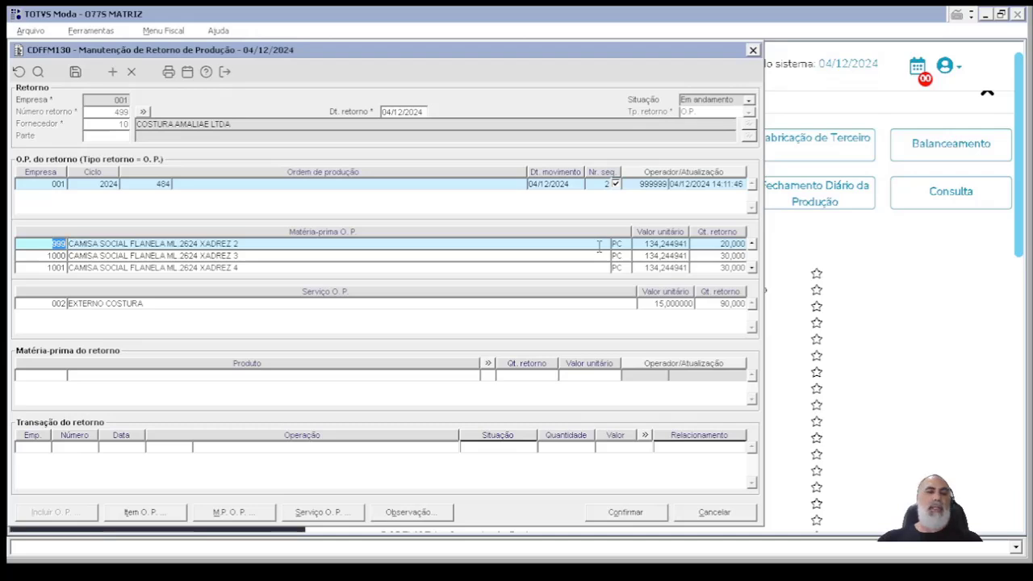
left_click(637, 511)
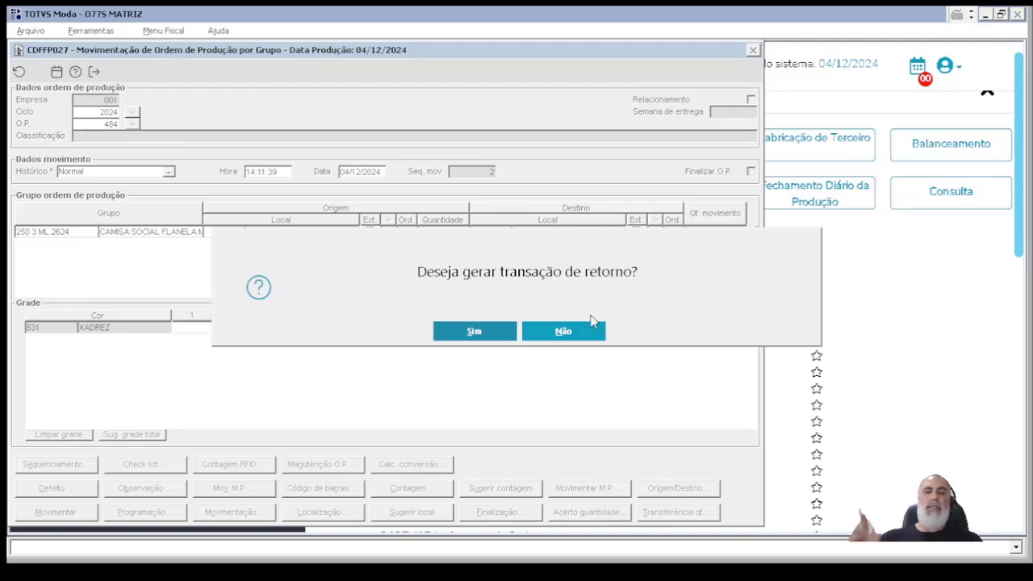
left_click(561, 336)
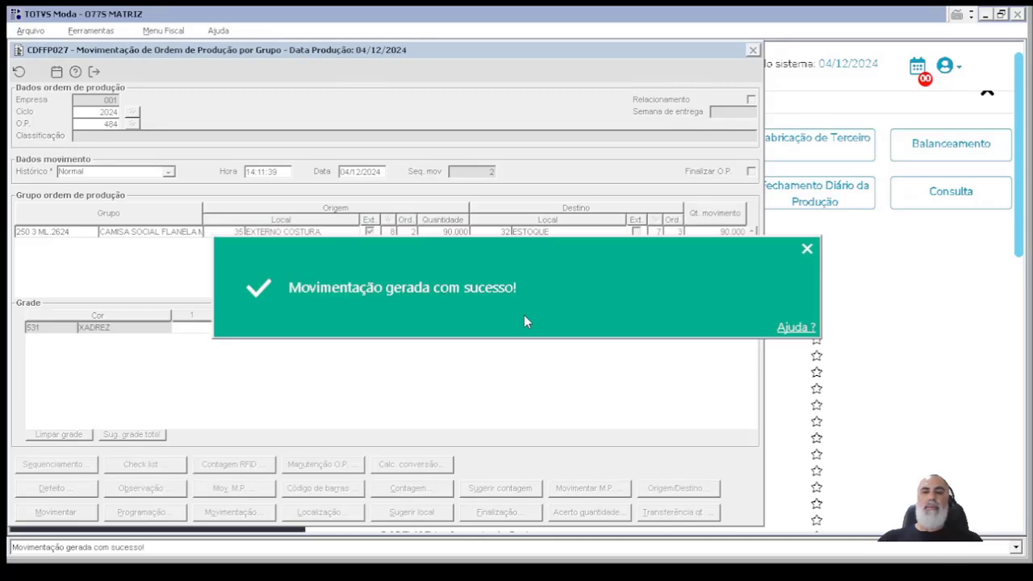
key("Escape")
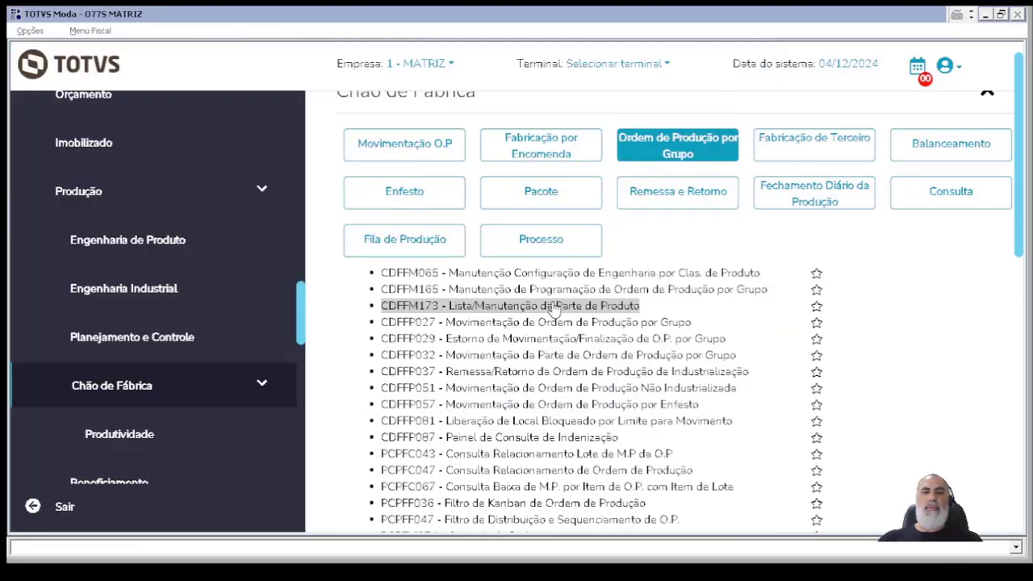
- Open CDFFP017 from the shipment and return routines, and list the returns of supplier 10 COSTURA AMALIAE LTDA
left_click(684, 198)
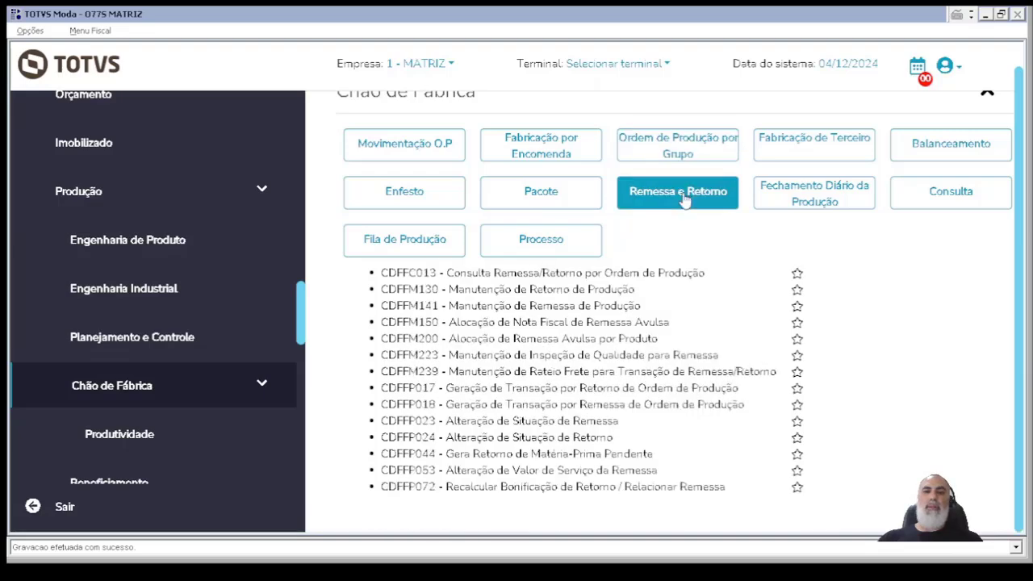
left_click(541, 394)
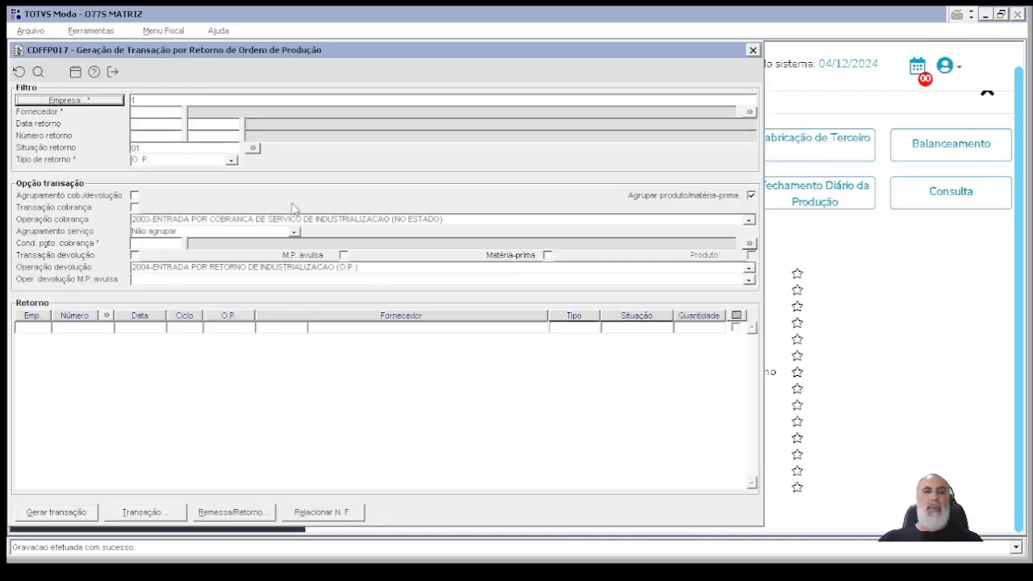
left_click(160, 111)
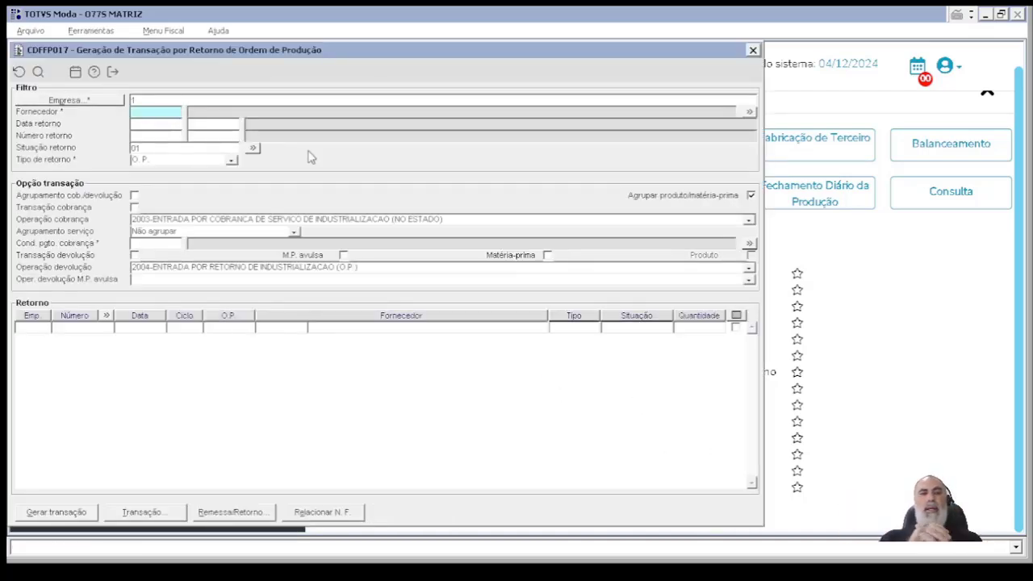
type("10")
key("Tab")
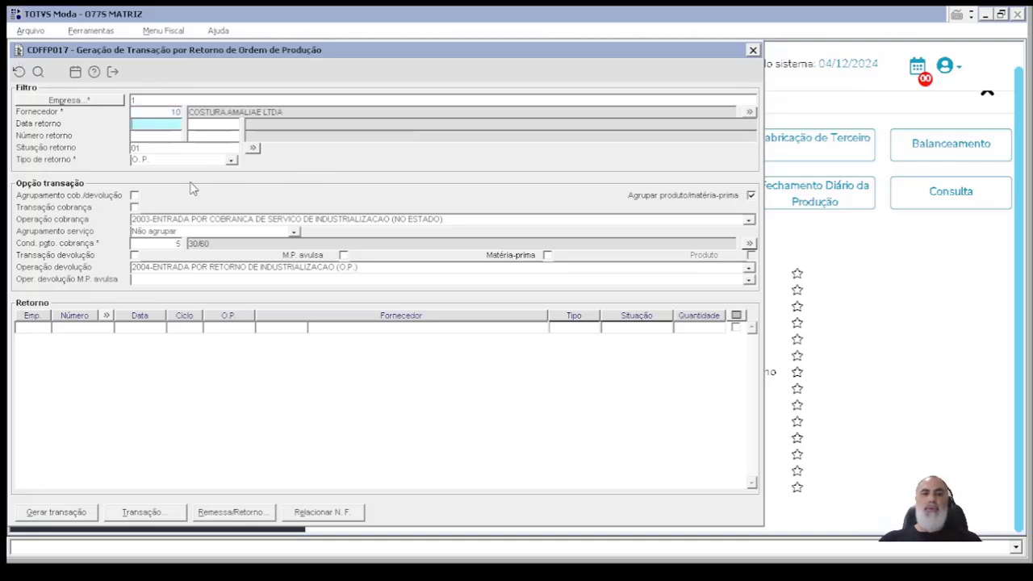
left_click(38, 72)
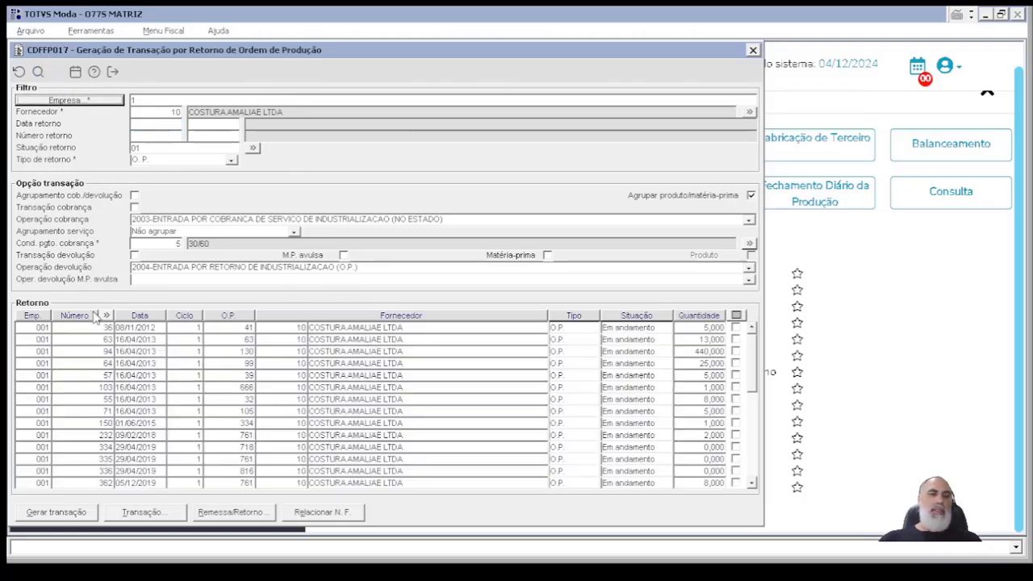
- Restrict the listed returns to return dates from 04/12/2024 to 04/12/2024
left_click(160, 127)
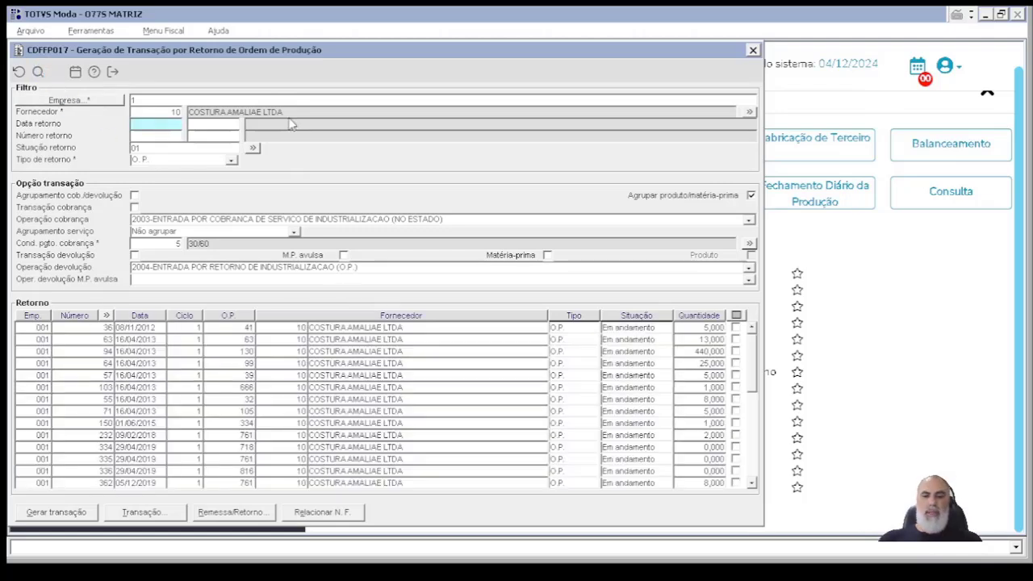
type("04/12/2024")
key("Tab")
type("04/")
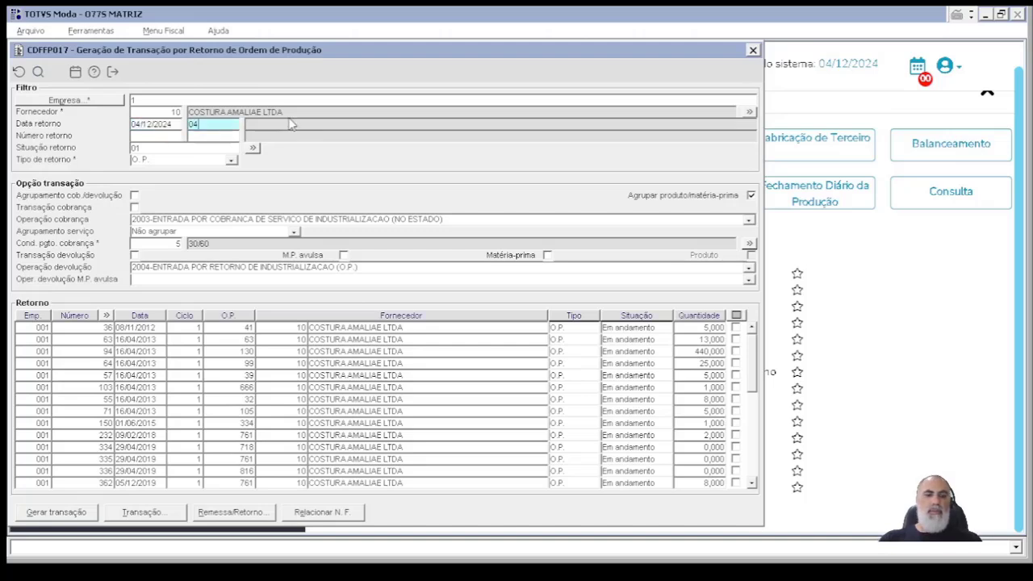
type("12/2024")
key("Tab")
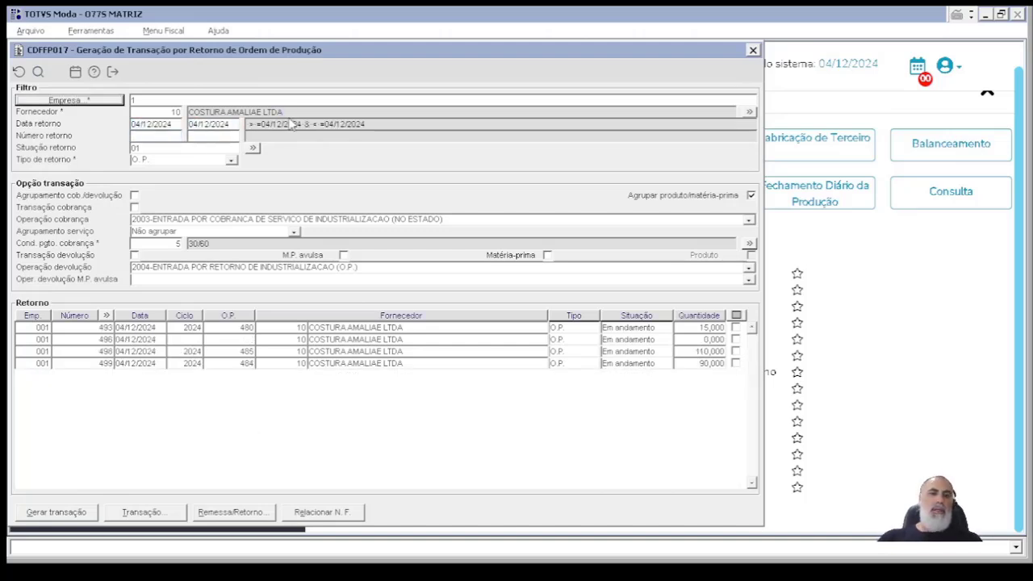
- Mark the returns of O.P. 485 and O.P. 484 for transaction generation
left_click(98, 352)
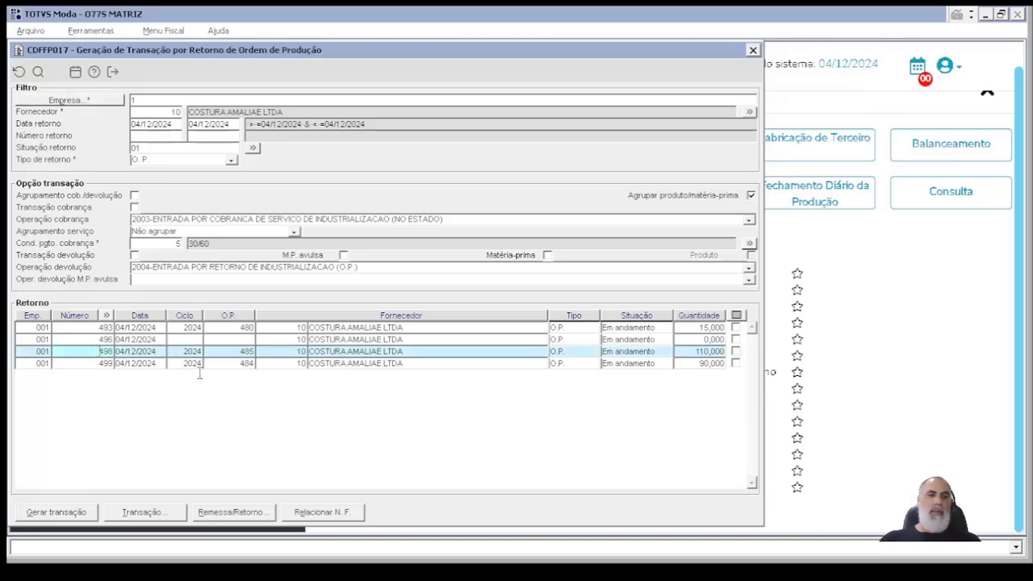
left_click(735, 352)
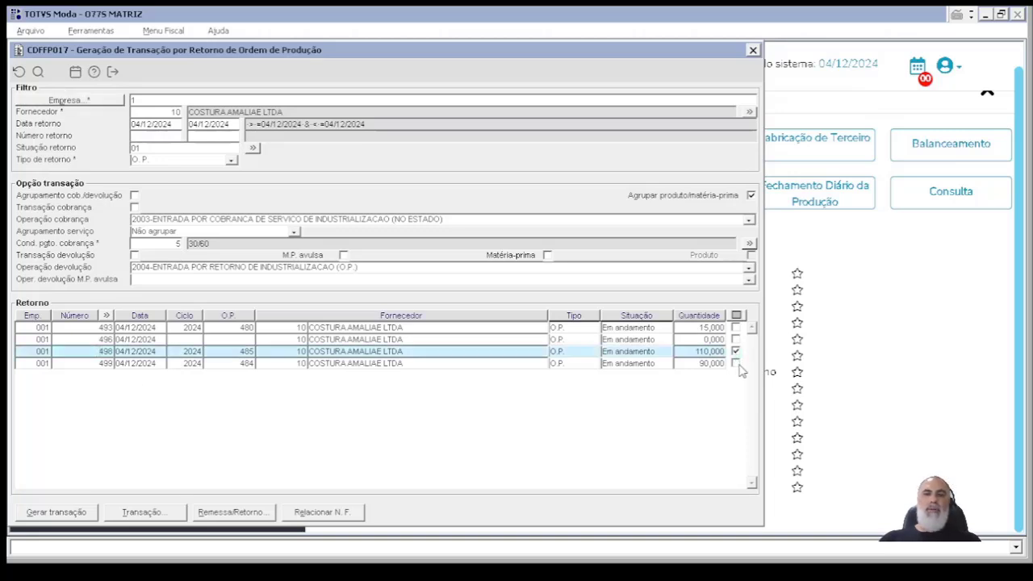
left_click(735, 363)
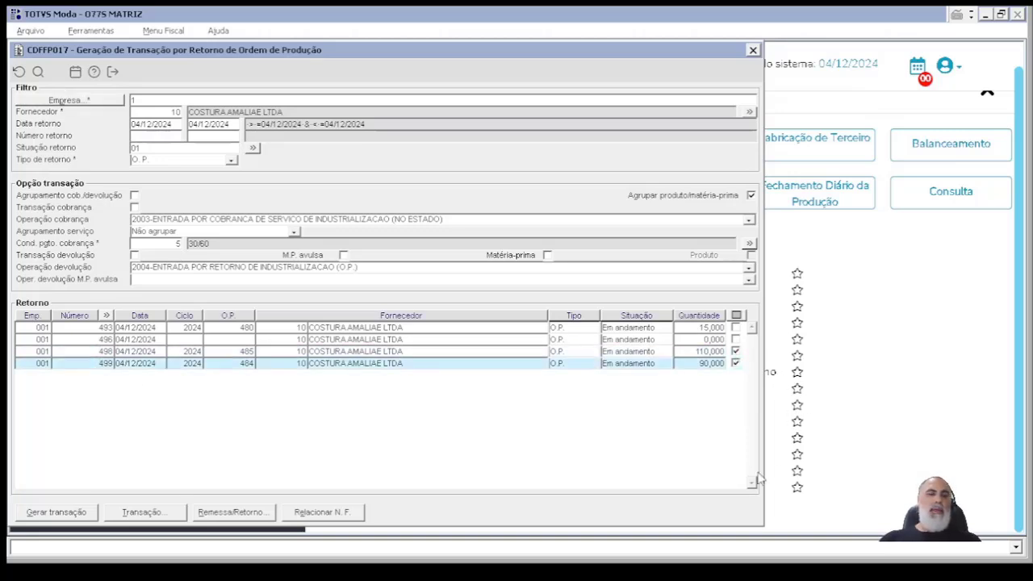
- Generate one grouped billing/devolution transaction, using operation 2504-ENTRADA POR RETORNO MP NAO APLICADA NO PROCESSO for loose raw material
left_click(134, 196)
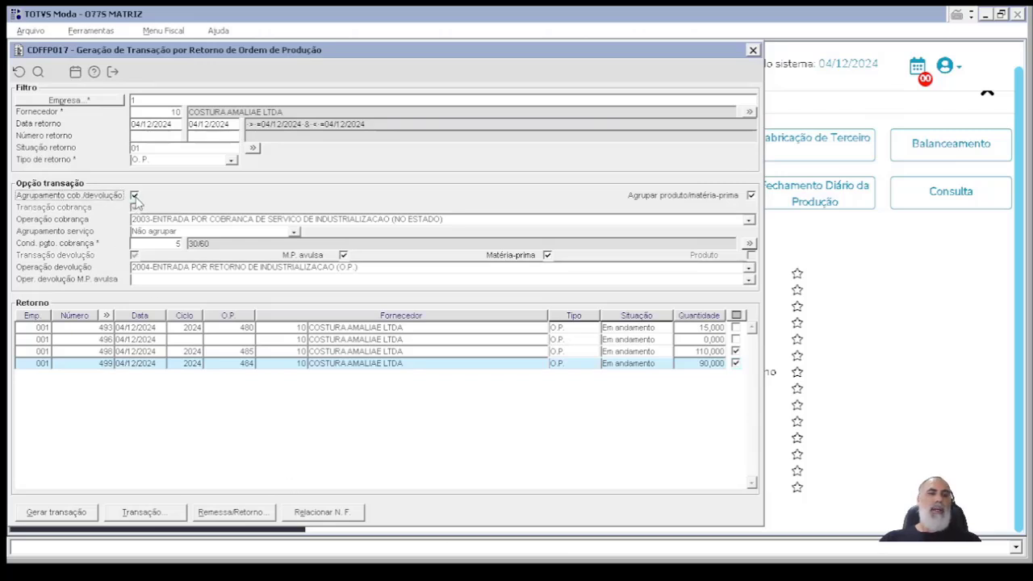
left_click(157, 279)
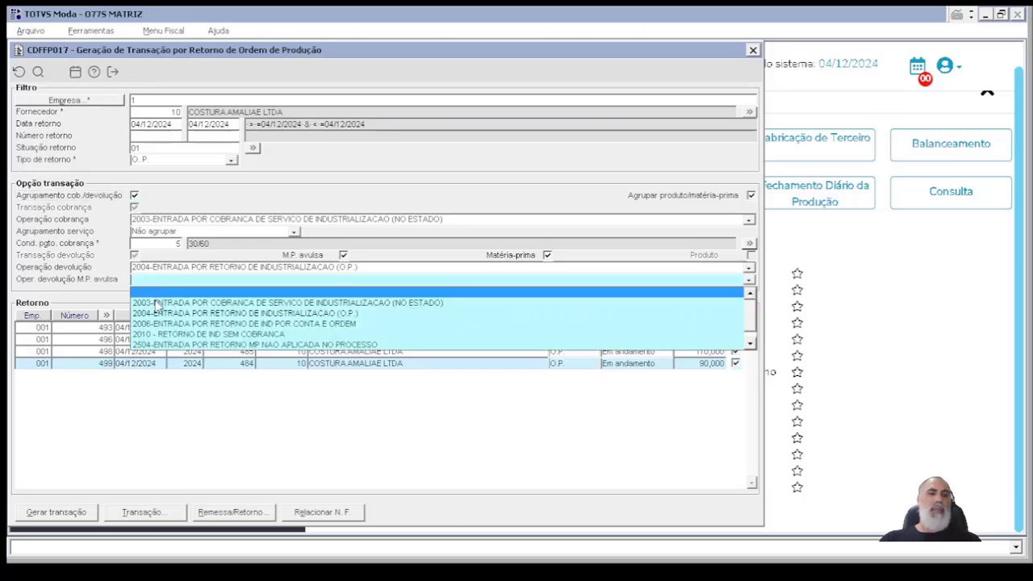
left_click(160, 344)
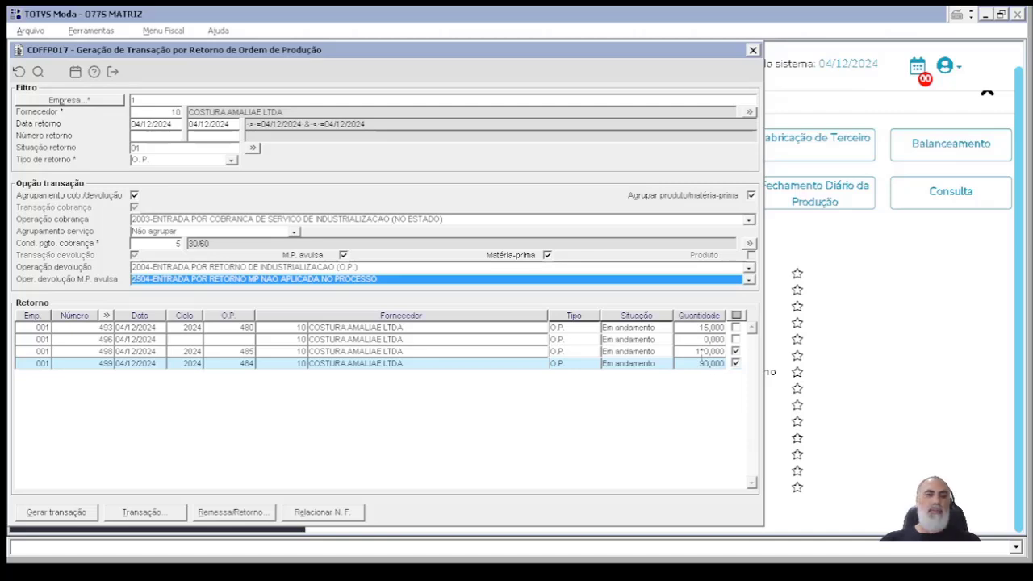
left_click(78, 515)
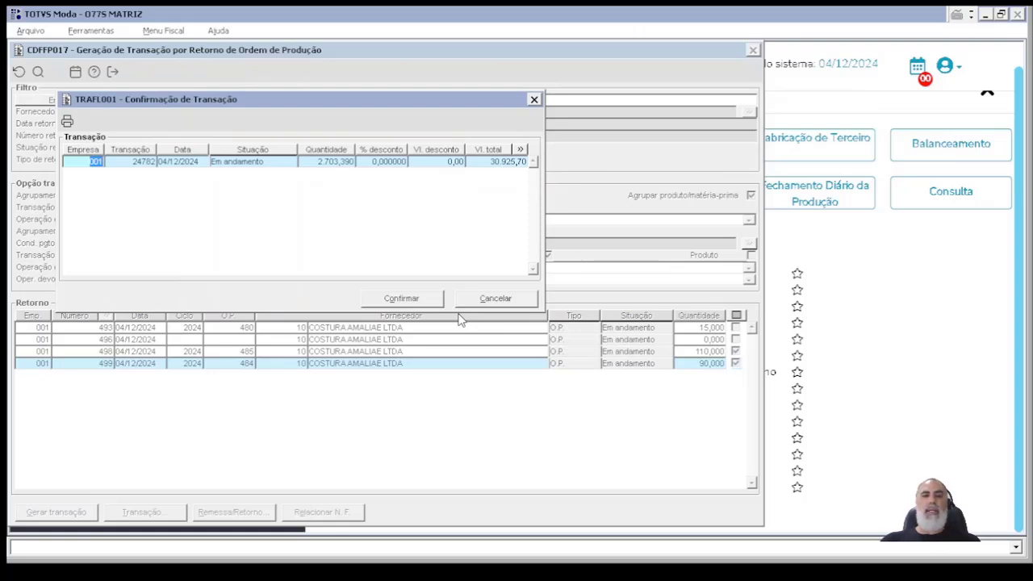
- Examine all items in the generated transaction's details, including services, shirts, applied raw materials and the non-industrialized BOTAO MASSA 1228 BRANCO
left_click(521, 151)
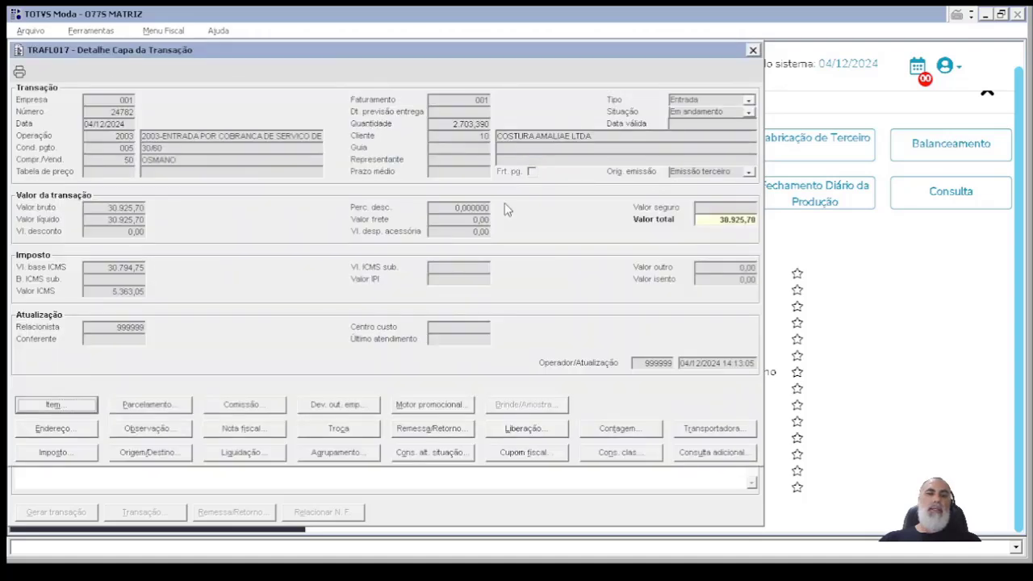
left_click(44, 406)
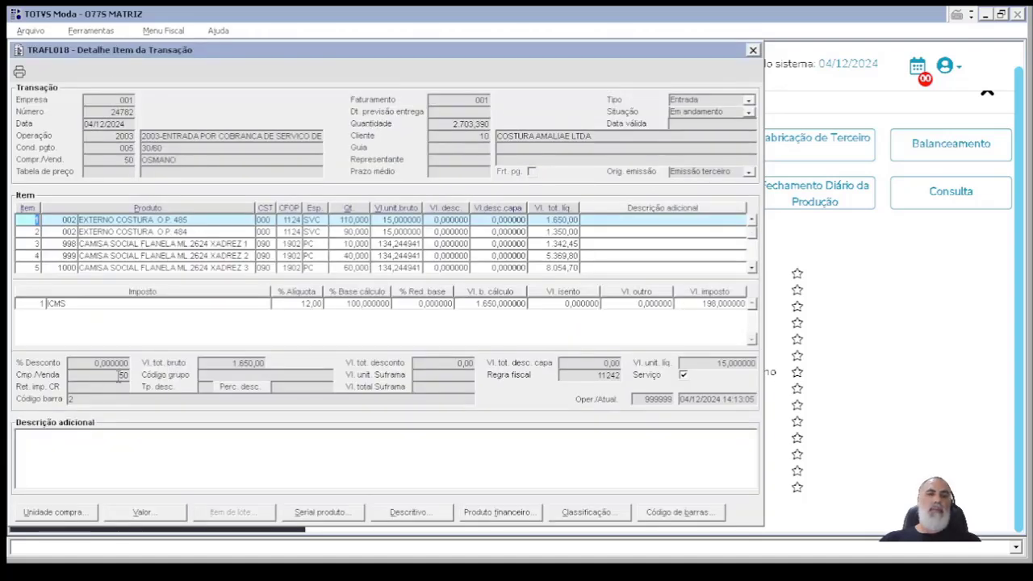
left_click(285, 232)
left_click(752, 267)
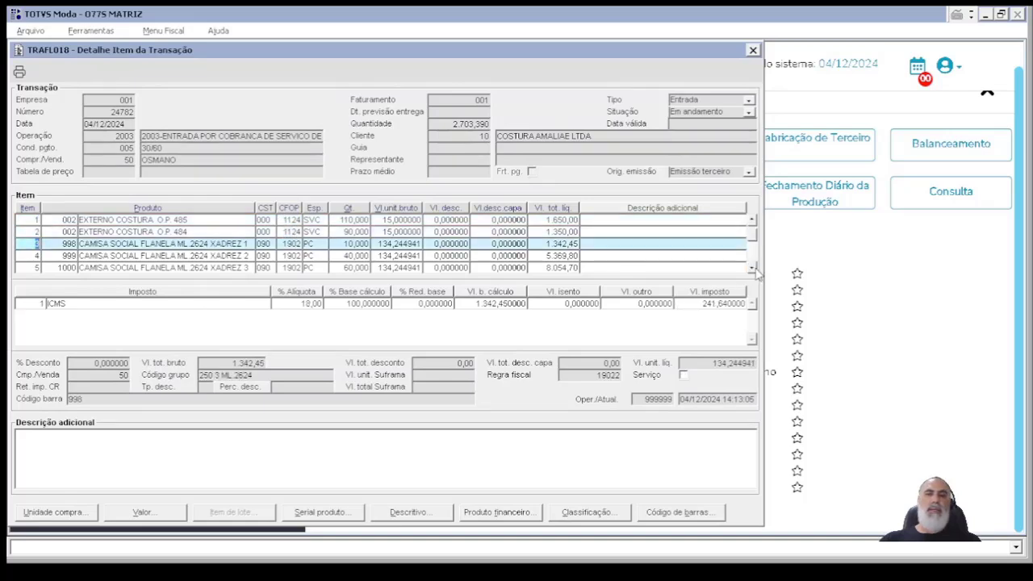
left_click(751, 267)
left_click(751, 267)
left_click(751, 267)
left_click(751, 267)
left_click(751, 267)
left_click(751, 268)
left_click(751, 267)
left_click(751, 267)
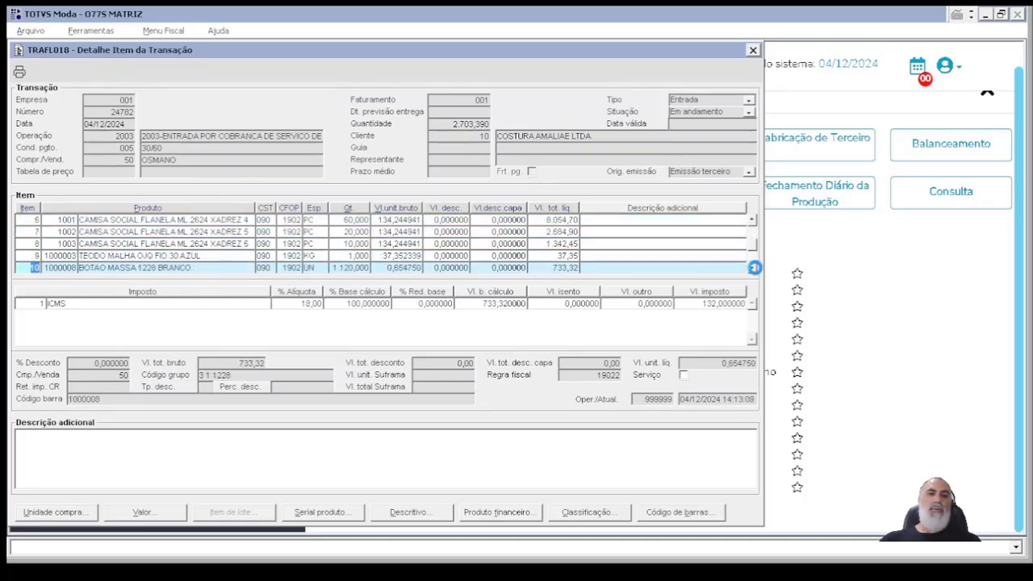
left_click(751, 267)
left_click(751, 267)
left_click(752, 267)
left_click(752, 267)
left_click(752, 267)
left_click(752, 267)
left_click(752, 268)
left_click(752, 267)
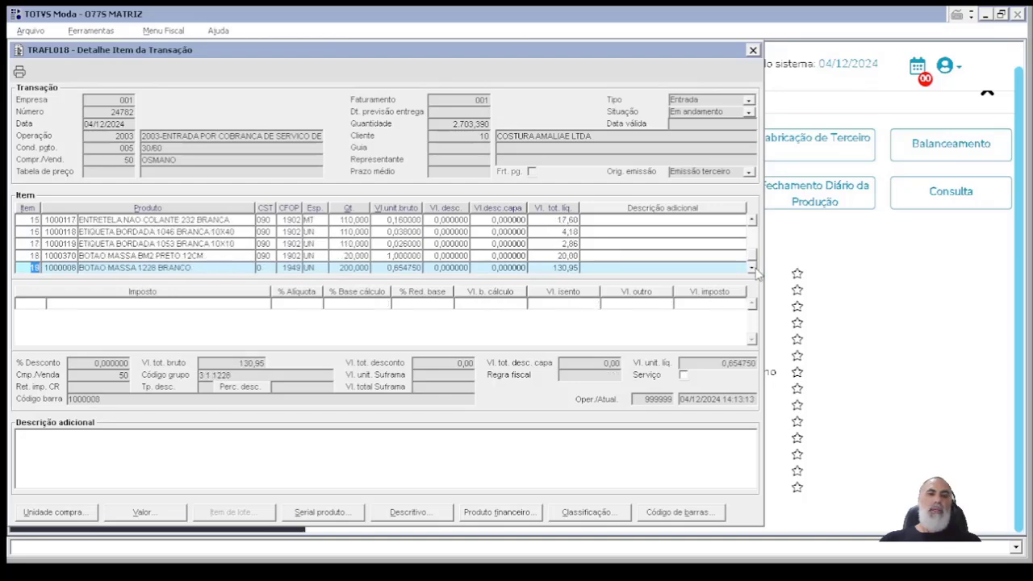
left_click(343, 267)
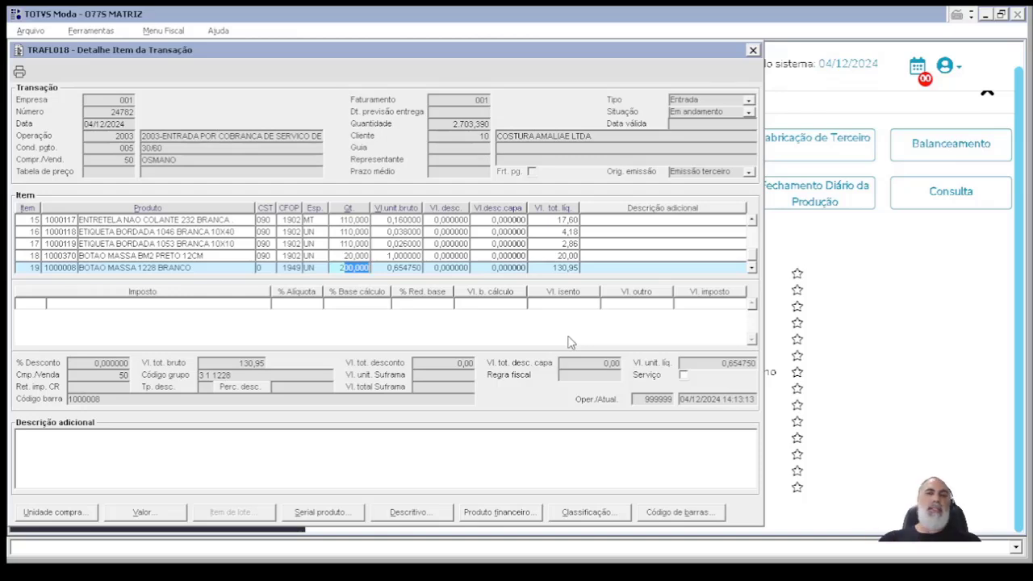
left_click(752, 50)
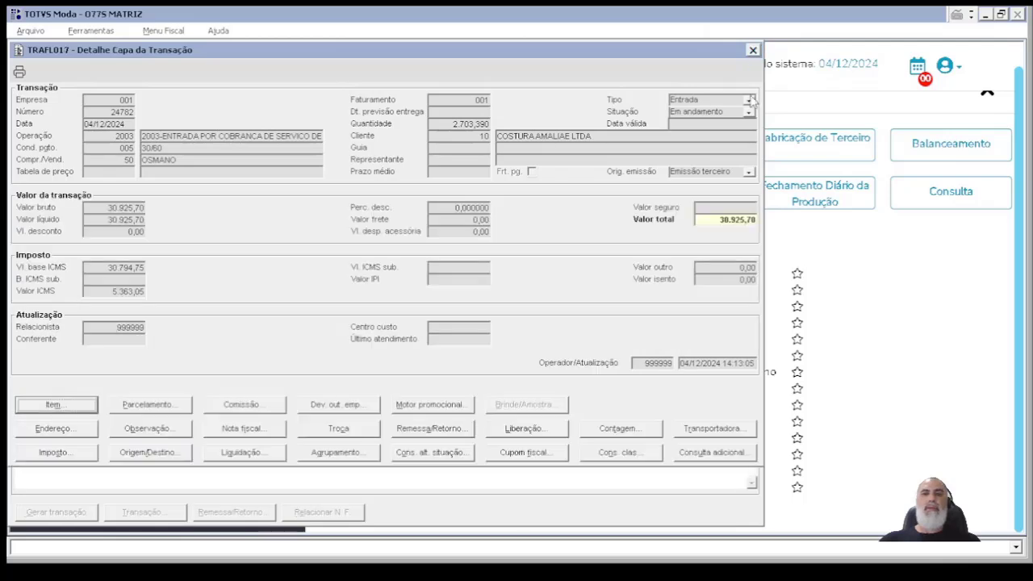
left_click(752, 50)
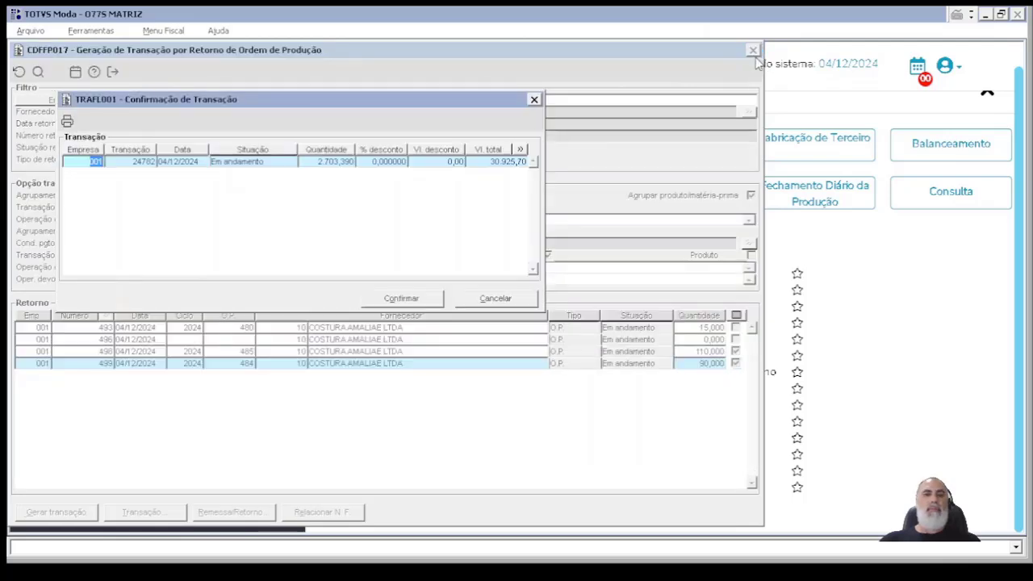
- Confirm the generated grouped transaction and open its third-party entry
left_click(407, 298)
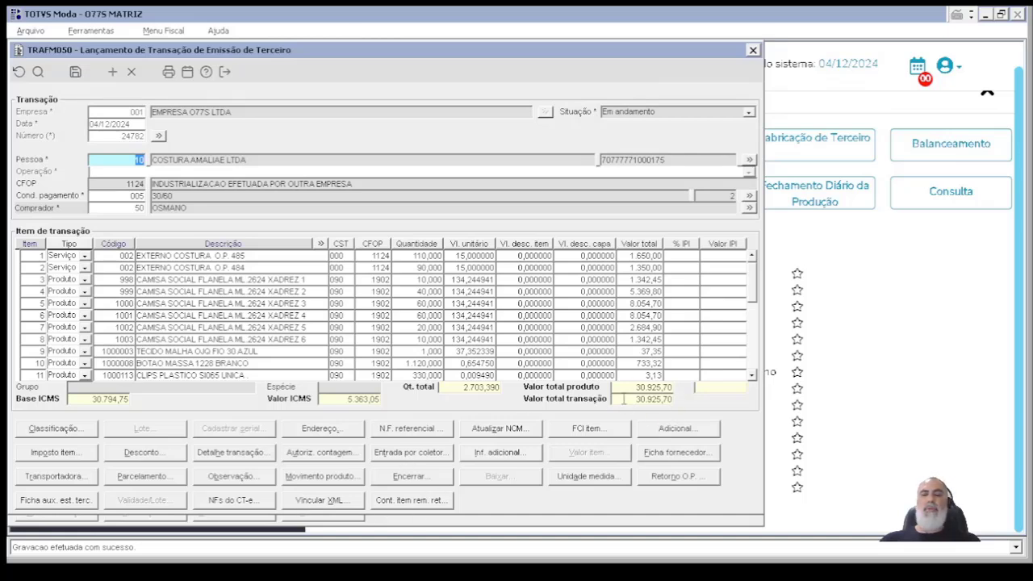
- Try to close the transaction with invoice number 56543, issue date 04/12/2024 and series 1
left_click(428, 484)
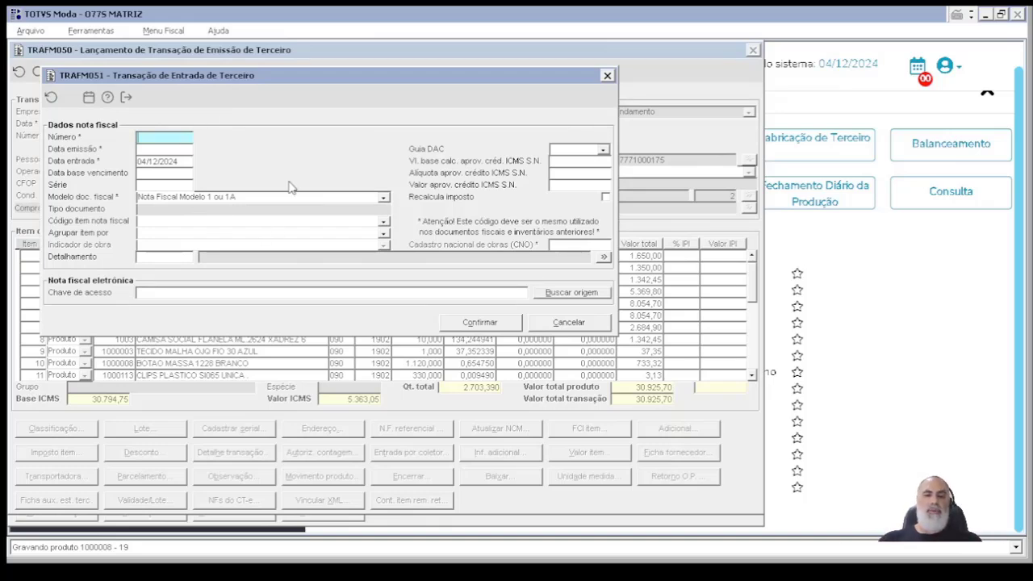
type("56543")
key("Tab")
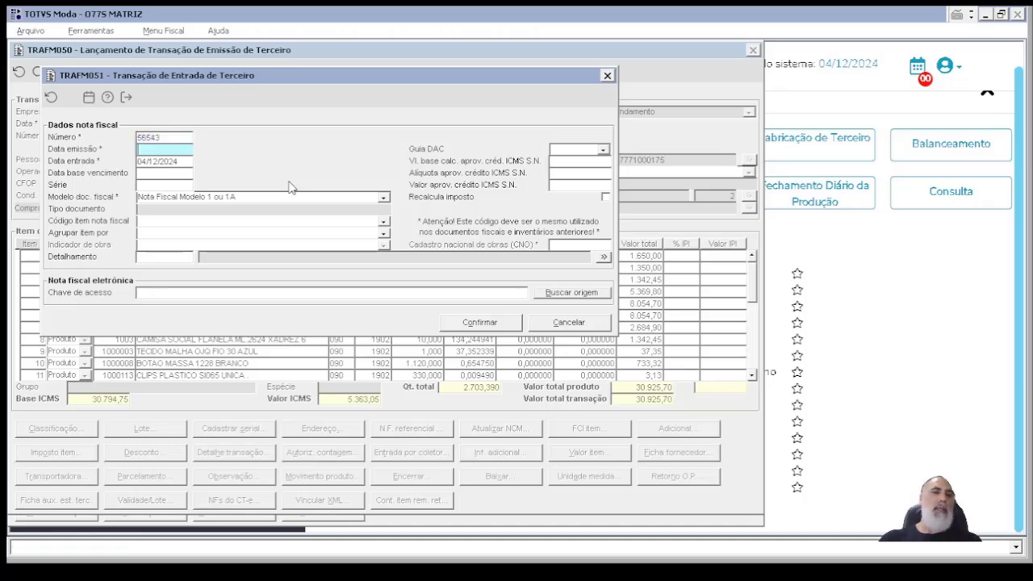
type("04122024")
key("Tab")
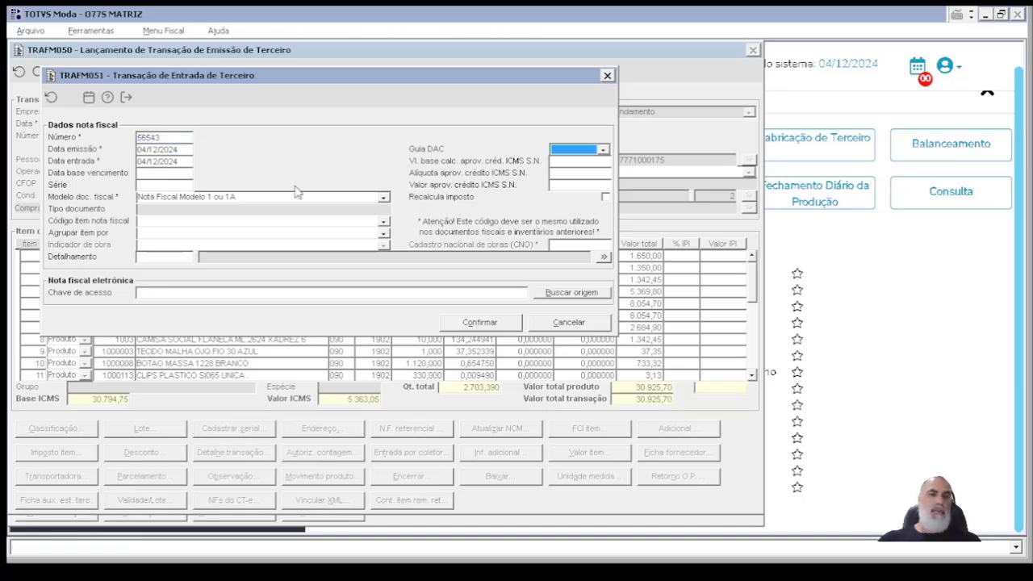
left_click(190, 184)
type("1")
key("Tab")
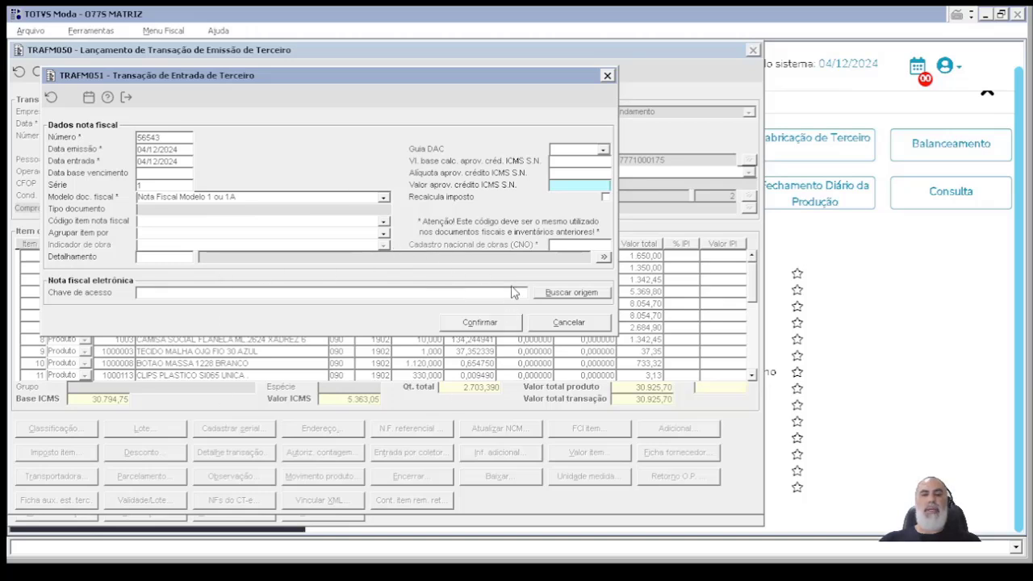
left_click(477, 321)
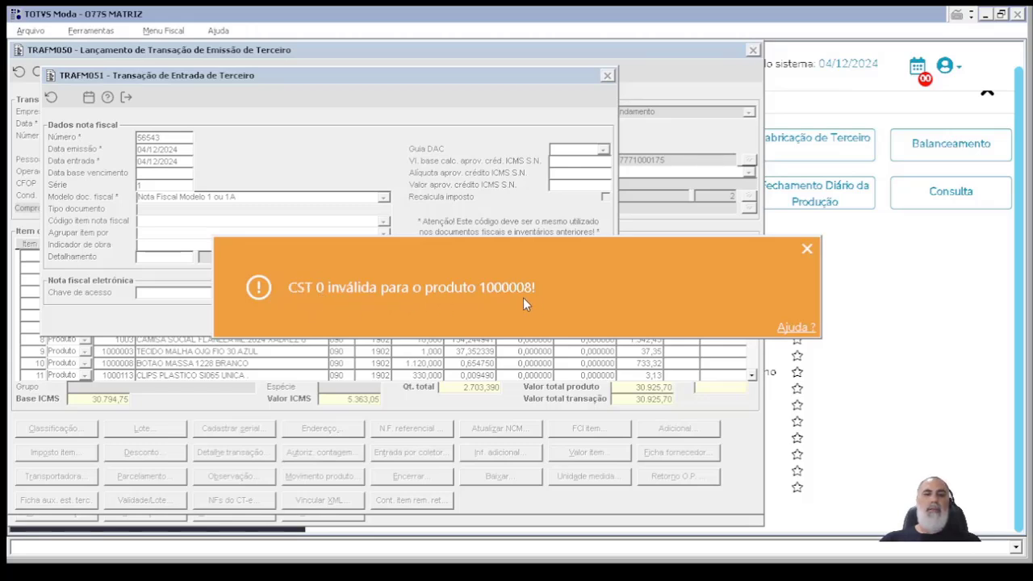
left_click(806, 249)
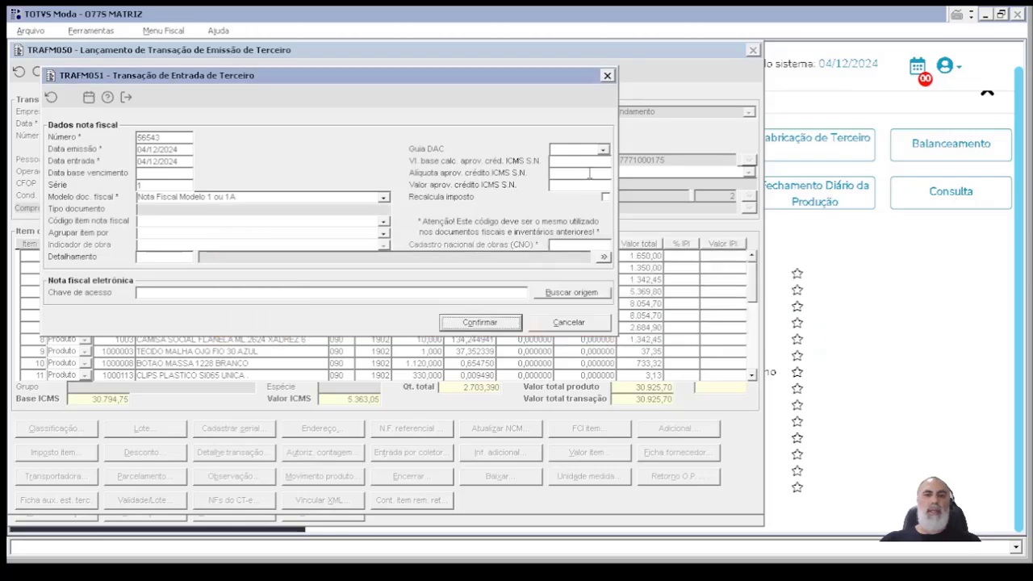
left_click(570, 321)
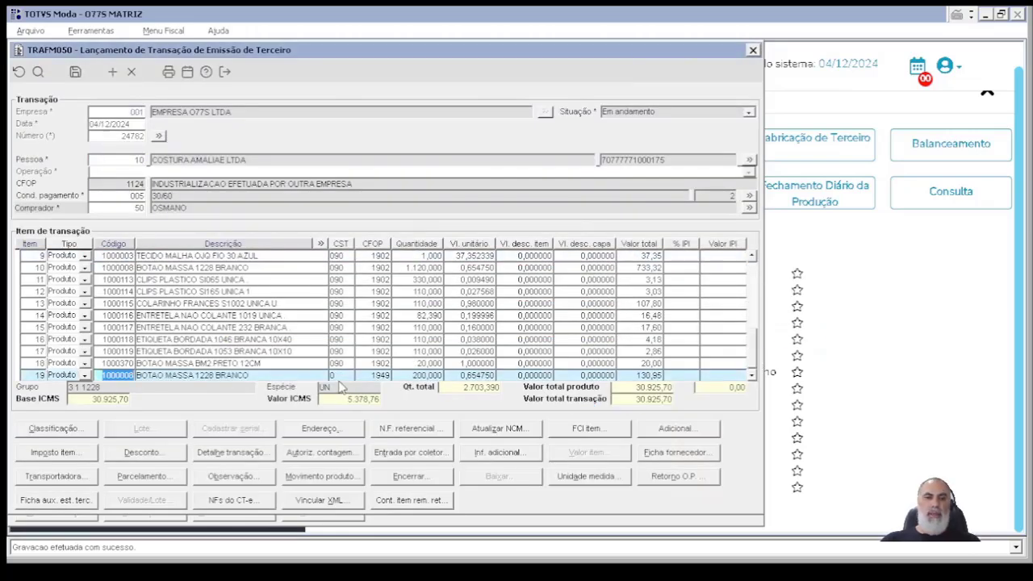
- Set the CST of item 19, BOTAO MASSA 1228 BRANCO, to 090 and save the transaction
left_click(341, 377)
type("090")
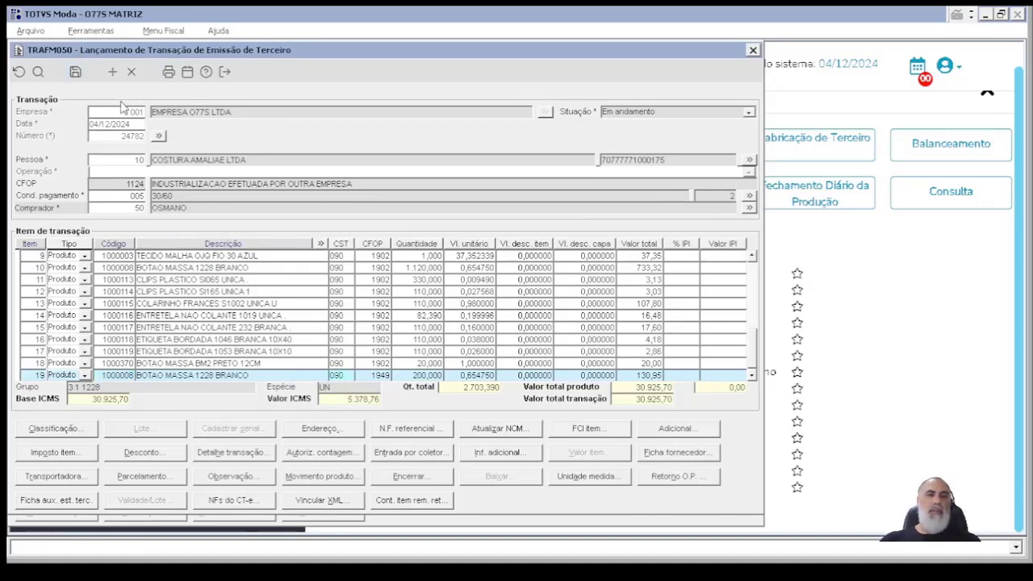
left_click(77, 73)
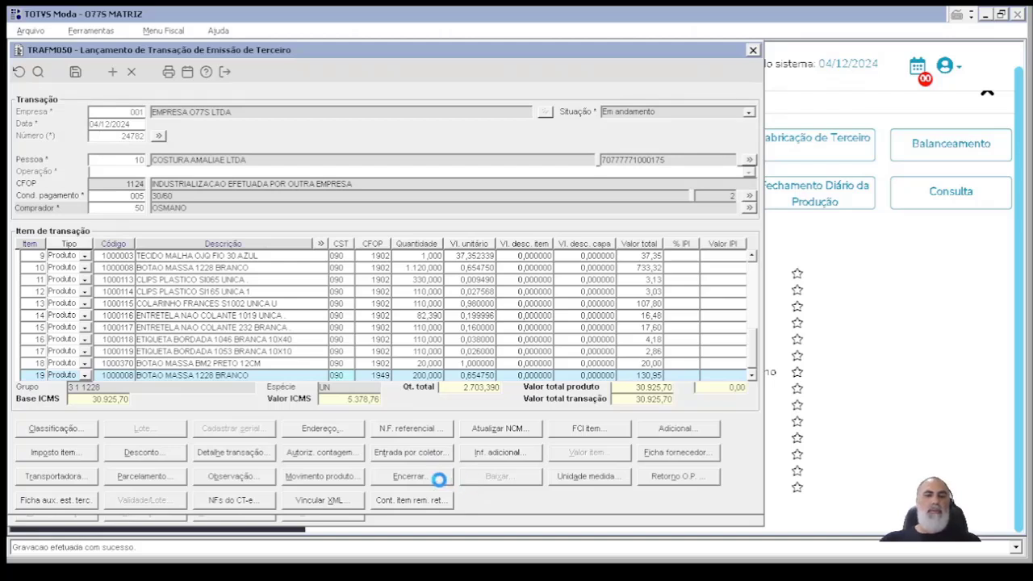
- Close the transaction with invoice number 12121222 and issue date 04/12/2024, without printing it
left_click(433, 477)
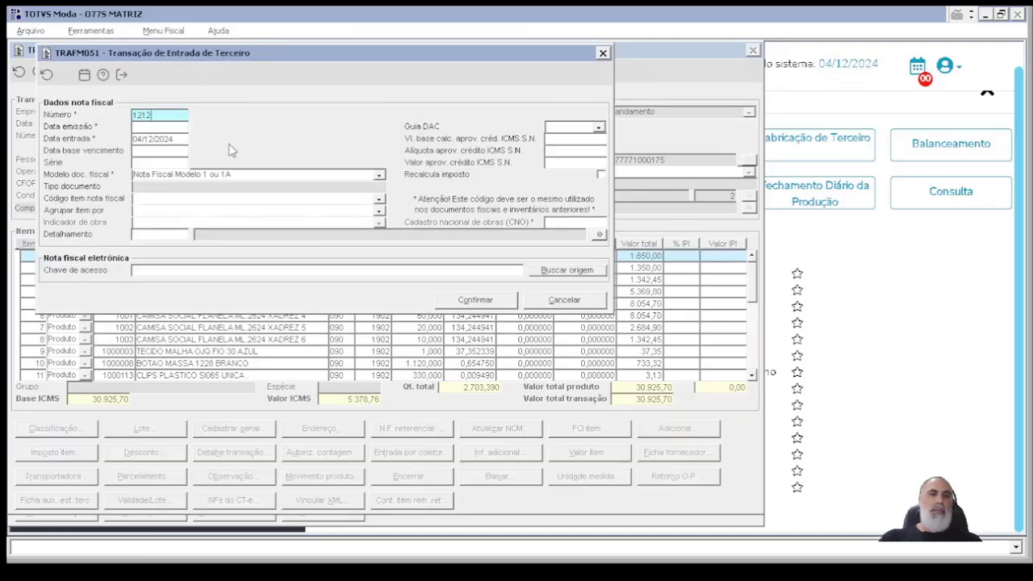
left_click(171, 128)
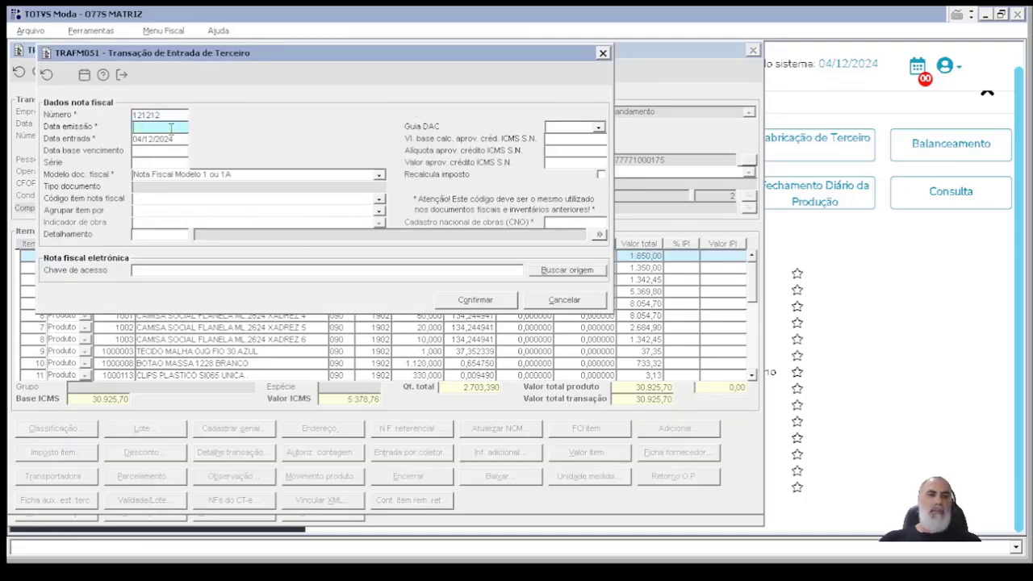
left_click(176, 117)
type("22")
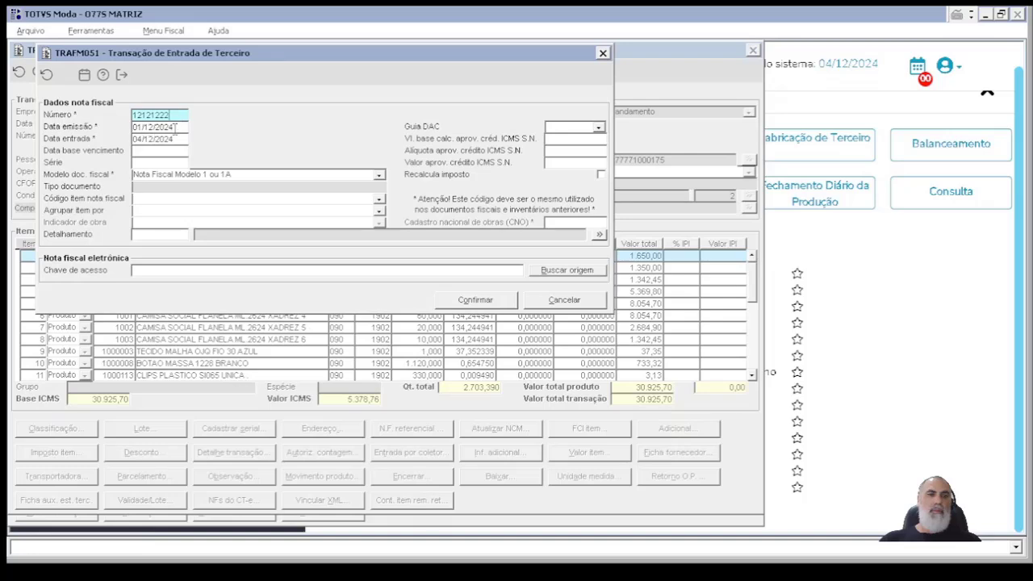
left_click(175, 128)
type("04122024")
key("Tab")
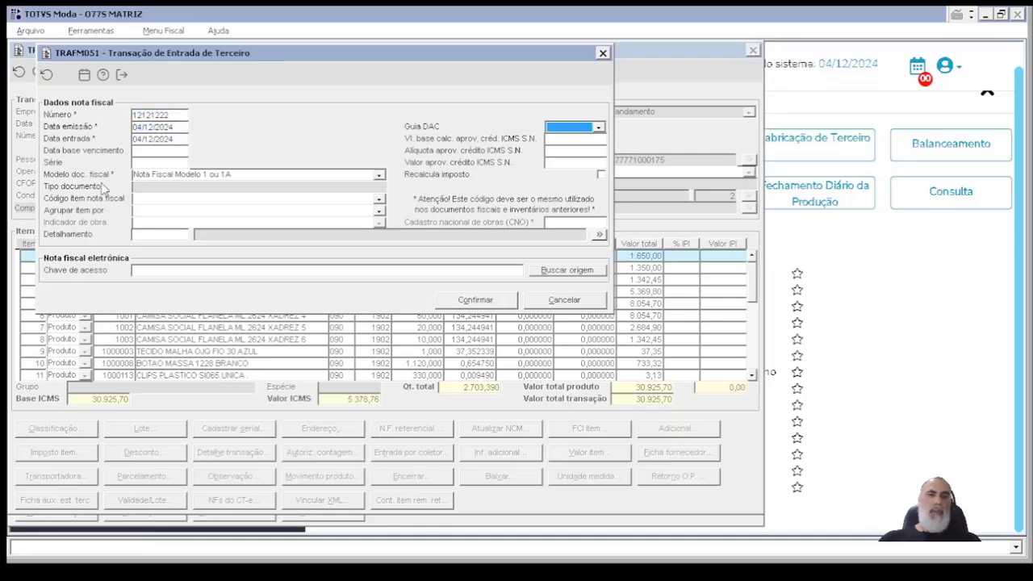
left_click(484, 300)
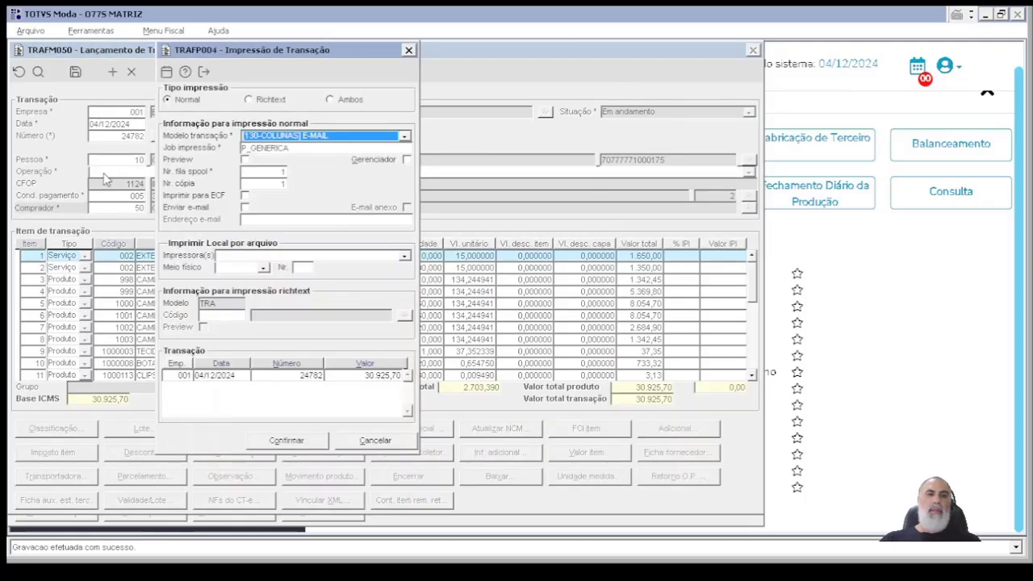
left_click(360, 441)
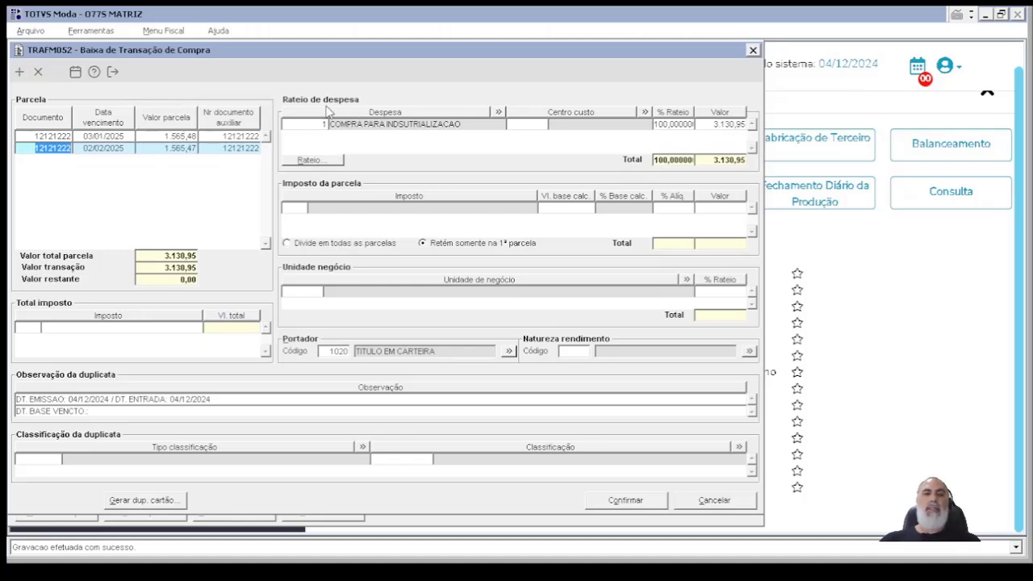
- Allocate the purchase expense to cost centre 989 PLANEJAMENTO E CONTROLE and confirm the transaction's settlement
double_click(537, 125)
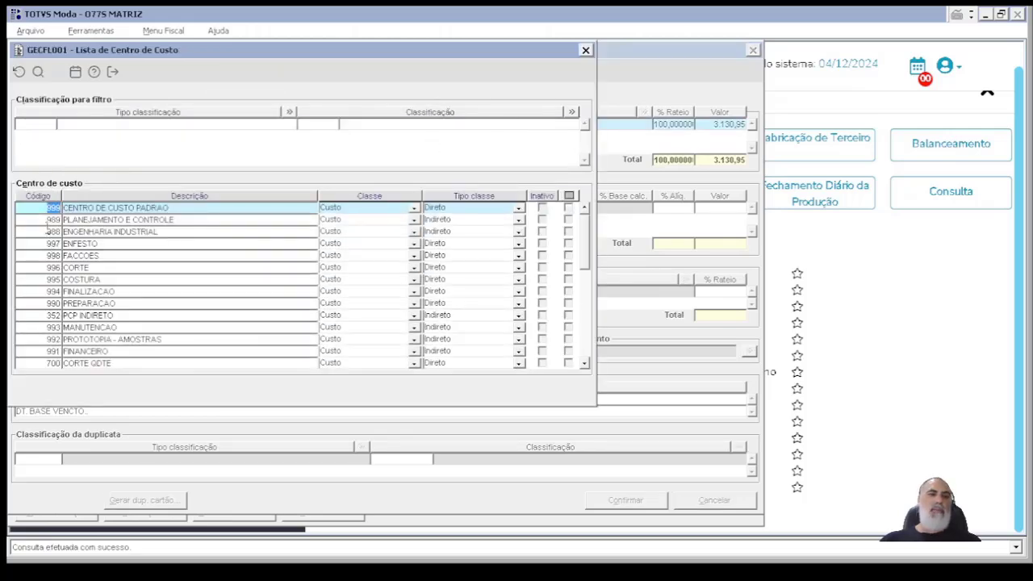
left_click(47, 219)
double_click(49, 219)
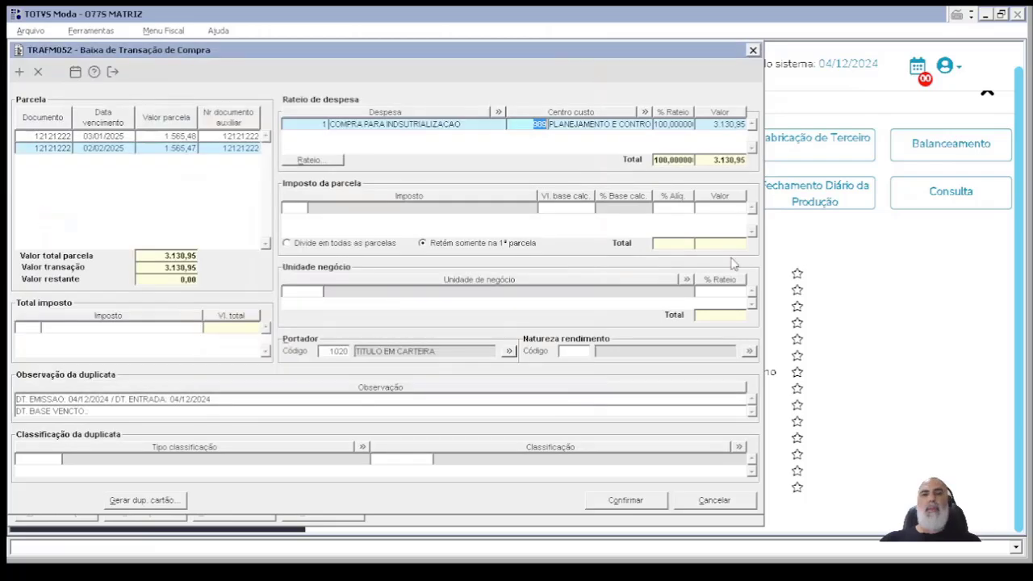
left_click(625, 500)
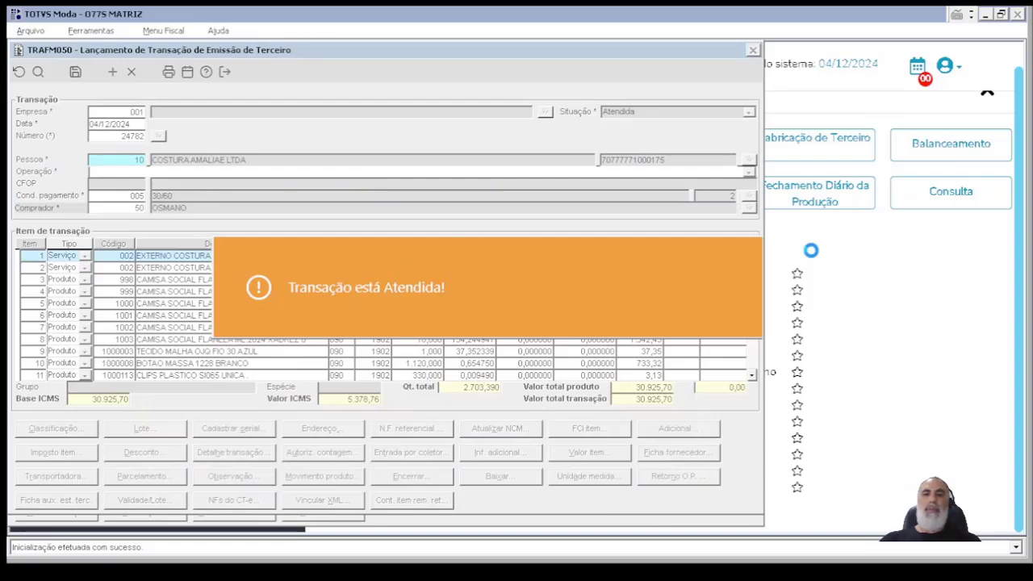
left_click(807, 249)
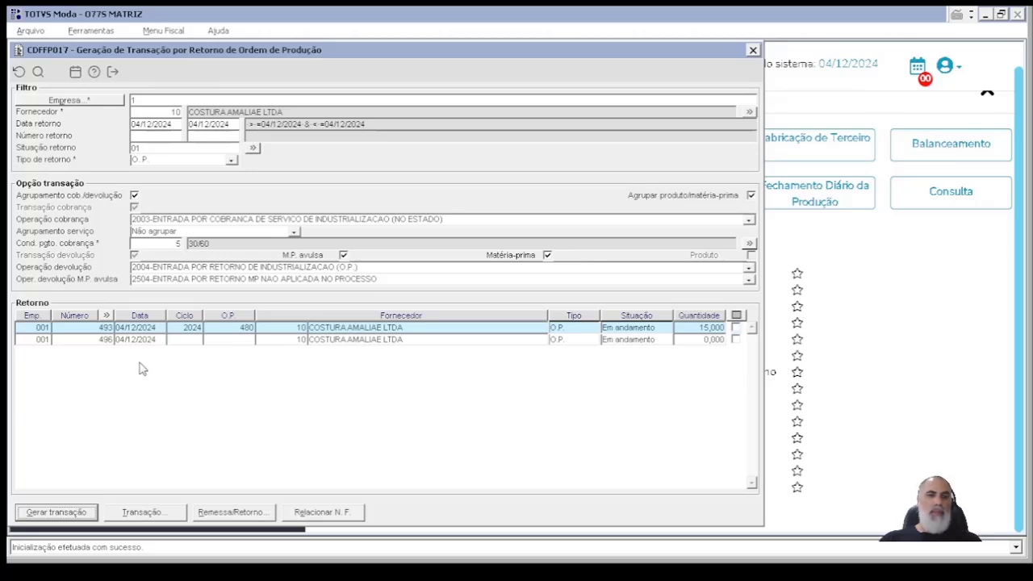
- Examine the production order, raw materials and services of the O.P. 480 return
left_click(95, 339)
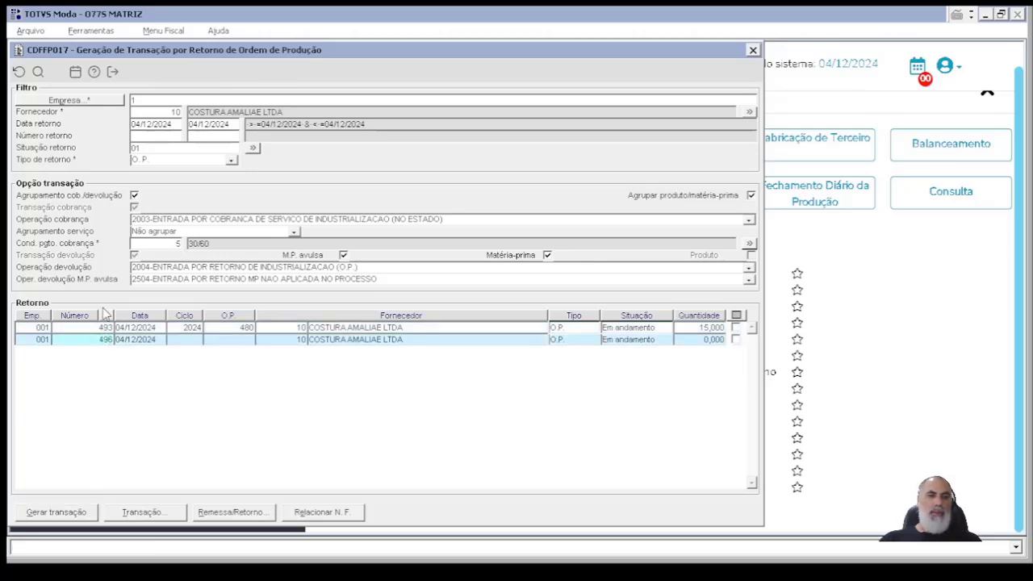
double_click(97, 339)
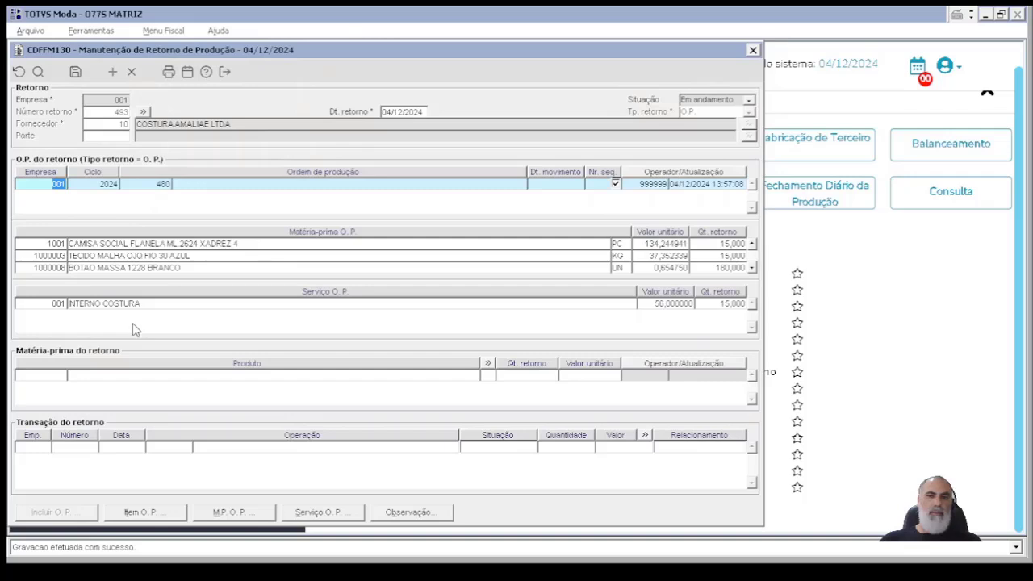
key("Escape")
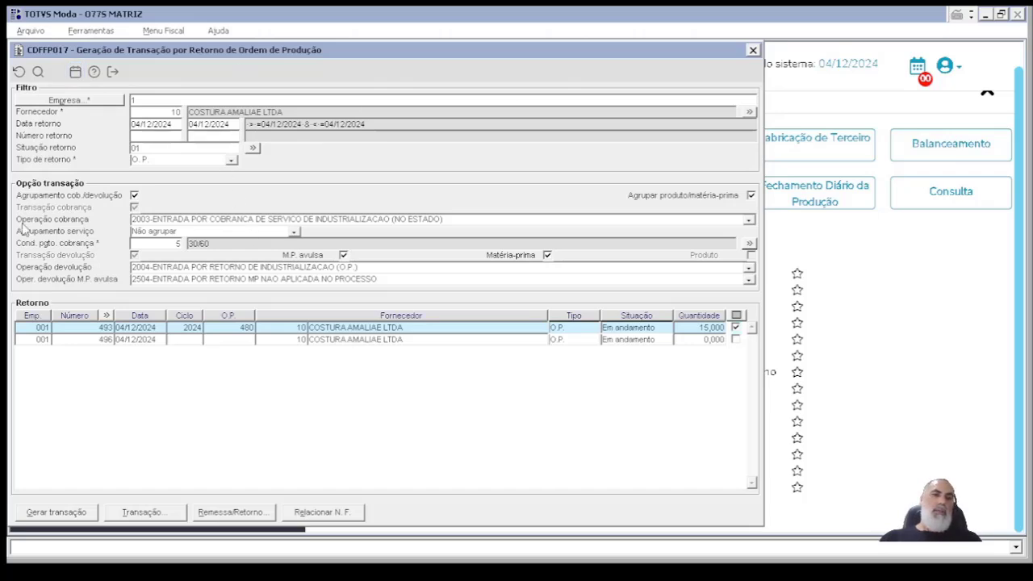
- Generate and confirm a billing-only transaction for the O.P. 480 return, with billing/devolution grouping and the devolution transaction disabled
left_click(135, 196)
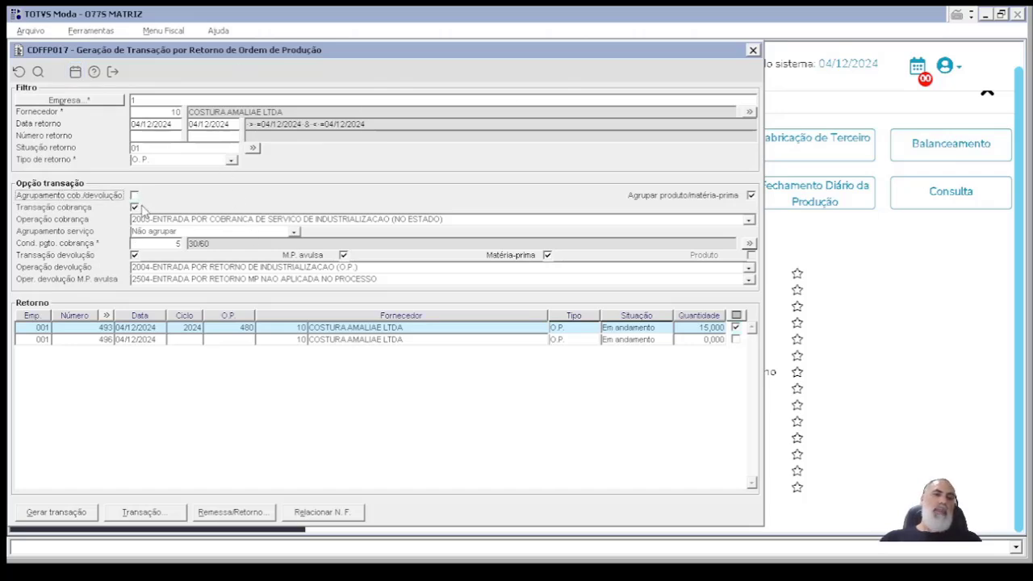
left_click(135, 207)
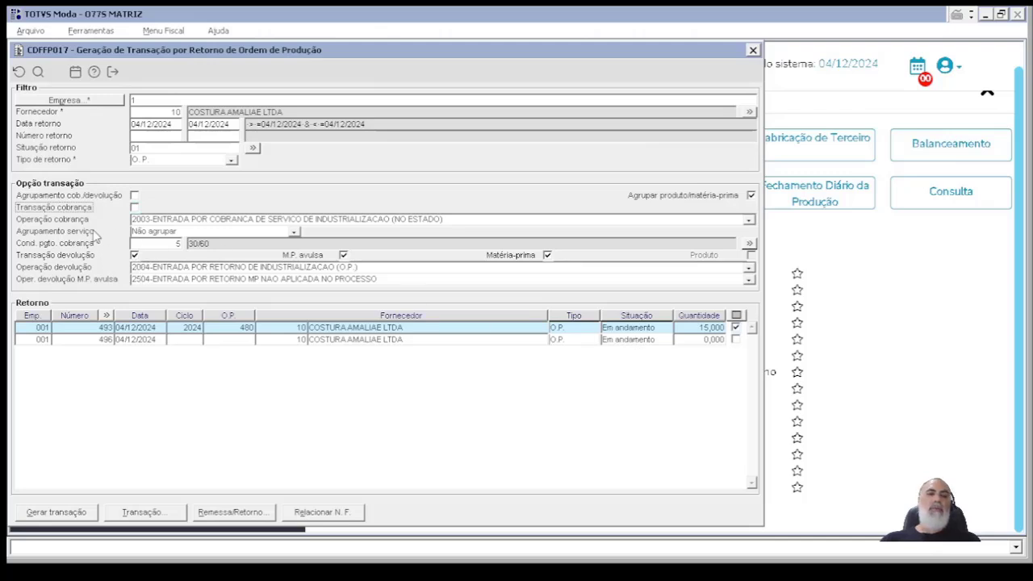
left_click(134, 255)
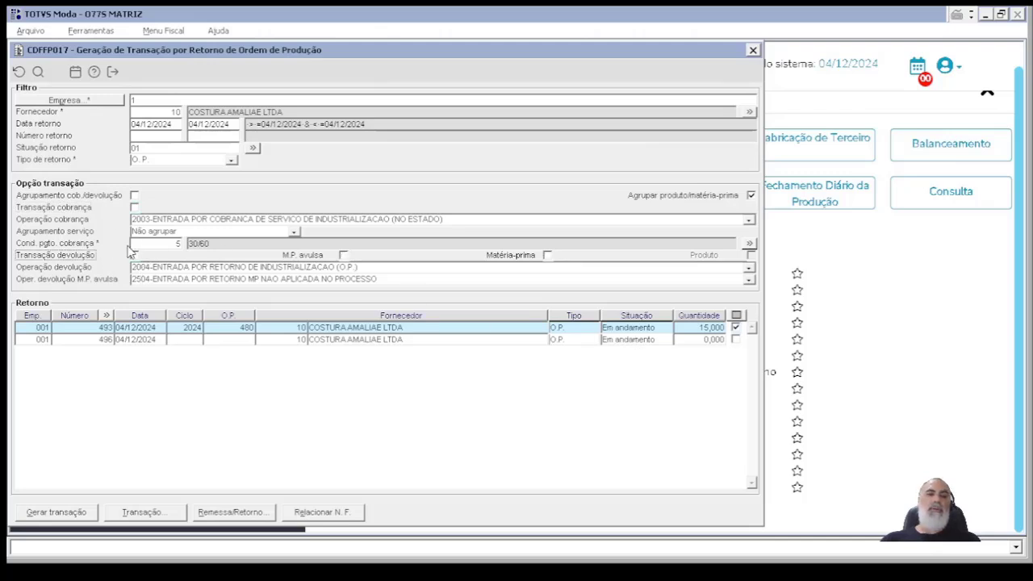
left_click(134, 208)
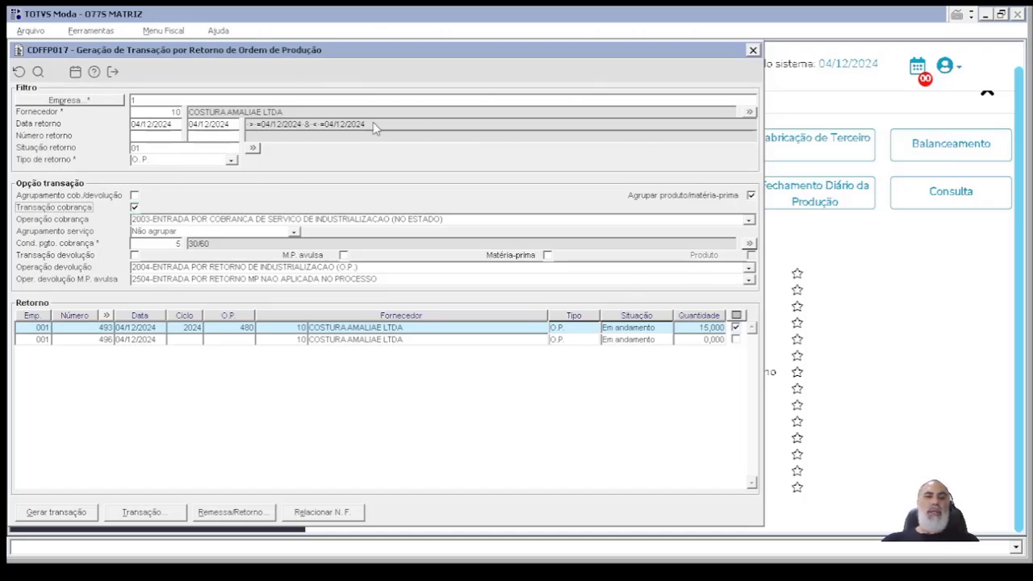
left_click(74, 515)
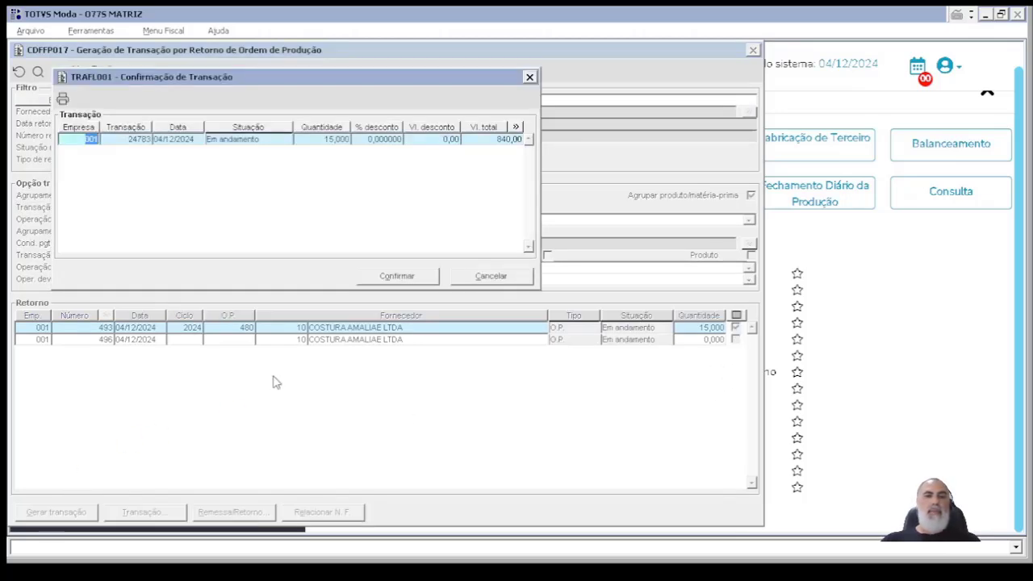
left_click(399, 278)
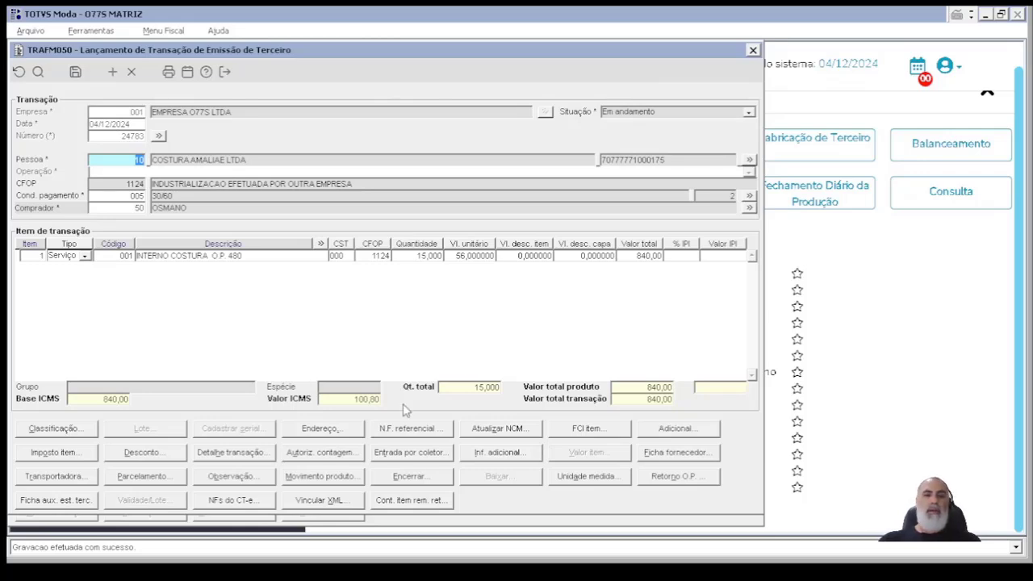
- Close the billing transaction with invoice number 1278127, issue date 04/12/2024 and series 1, without printing it
left_click(410, 477)
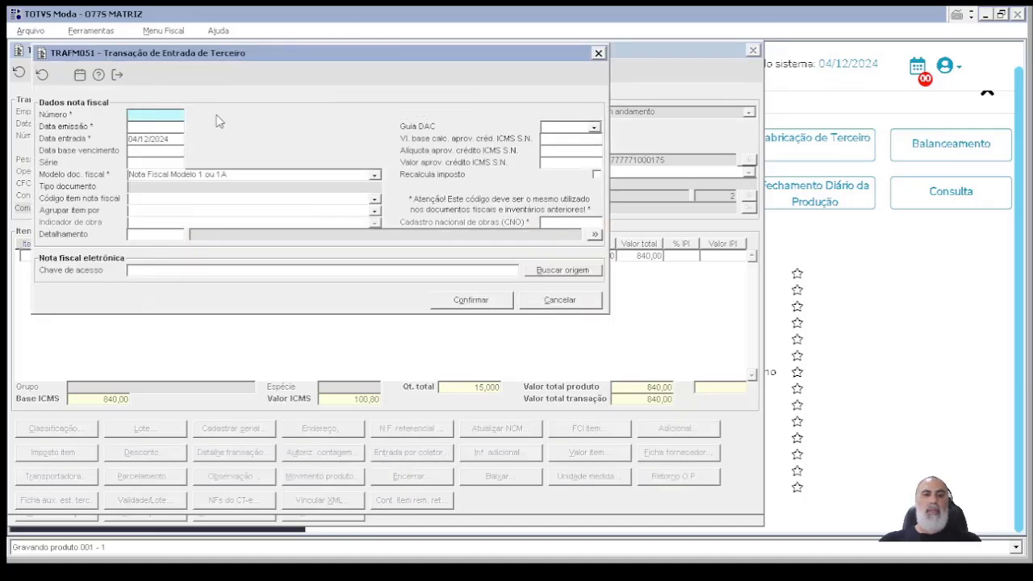
type("1278127")
key("Tab")
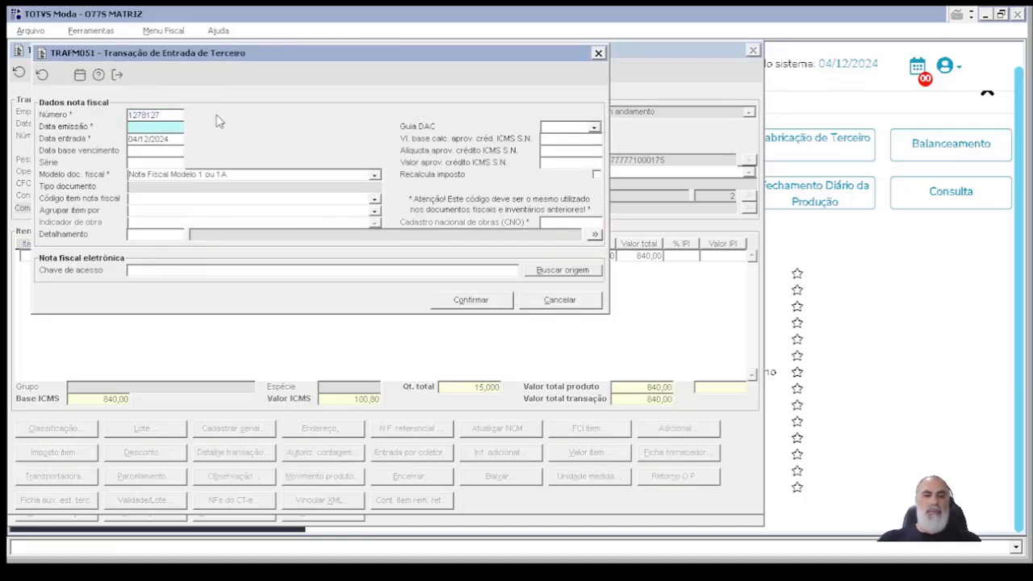
type("04122024")
key("Tab")
key("Tab")
type("1")
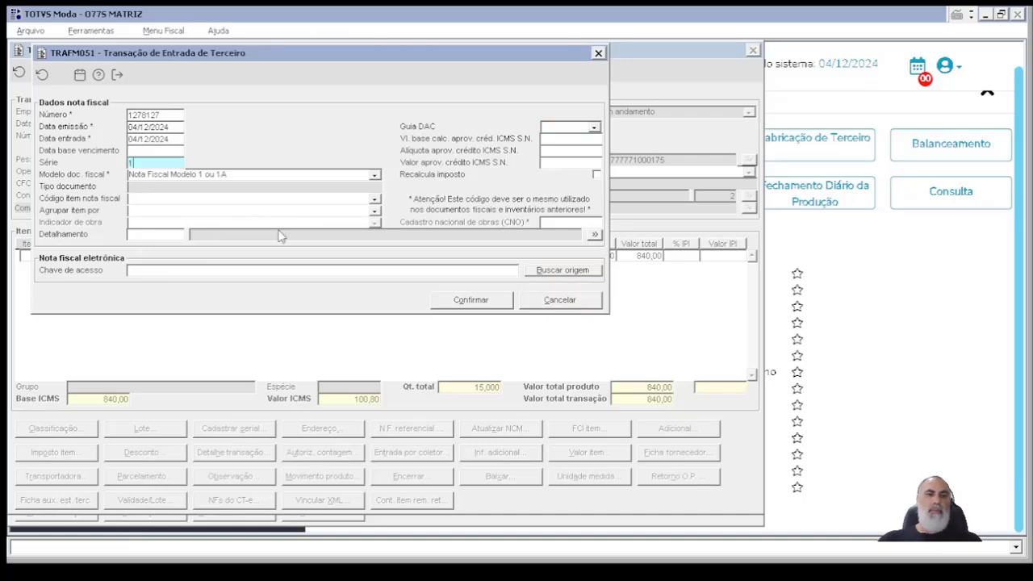
key("Tab")
left_click(489, 301)
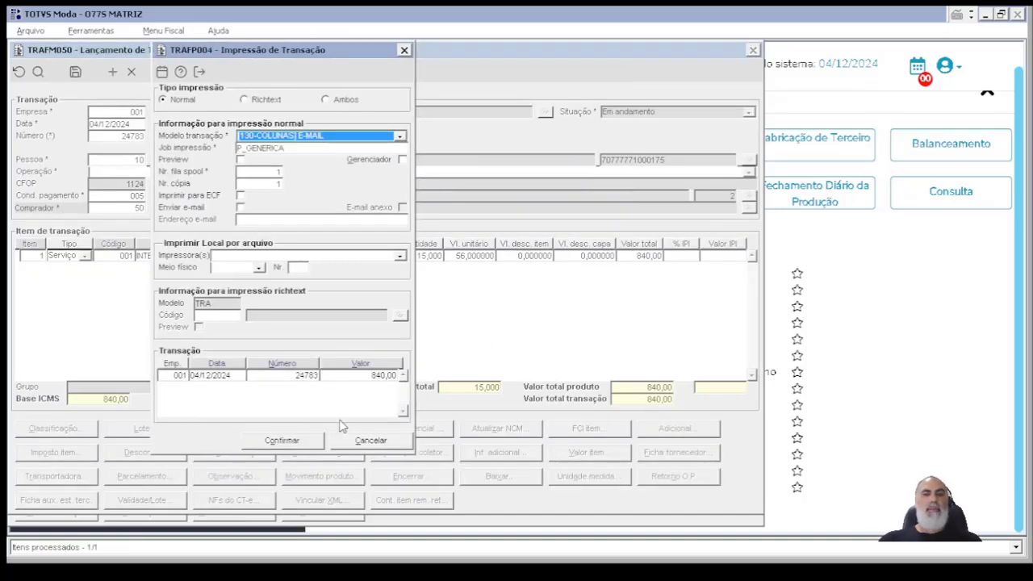
left_click(340, 440)
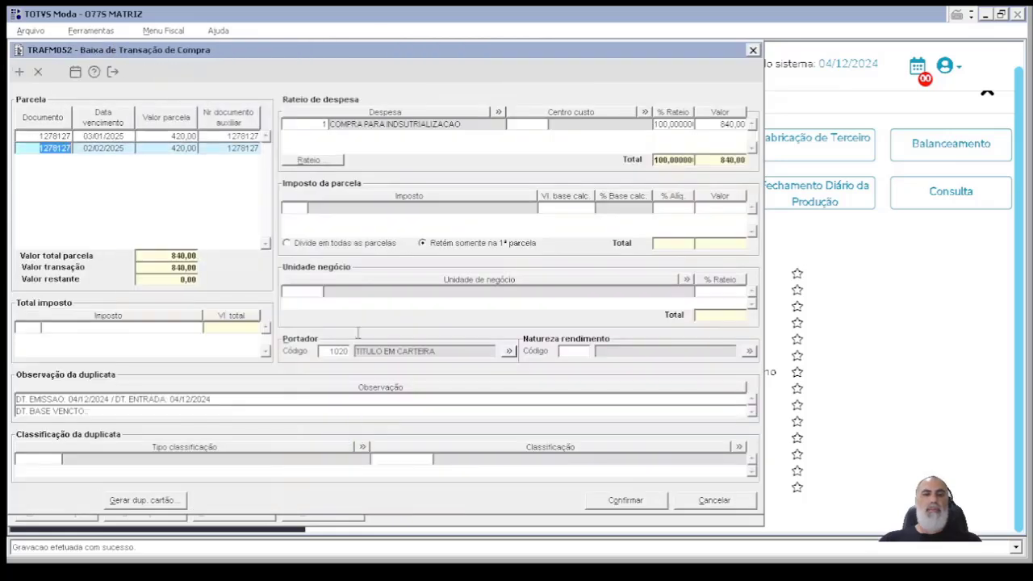
- Allocate the 840,00 expense of invoice 1278127 to cost centre 989 PLANEJAMENTO E CONTROLE and confirm its settlement
double_click(535, 125)
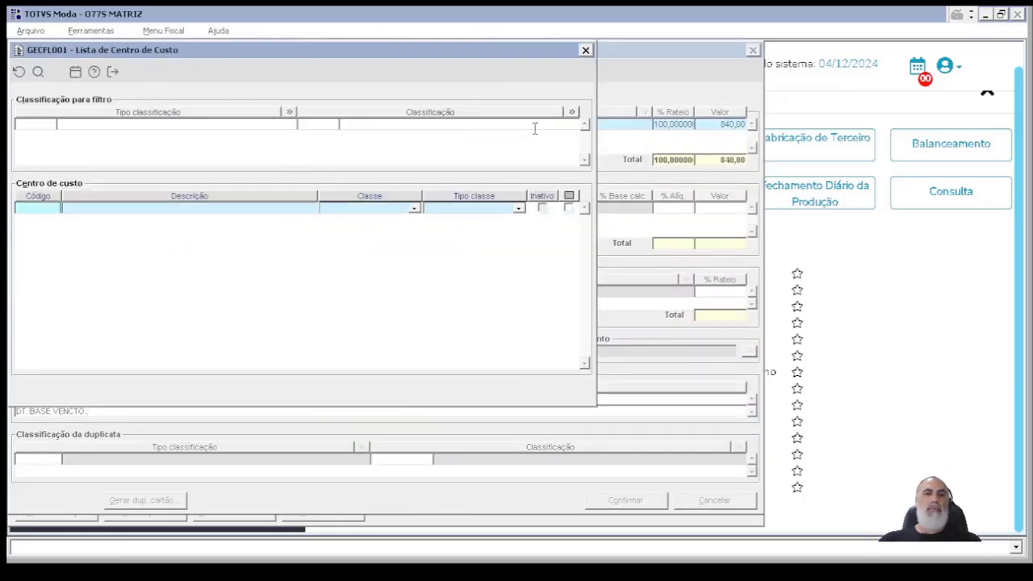
left_click(48, 220)
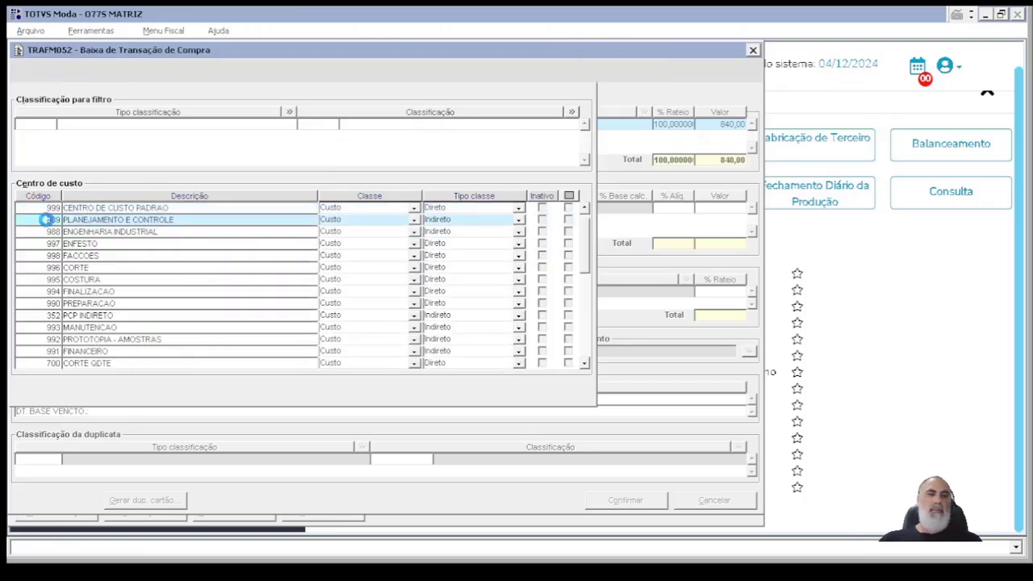
double_click(48, 219)
left_click(637, 495)
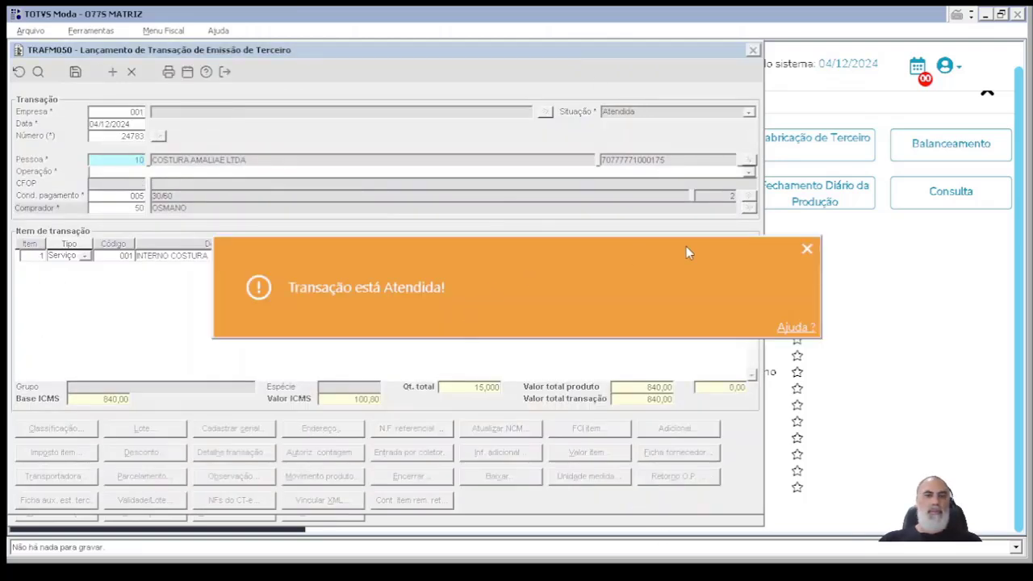
left_click(806, 249)
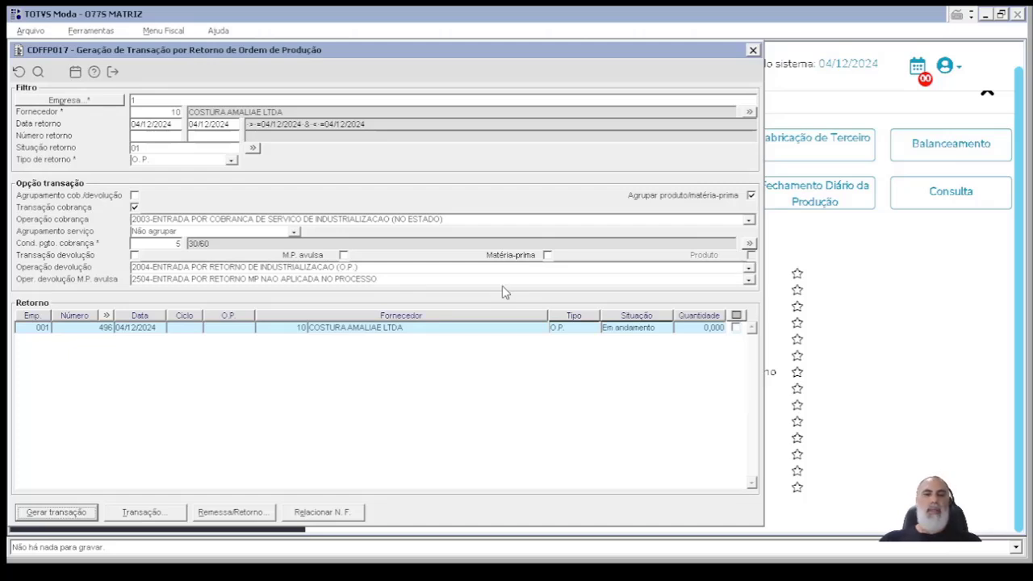
- Reset the filter and search supplier 10's production returns with only the status Cobrança emitida selected
key("F2")
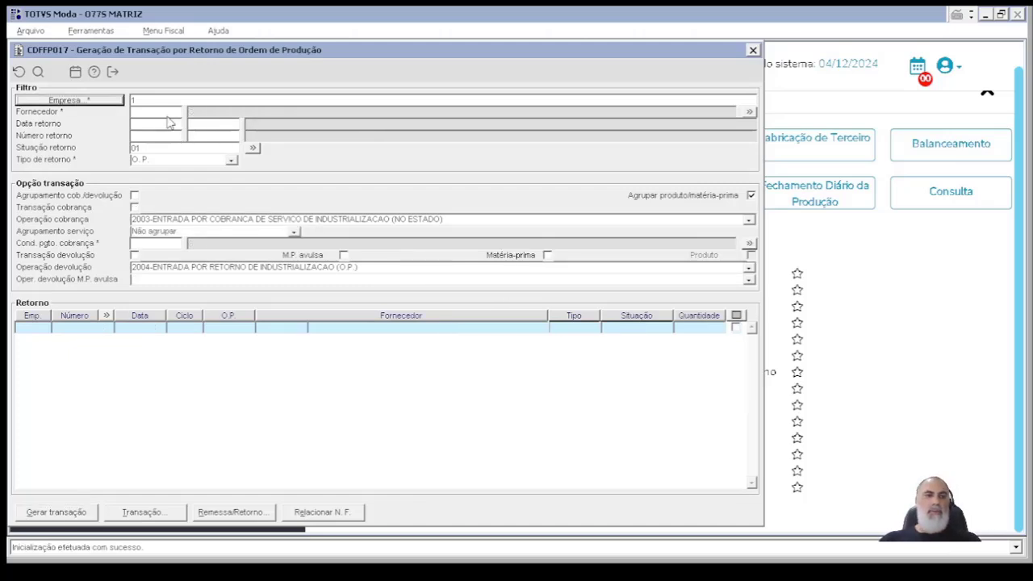
type("10")
key("Tab")
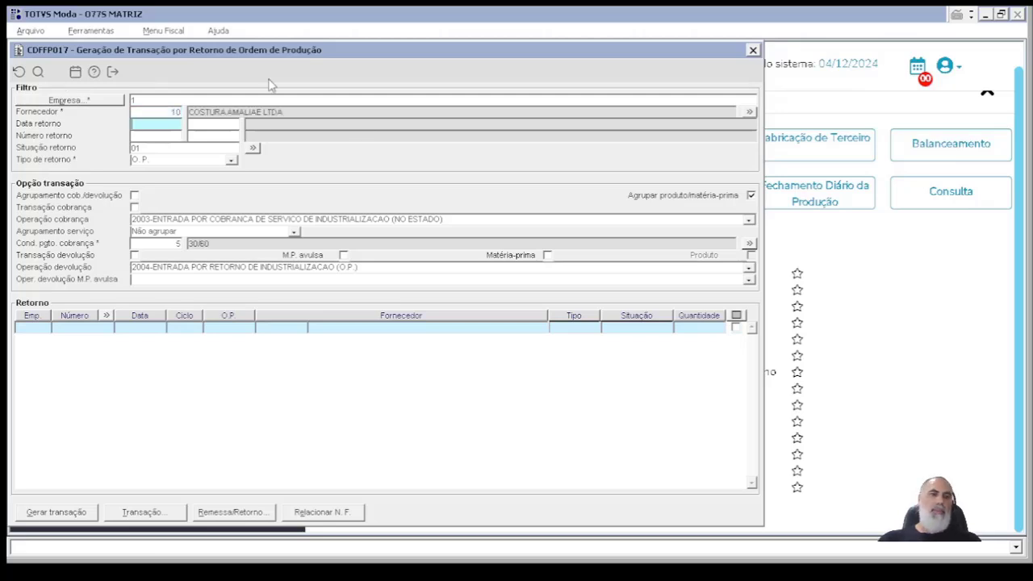
left_click(255, 149)
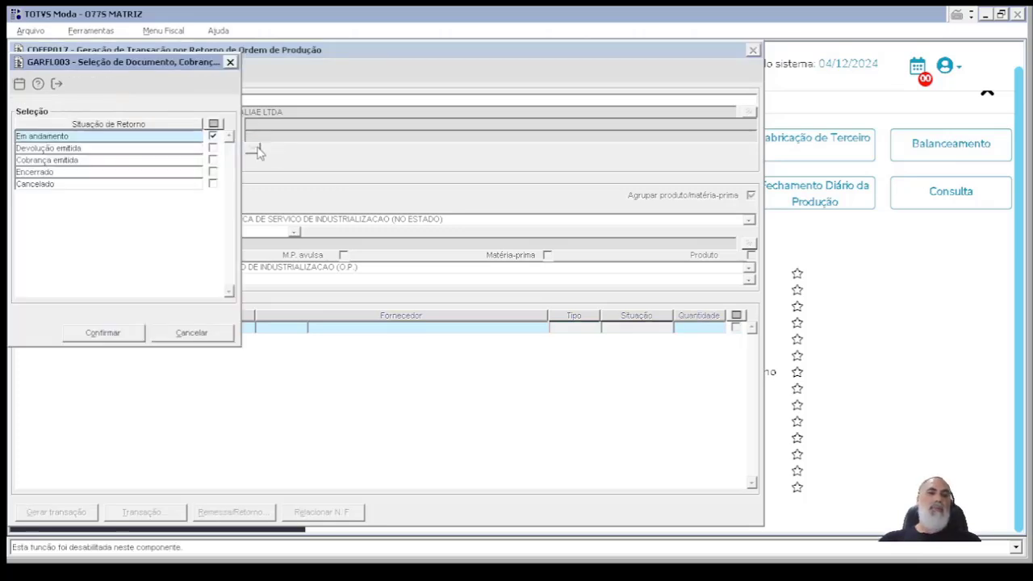
left_click(213, 136)
left_click(216, 161)
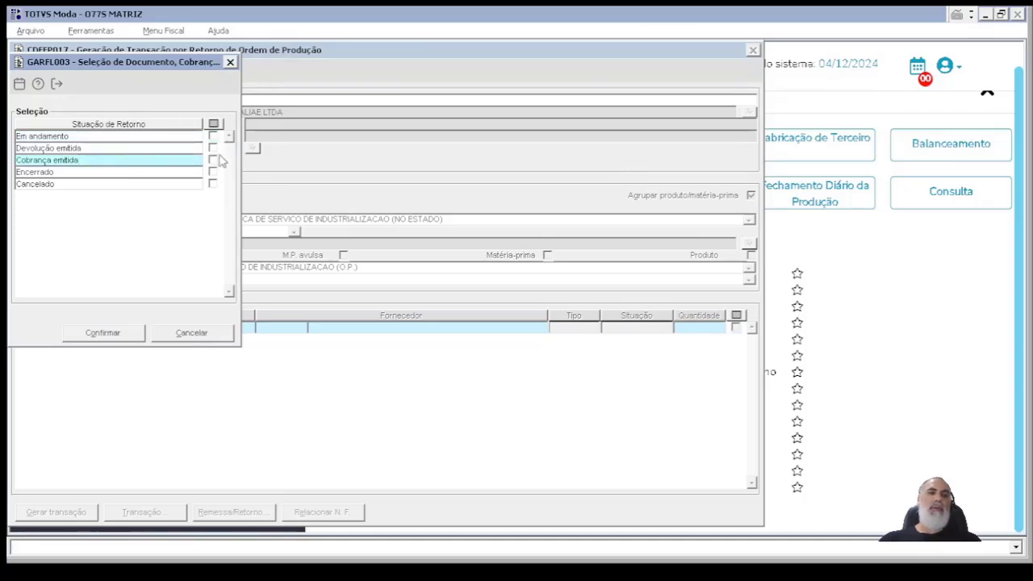
left_click(213, 160)
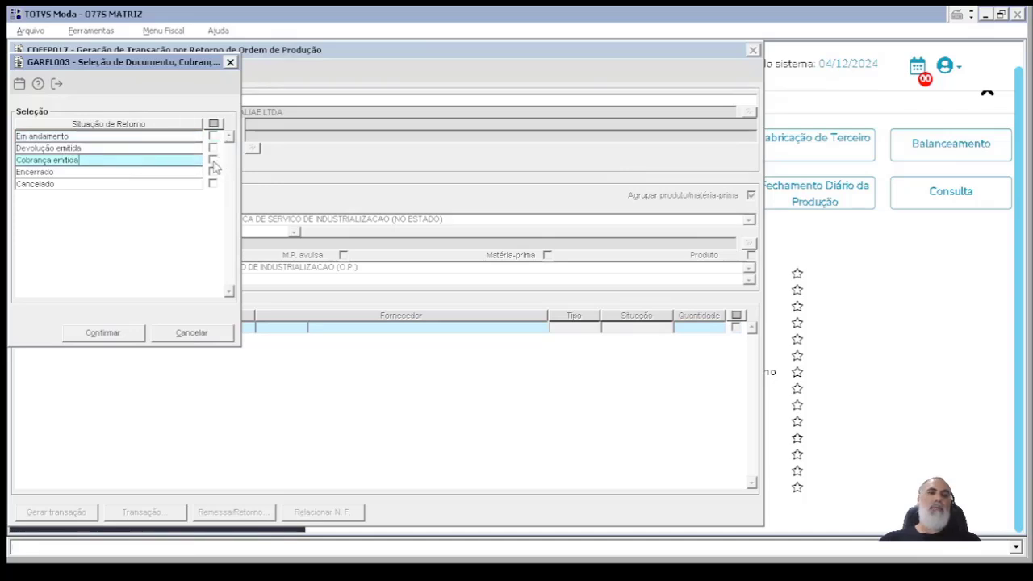
left_click(113, 336)
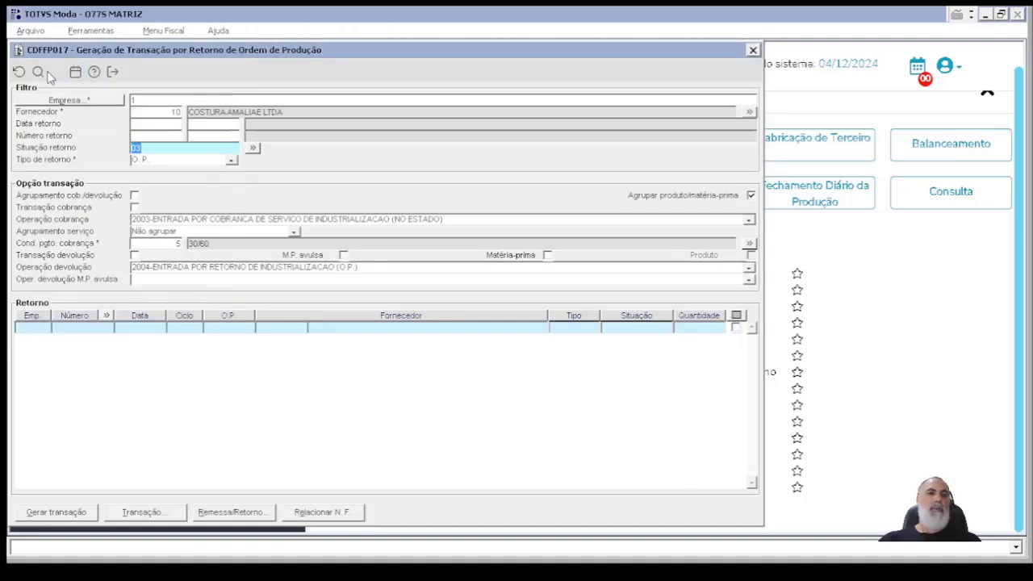
left_click(38, 72)
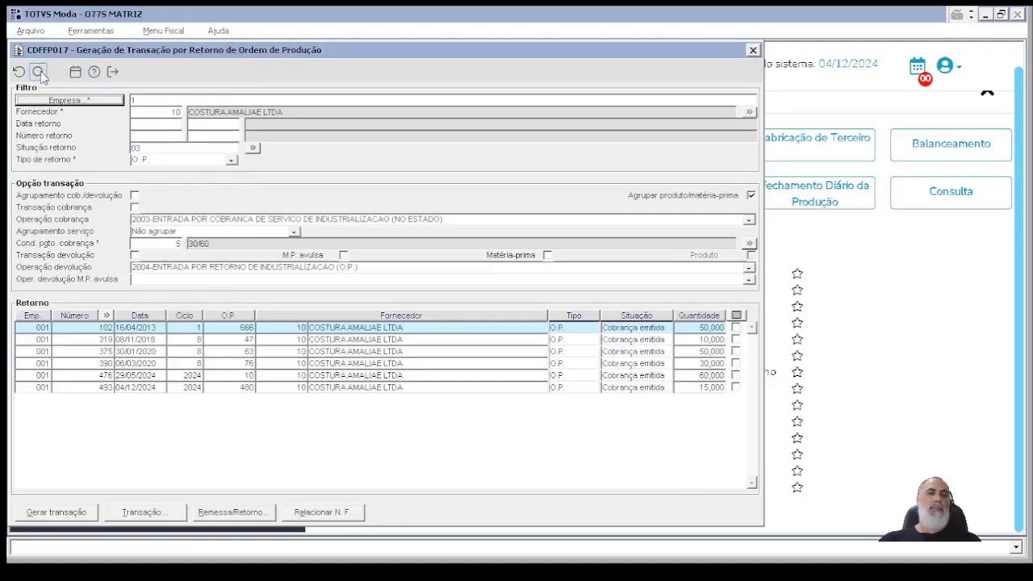
- Generate and confirm a devolution transaction for the O.P. 480 return, including loose and regular raw material
left_click(103, 386)
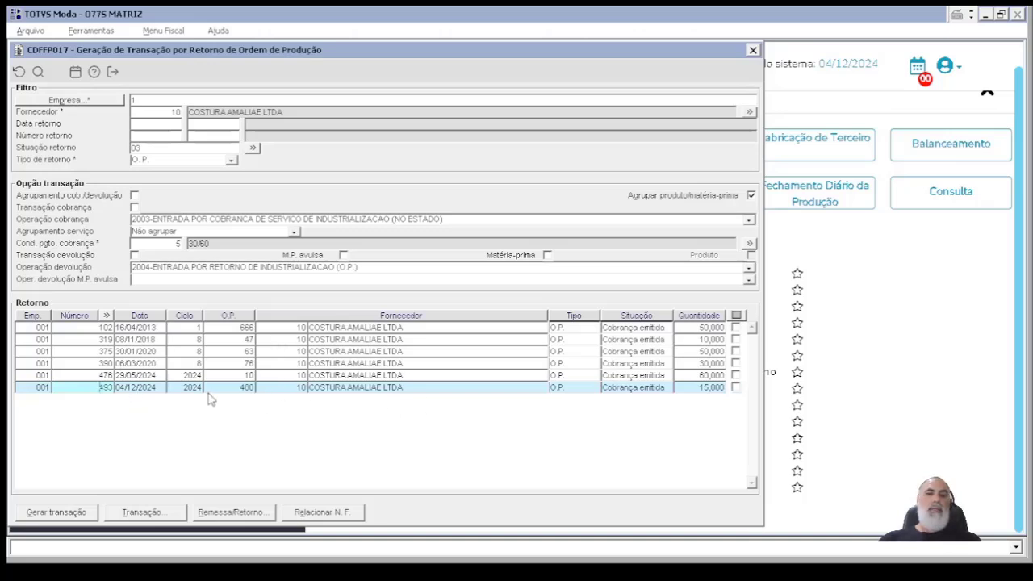
left_click(735, 388)
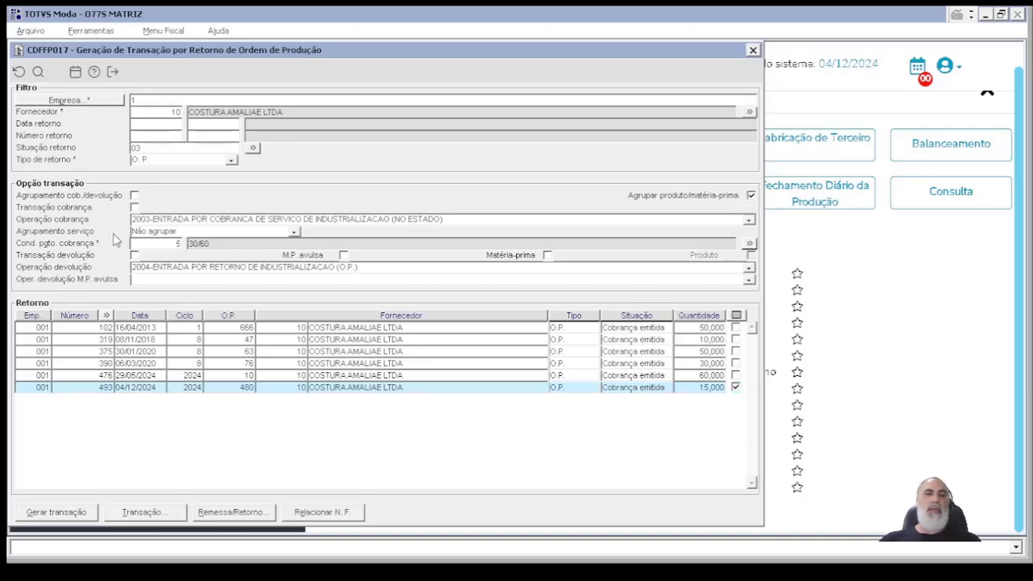
left_click(134, 255)
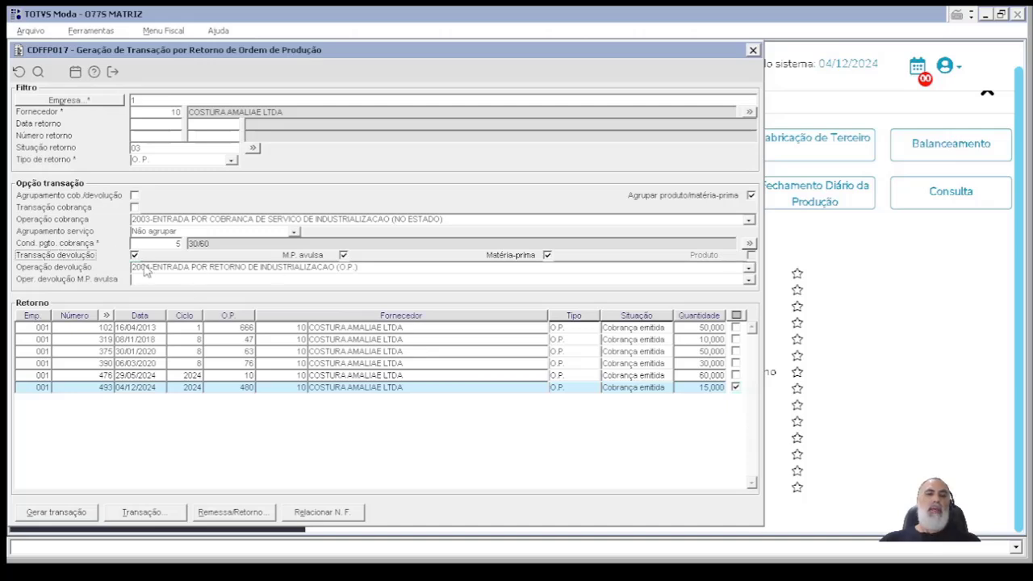
left_click(73, 512)
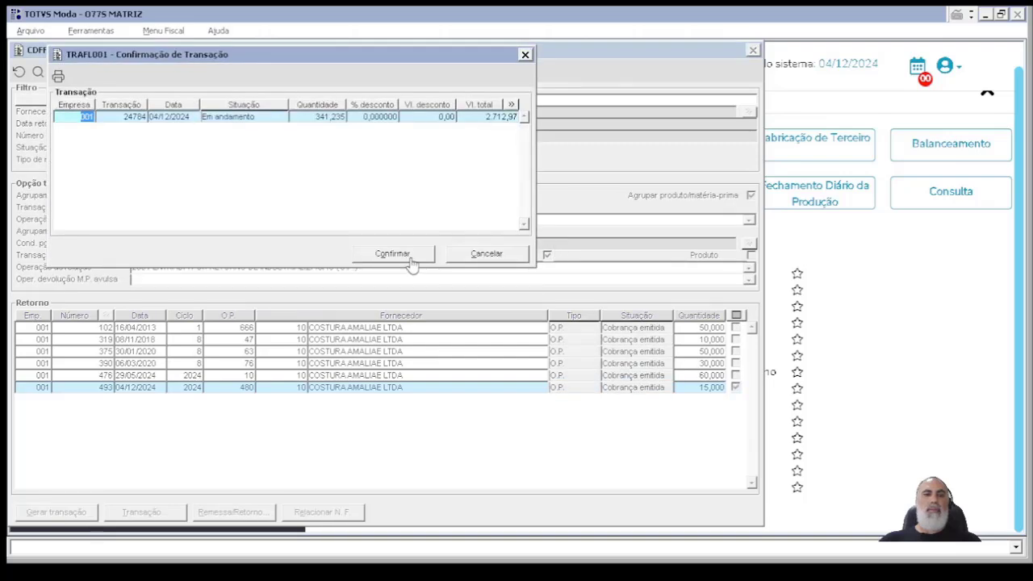
left_click(408, 255)
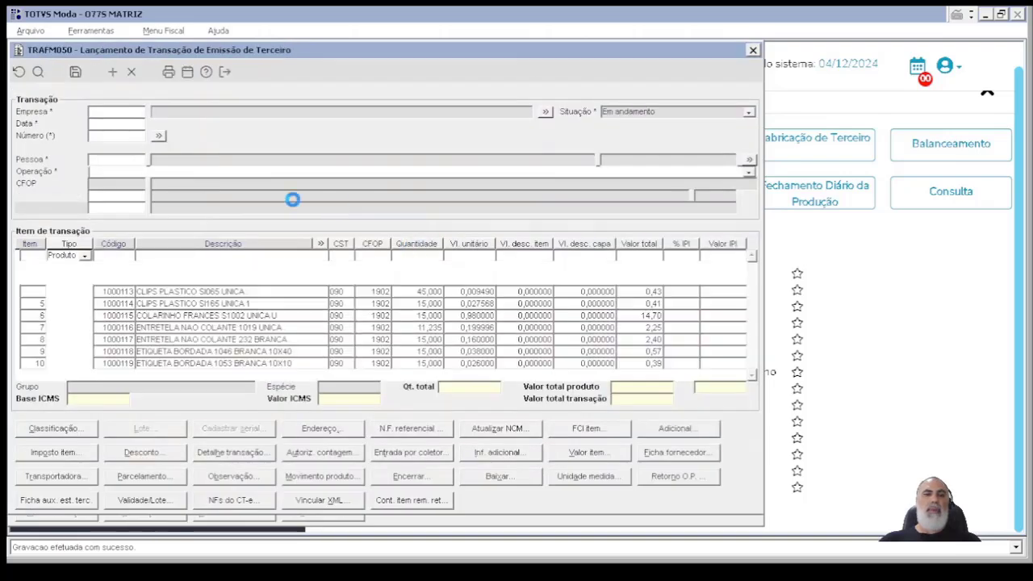
- Close the devolution transaction with invoice number 1271721, issue date 04/12/2024 and series 1, without printing it, and exit the transaction generation screen
left_click(435, 477)
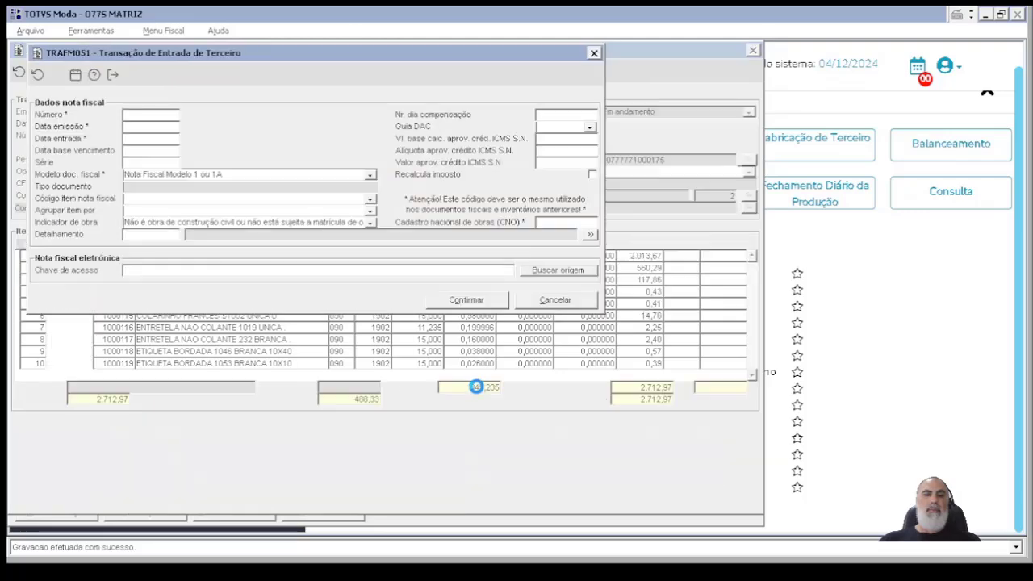
type("1271721")
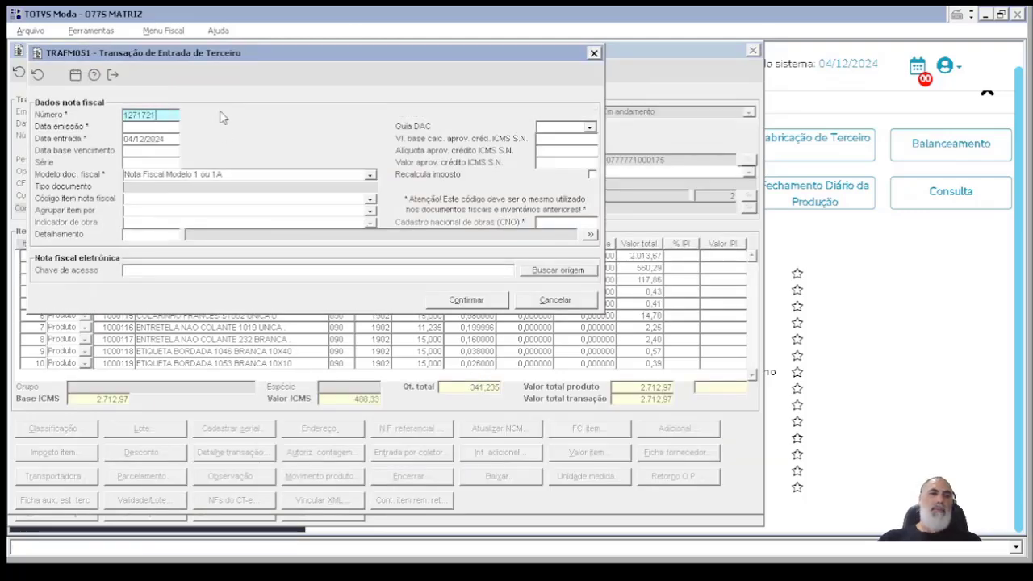
key("Tab")
type("04")
key("Tab")
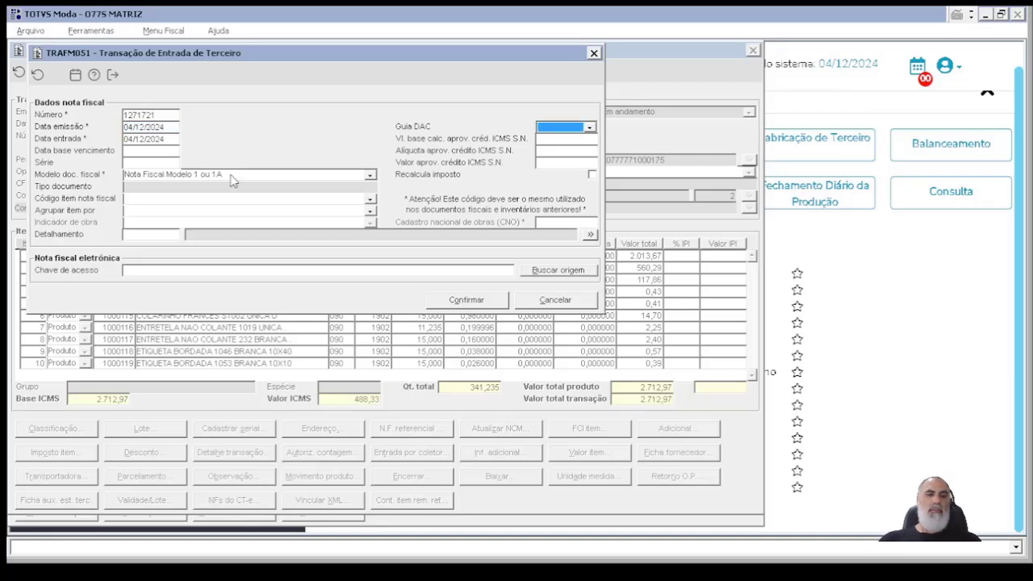
key("Tab")
type("1")
key("Tab")
left_click(466, 300)
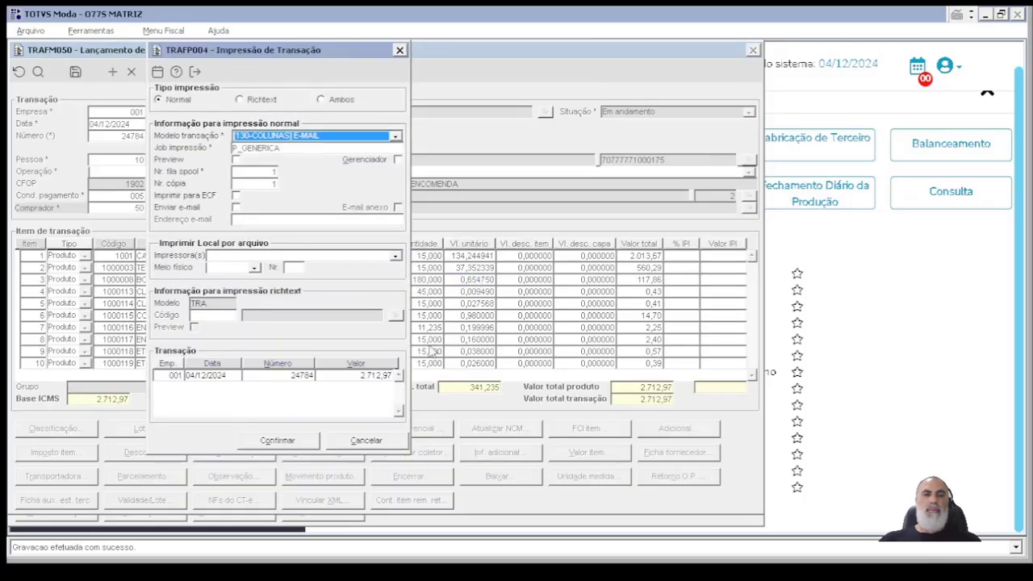
left_click(368, 442)
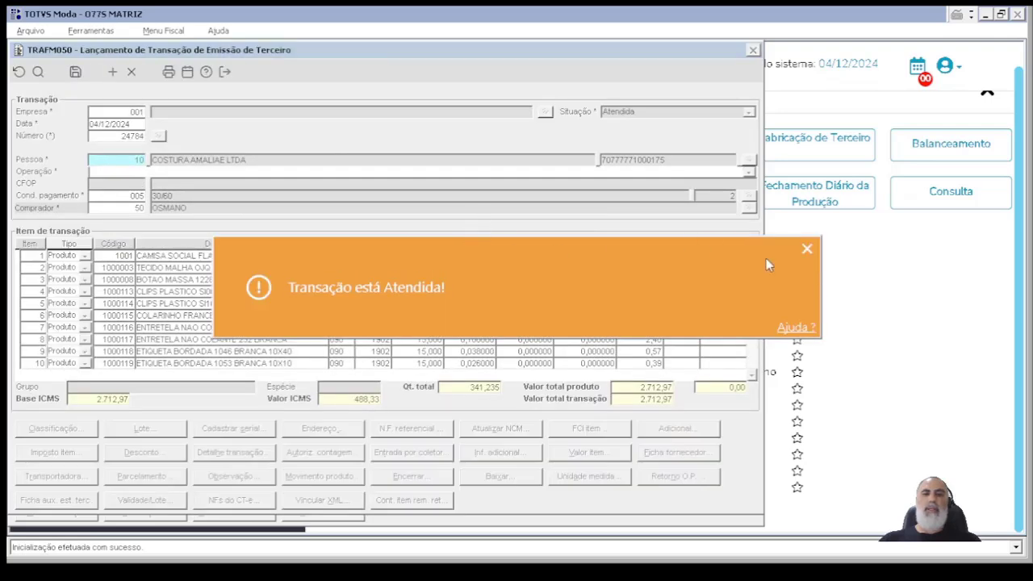
left_click(807, 248)
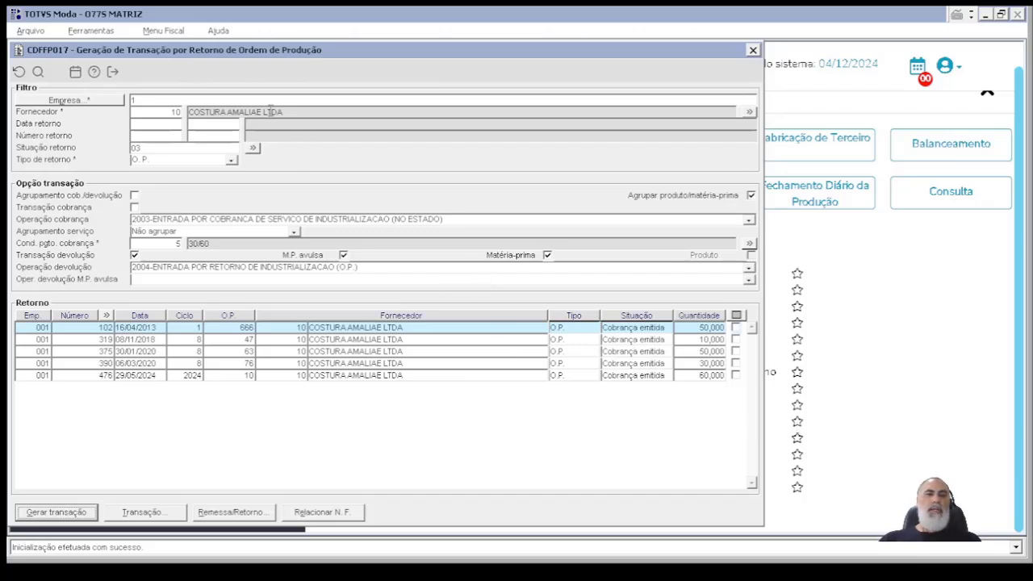
left_click(113, 71)
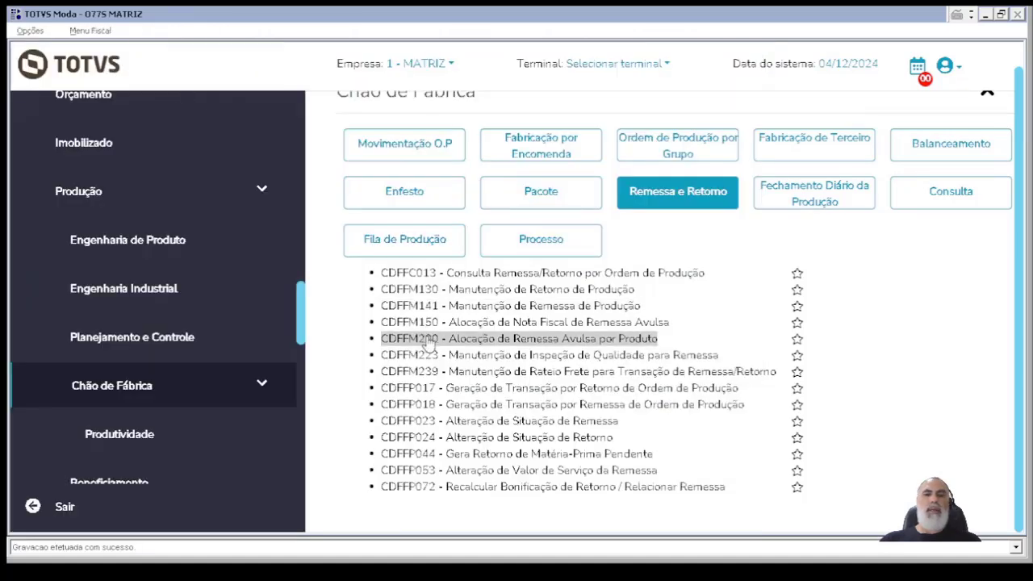